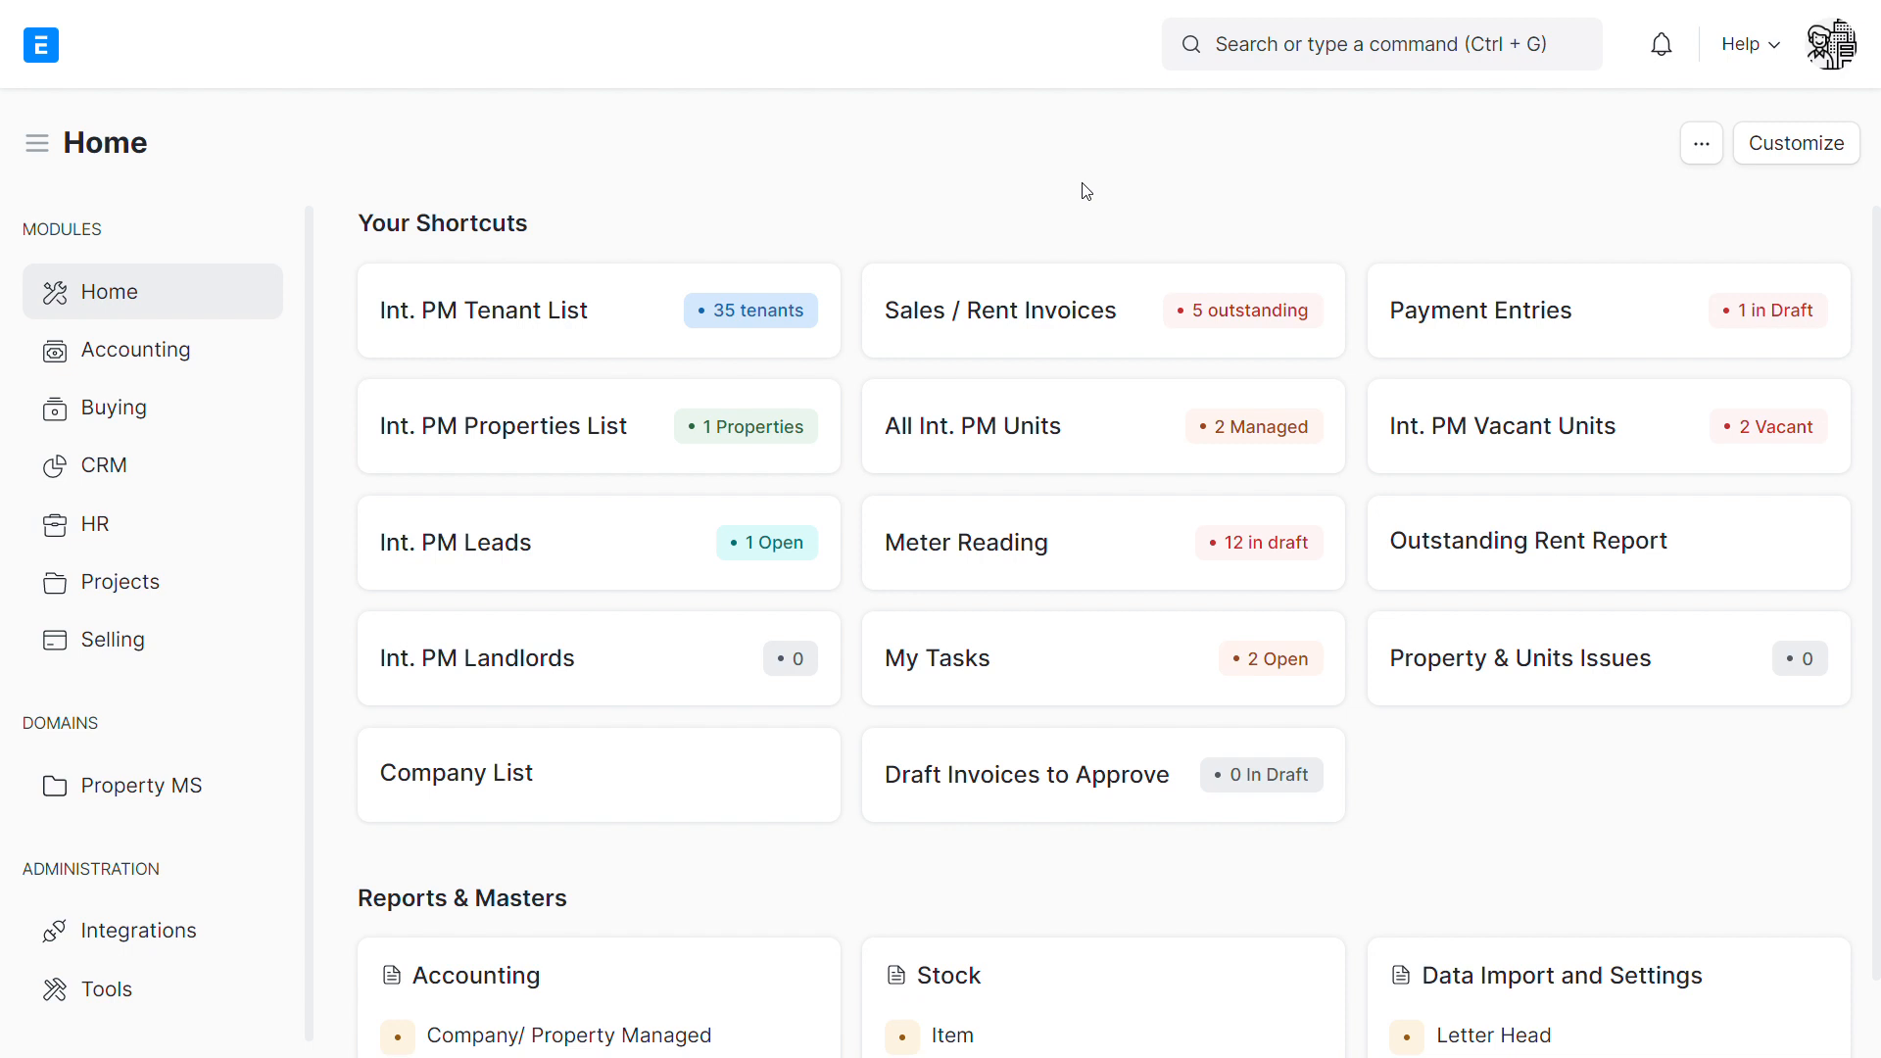
# - Start a new purchase invoice from the Accounting module's Purchase Invoice list
pyautogui.click(147, 355)
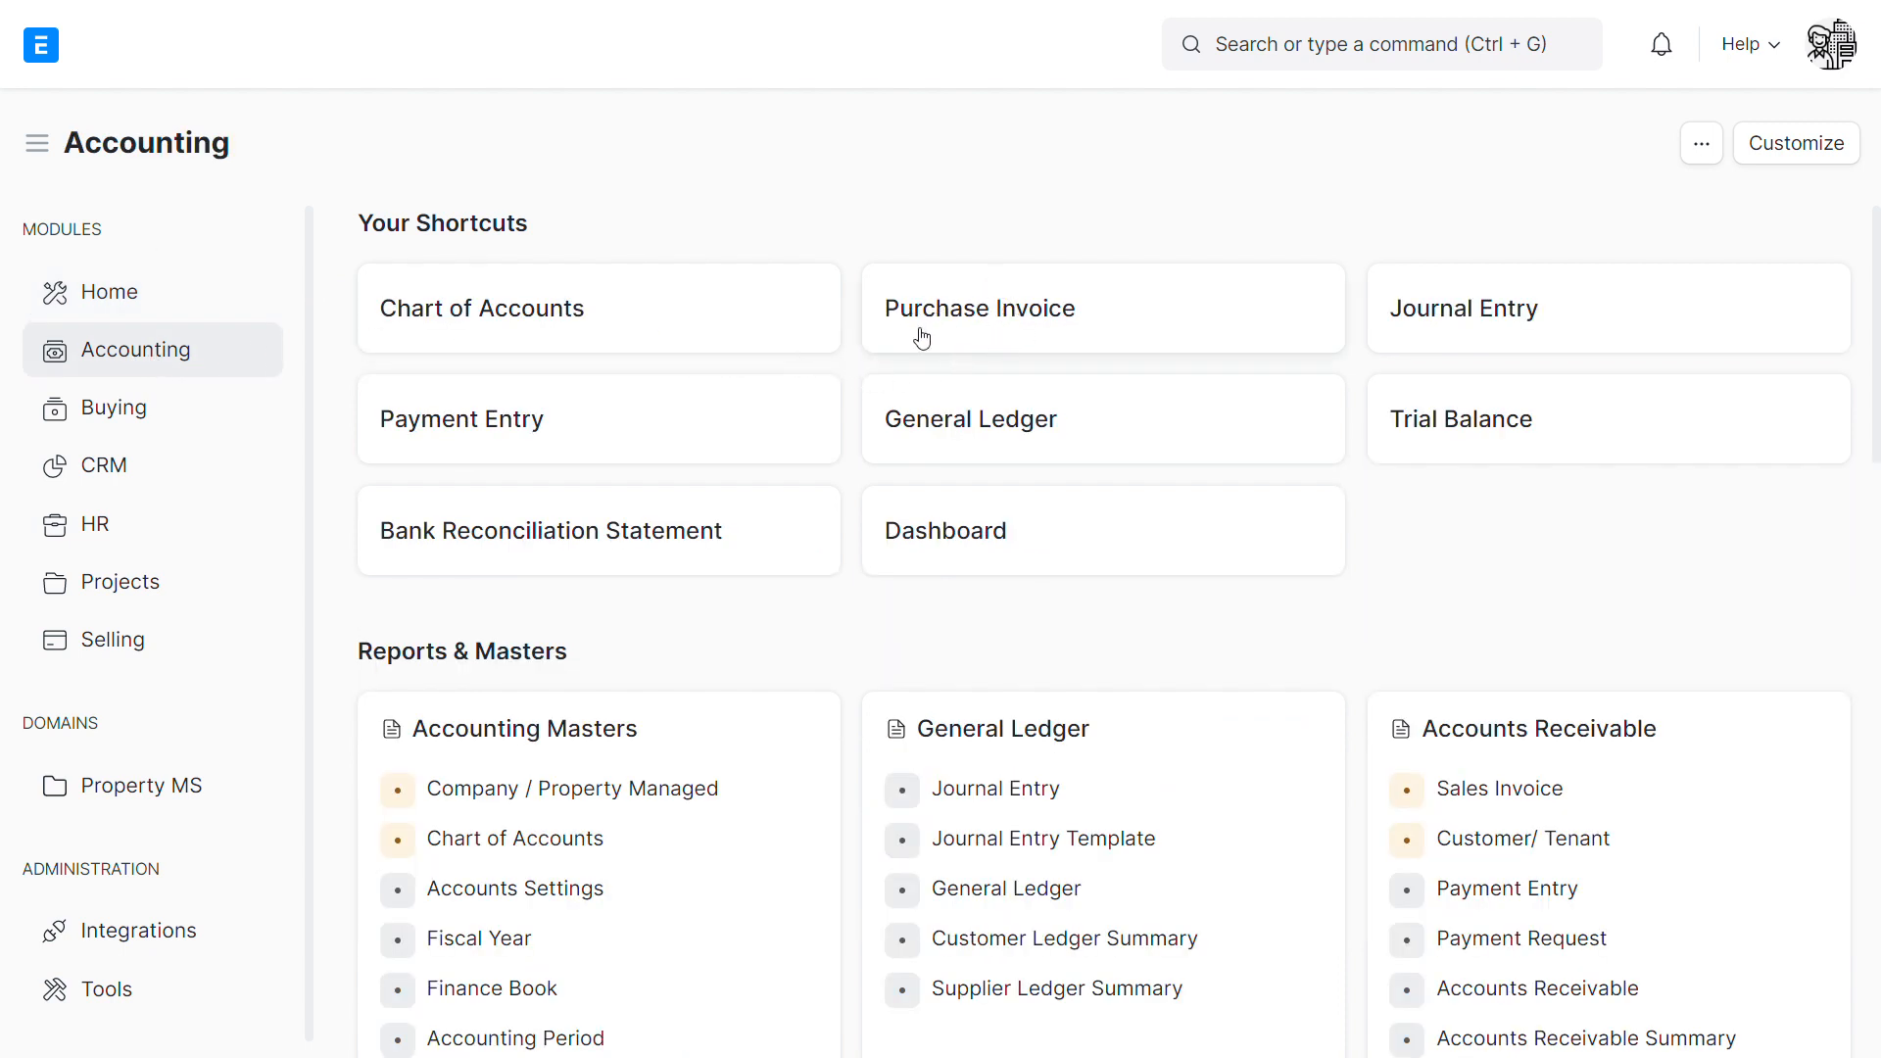
pyautogui.click(999, 320)
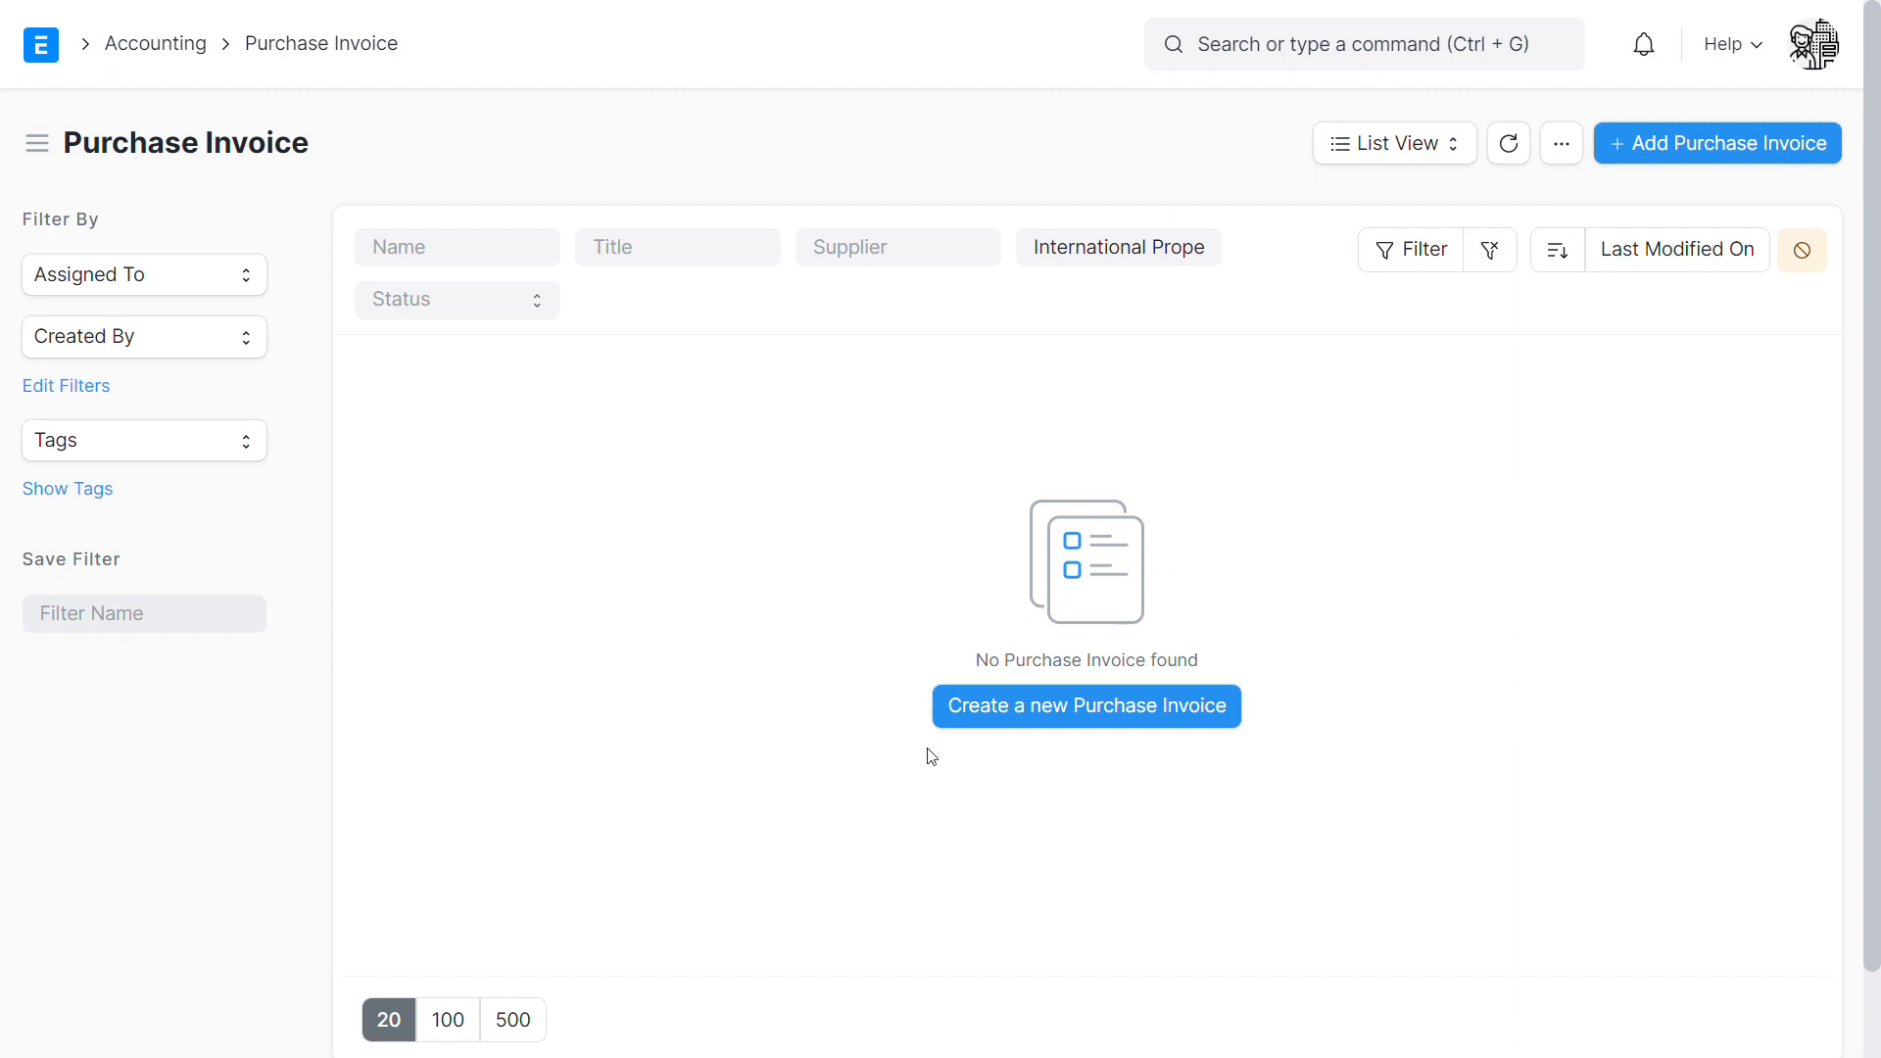
pyautogui.click(1622, 147)
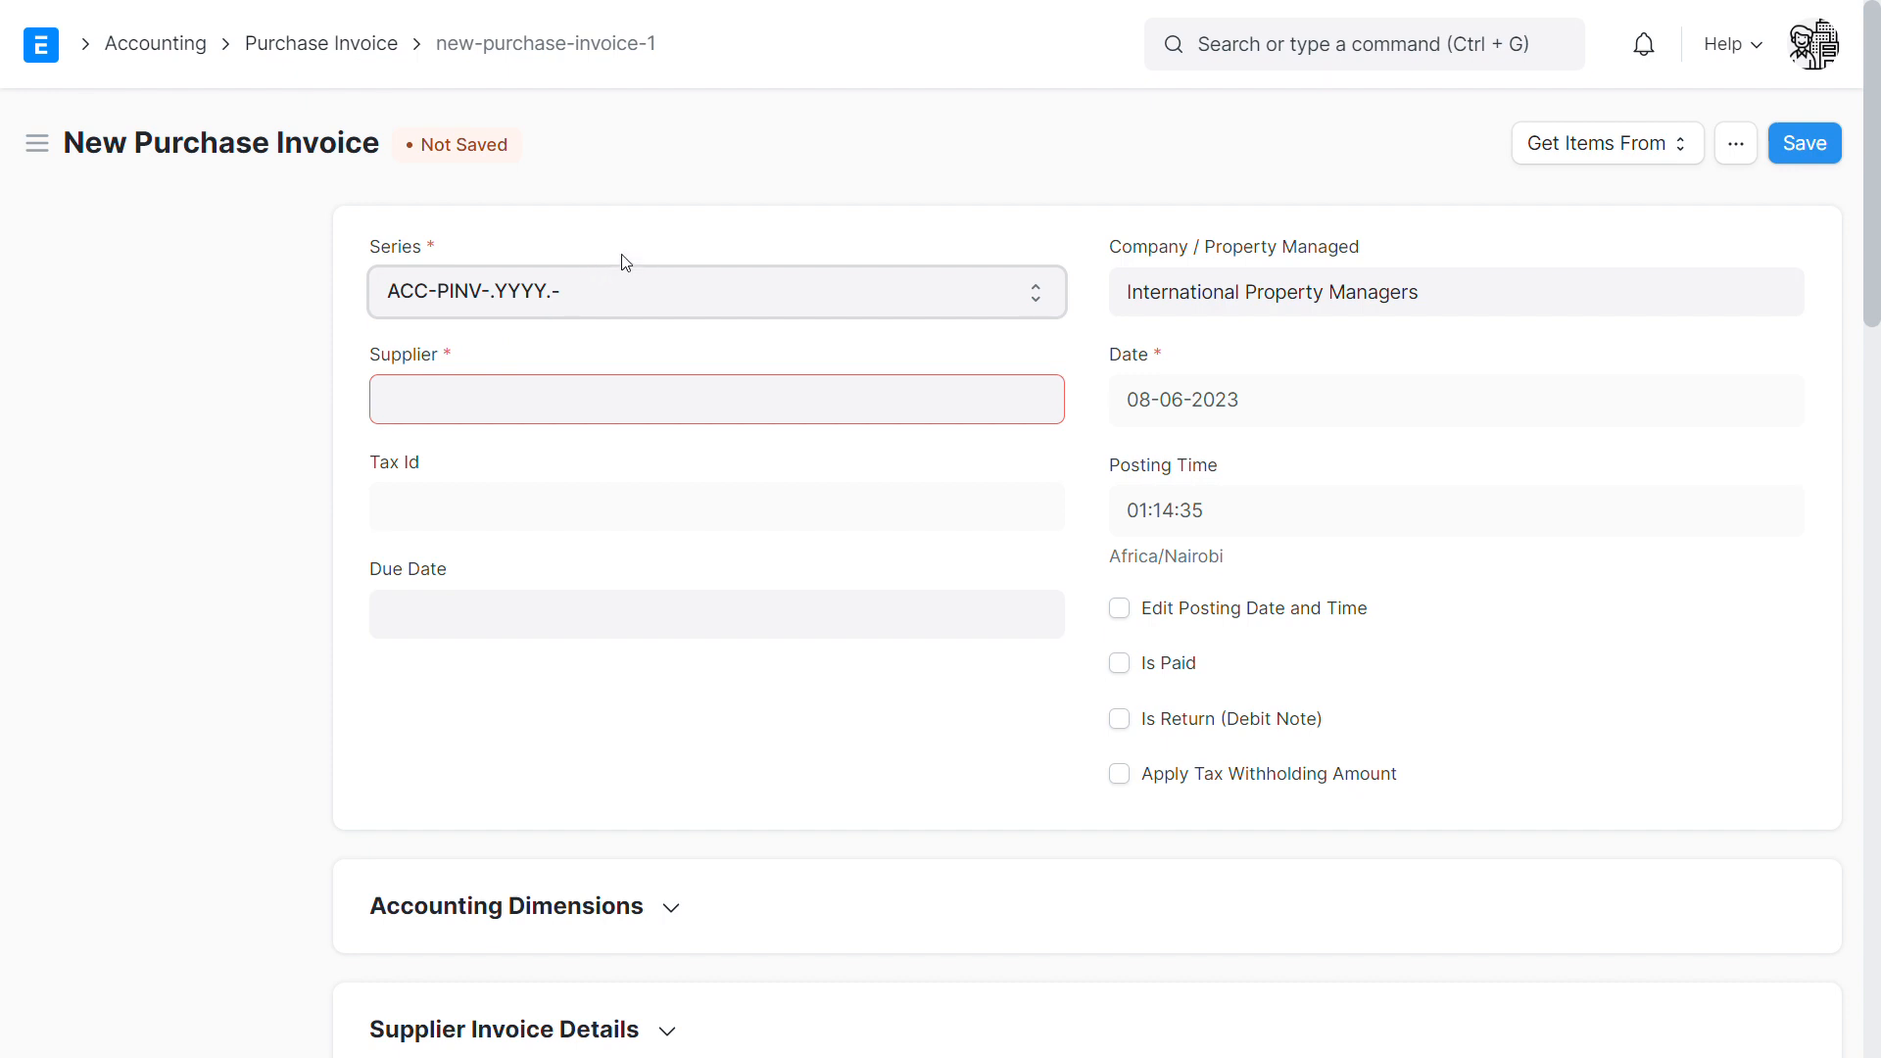
pyautogui.click(869, 207)
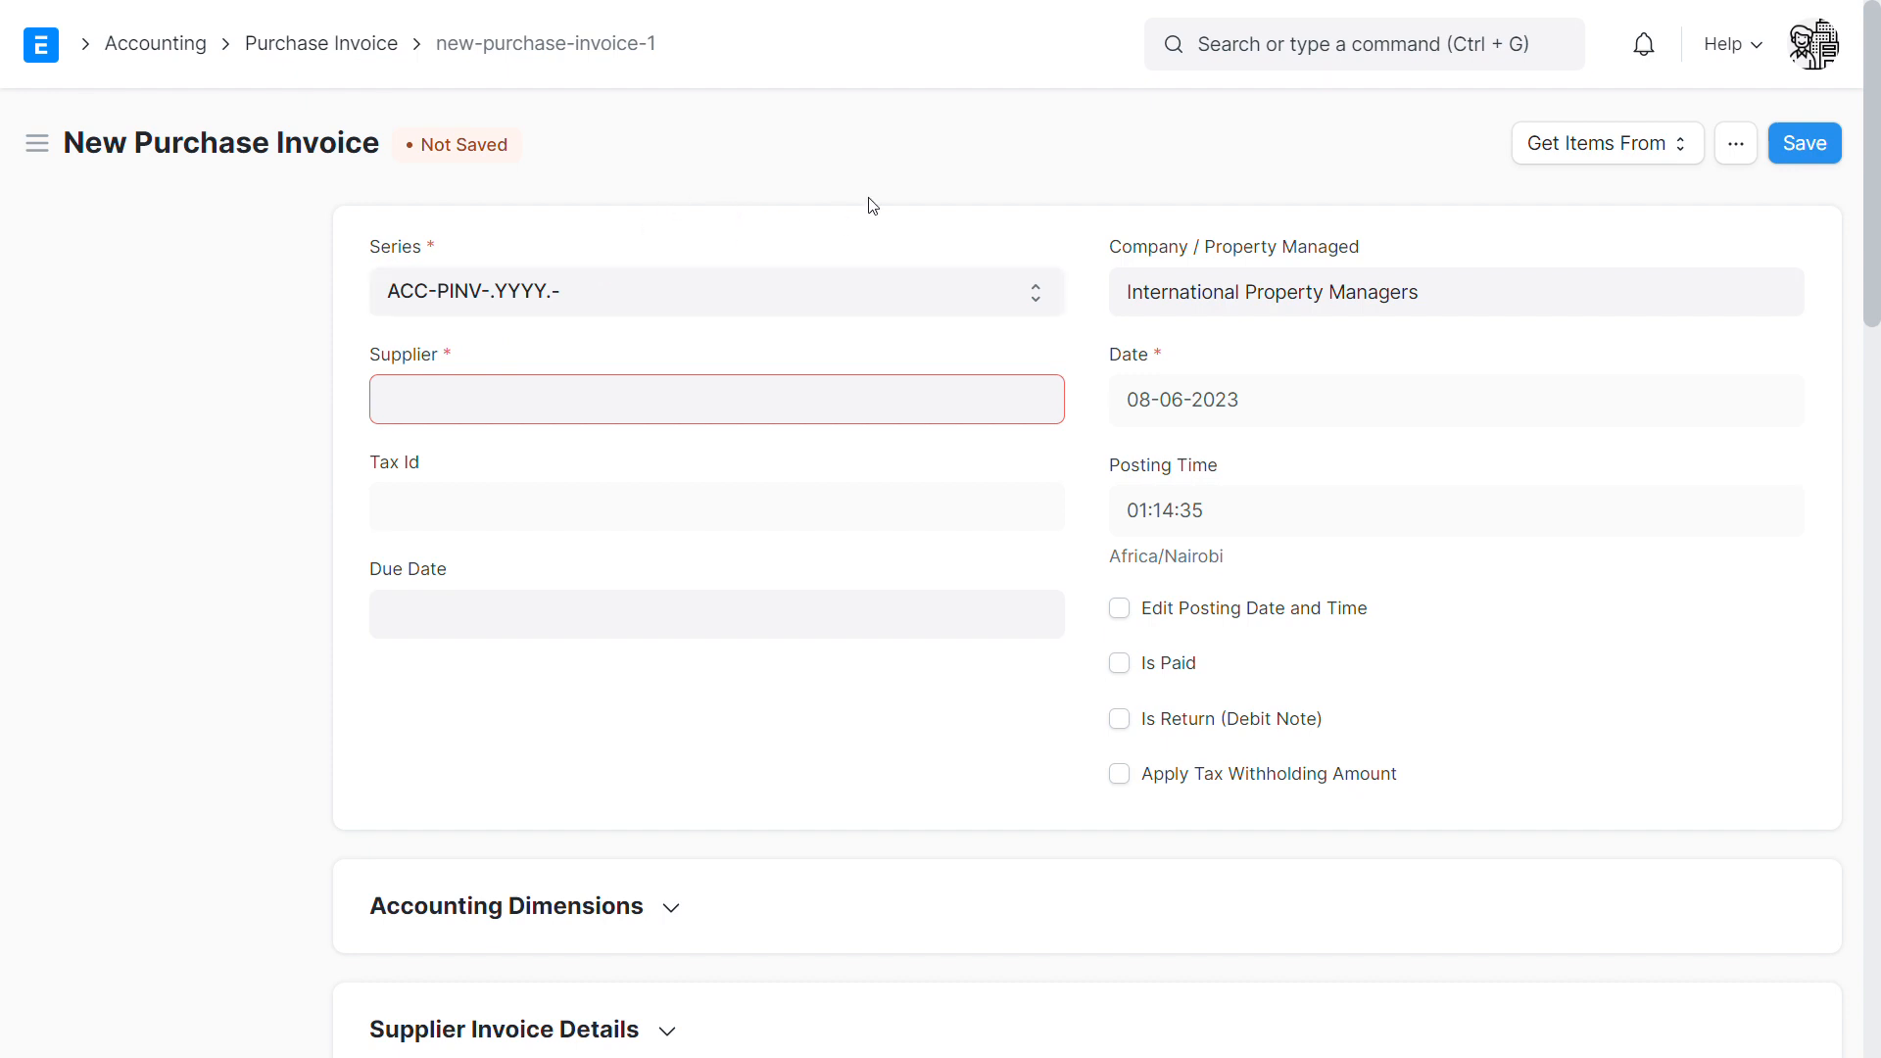
pyautogui.scroll(-1, 464, 241)
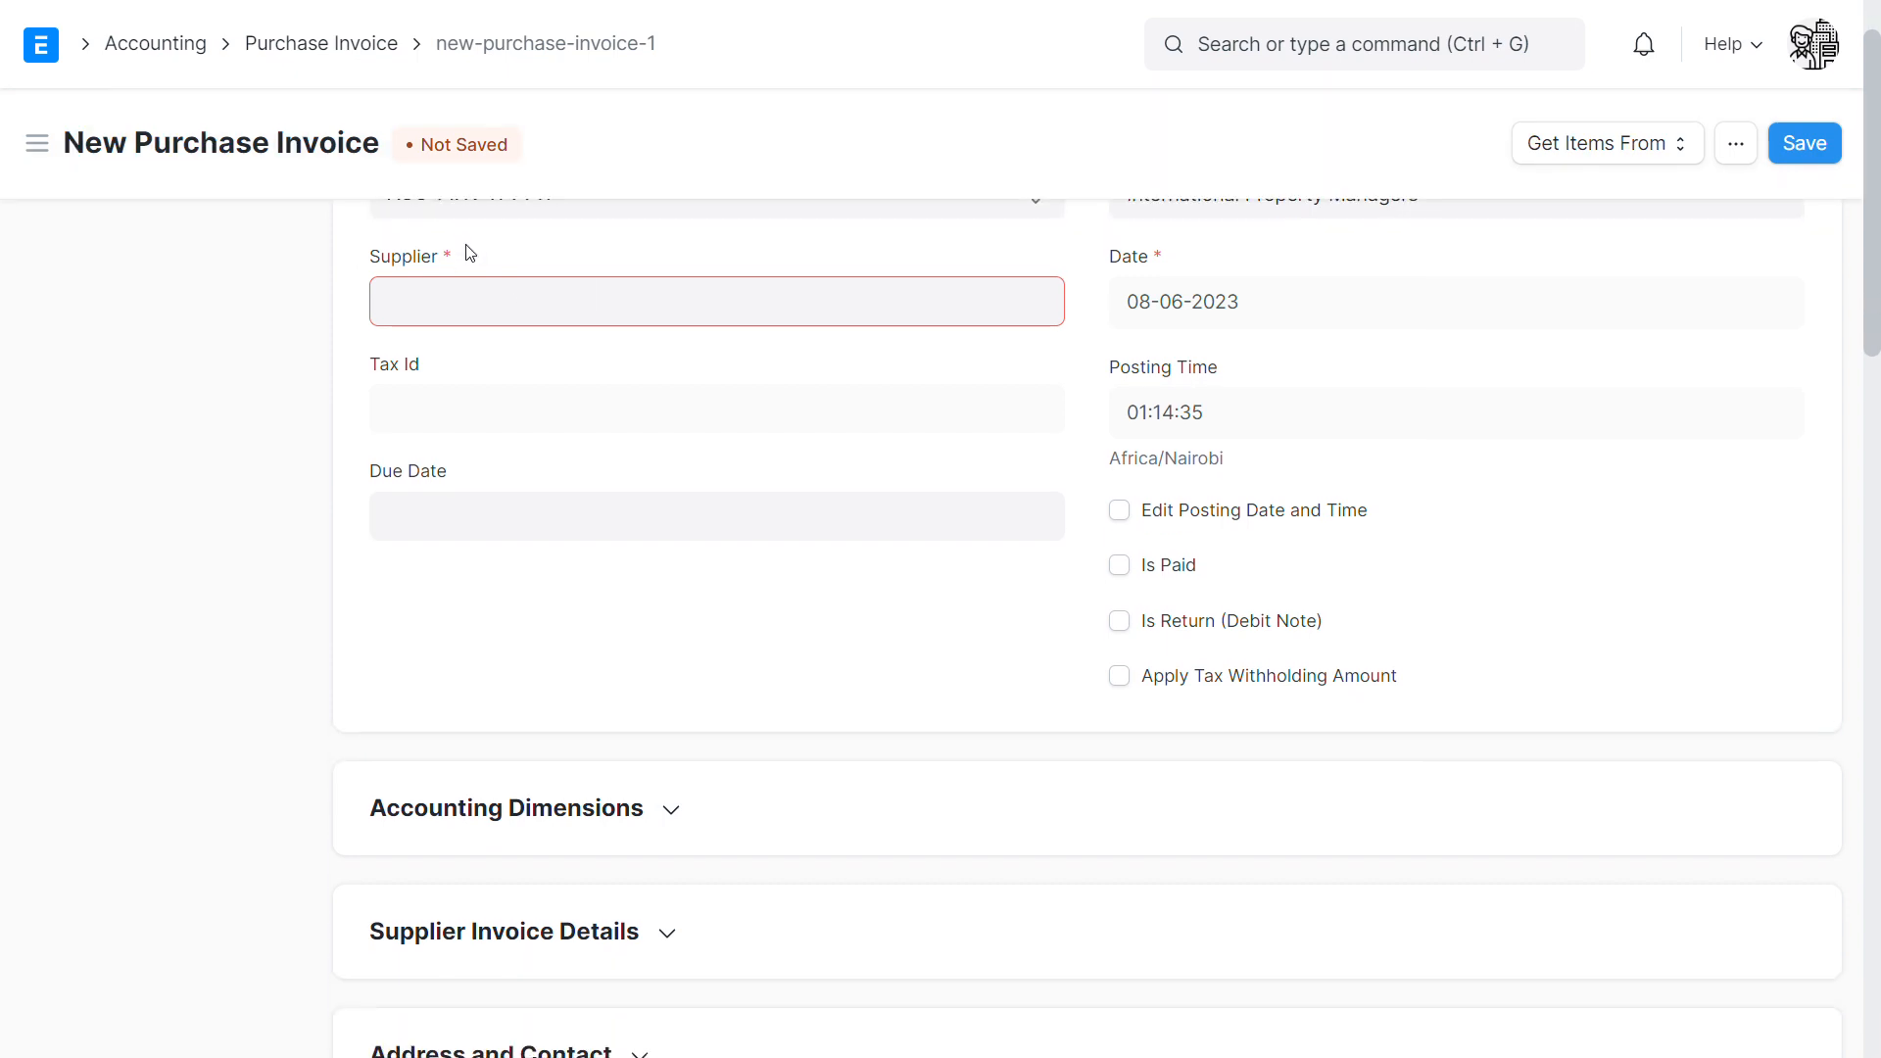
pyautogui.scroll(1, 470, 259)
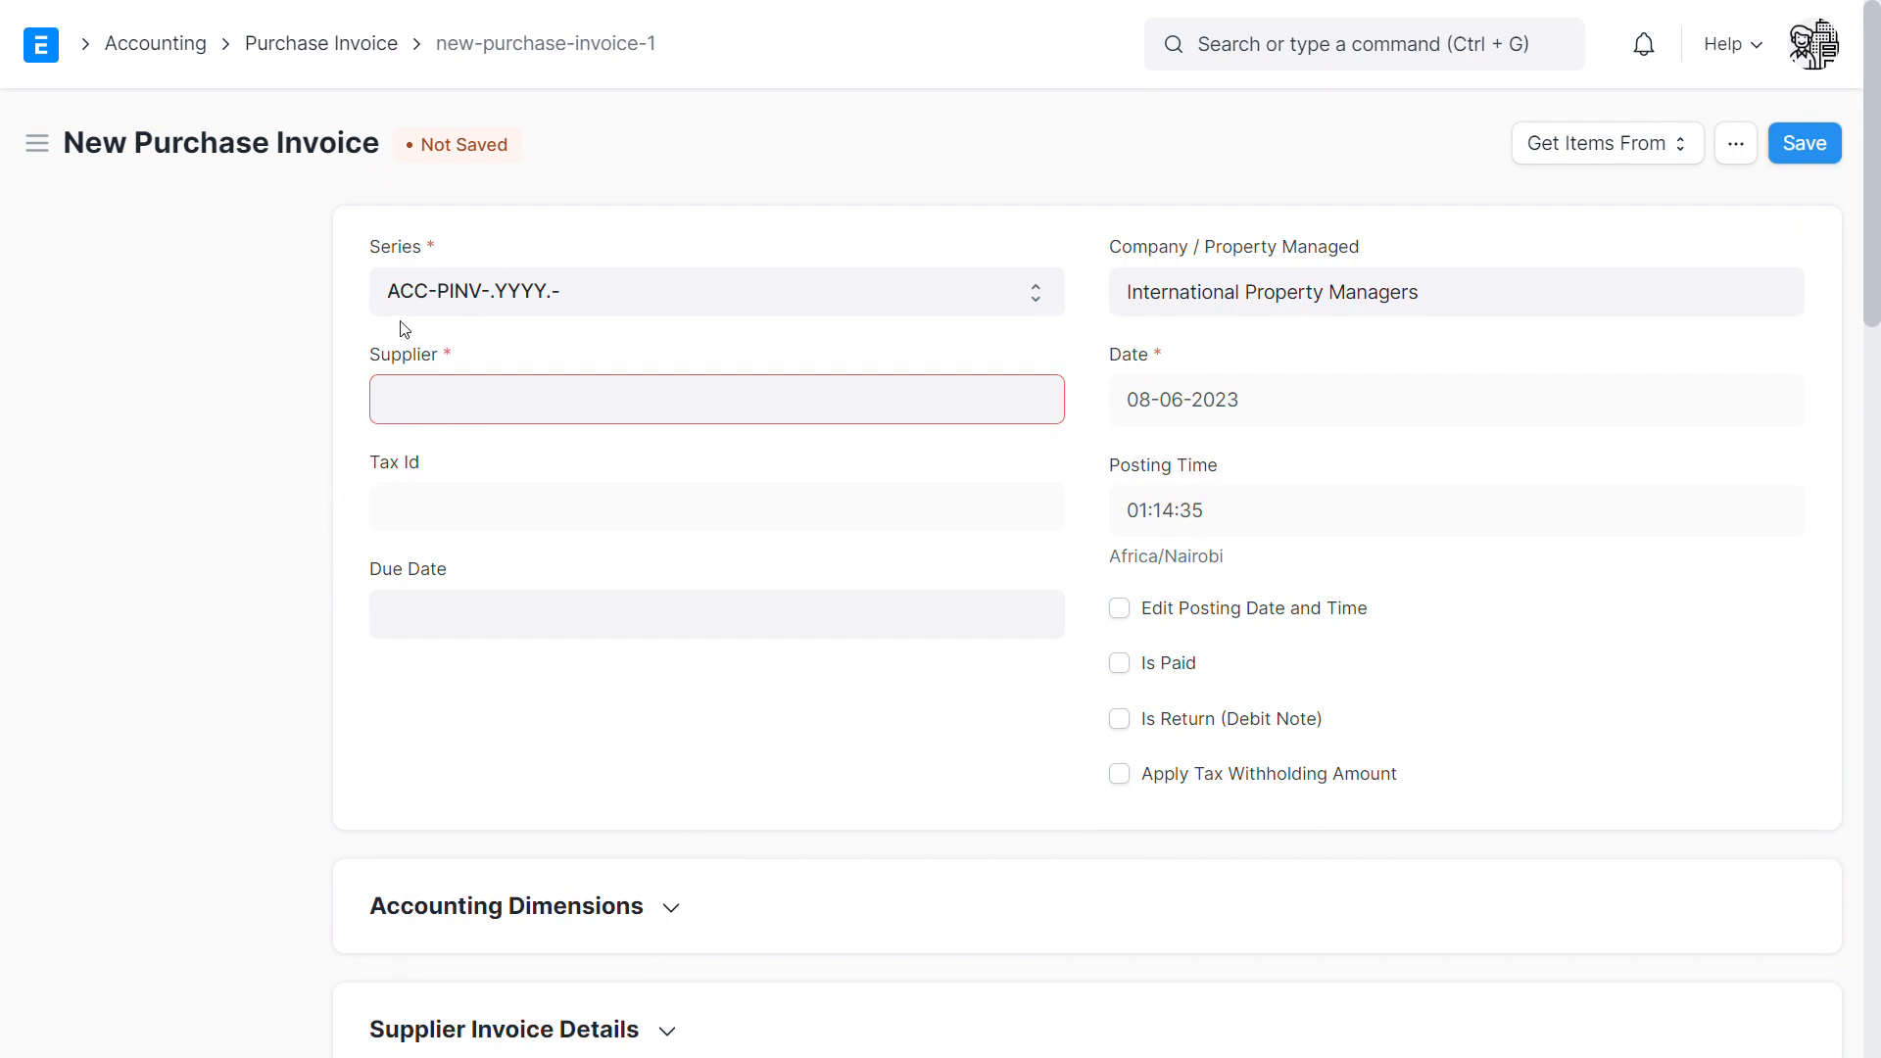
pyautogui.doubleClick(372, 251)
pyautogui.moveTo(1104, 249); pyautogui.dragTo(1391, 252)
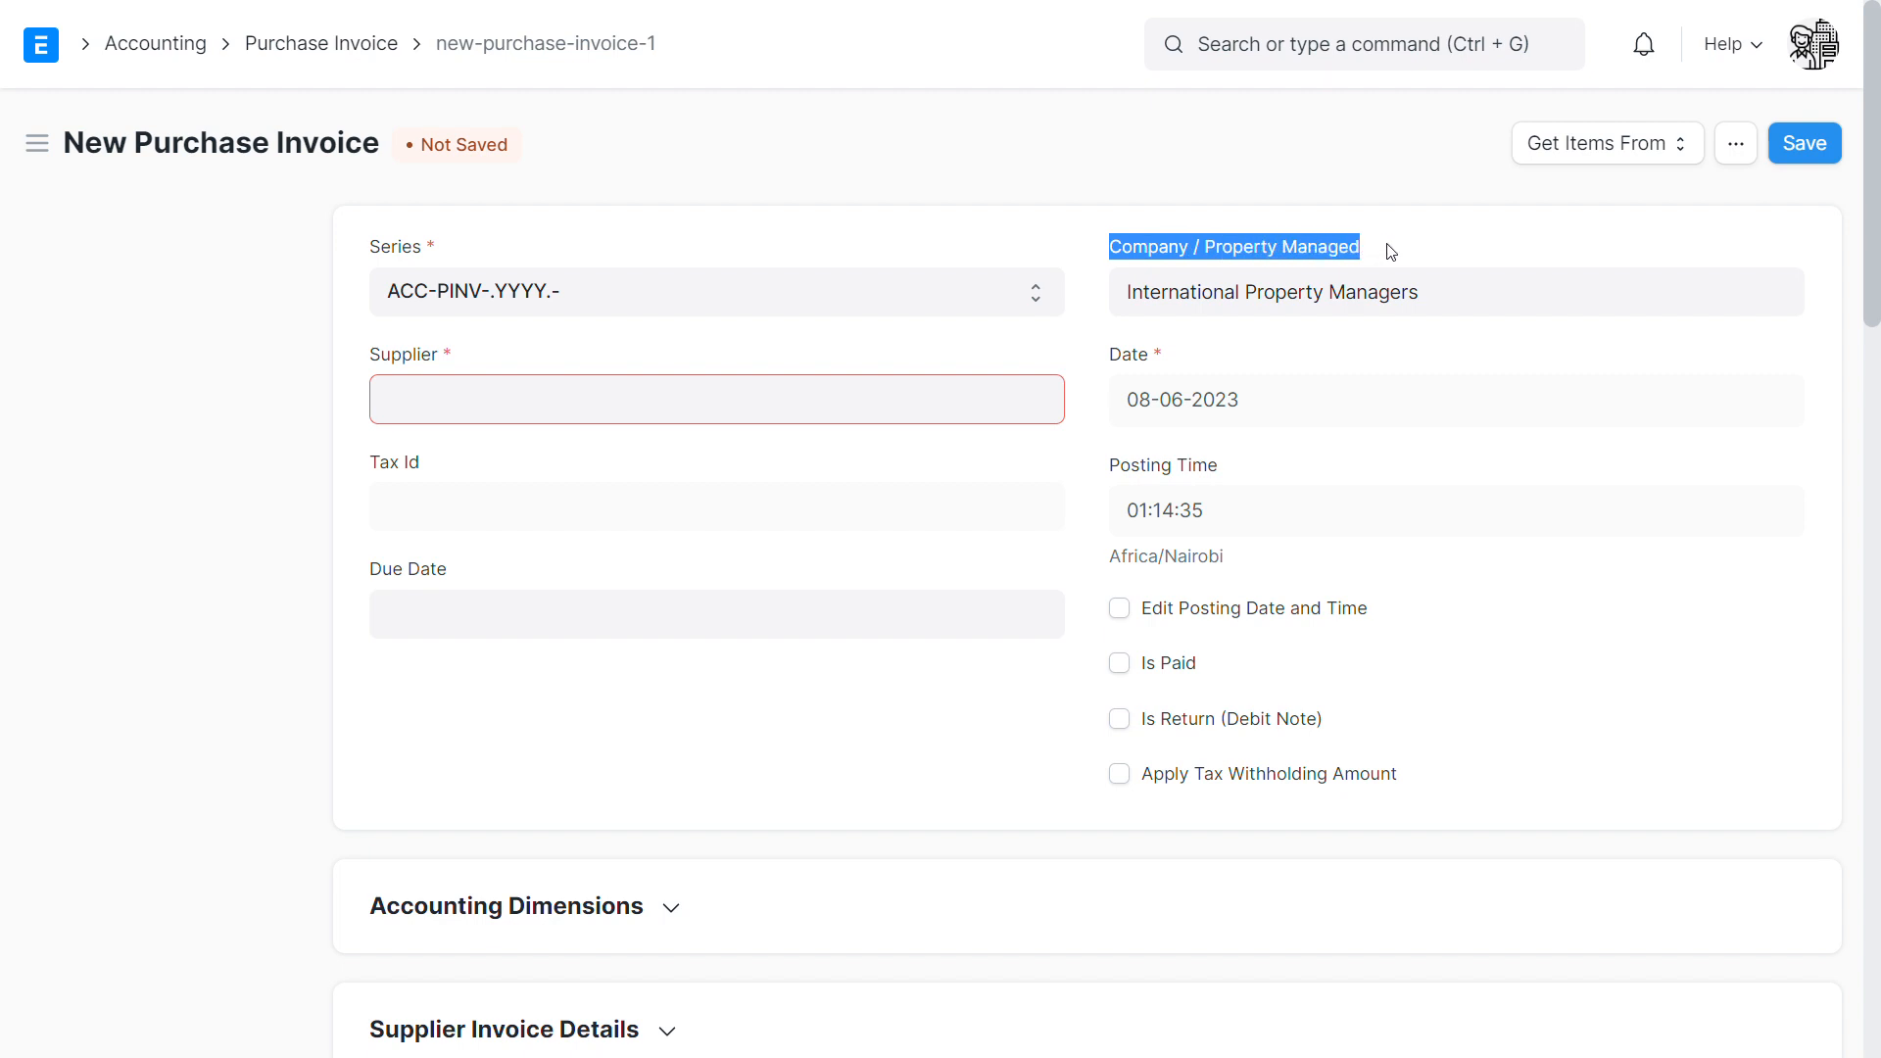
pyautogui.moveTo(368, 355); pyautogui.dragTo(460, 361)
pyautogui.click(522, 358)
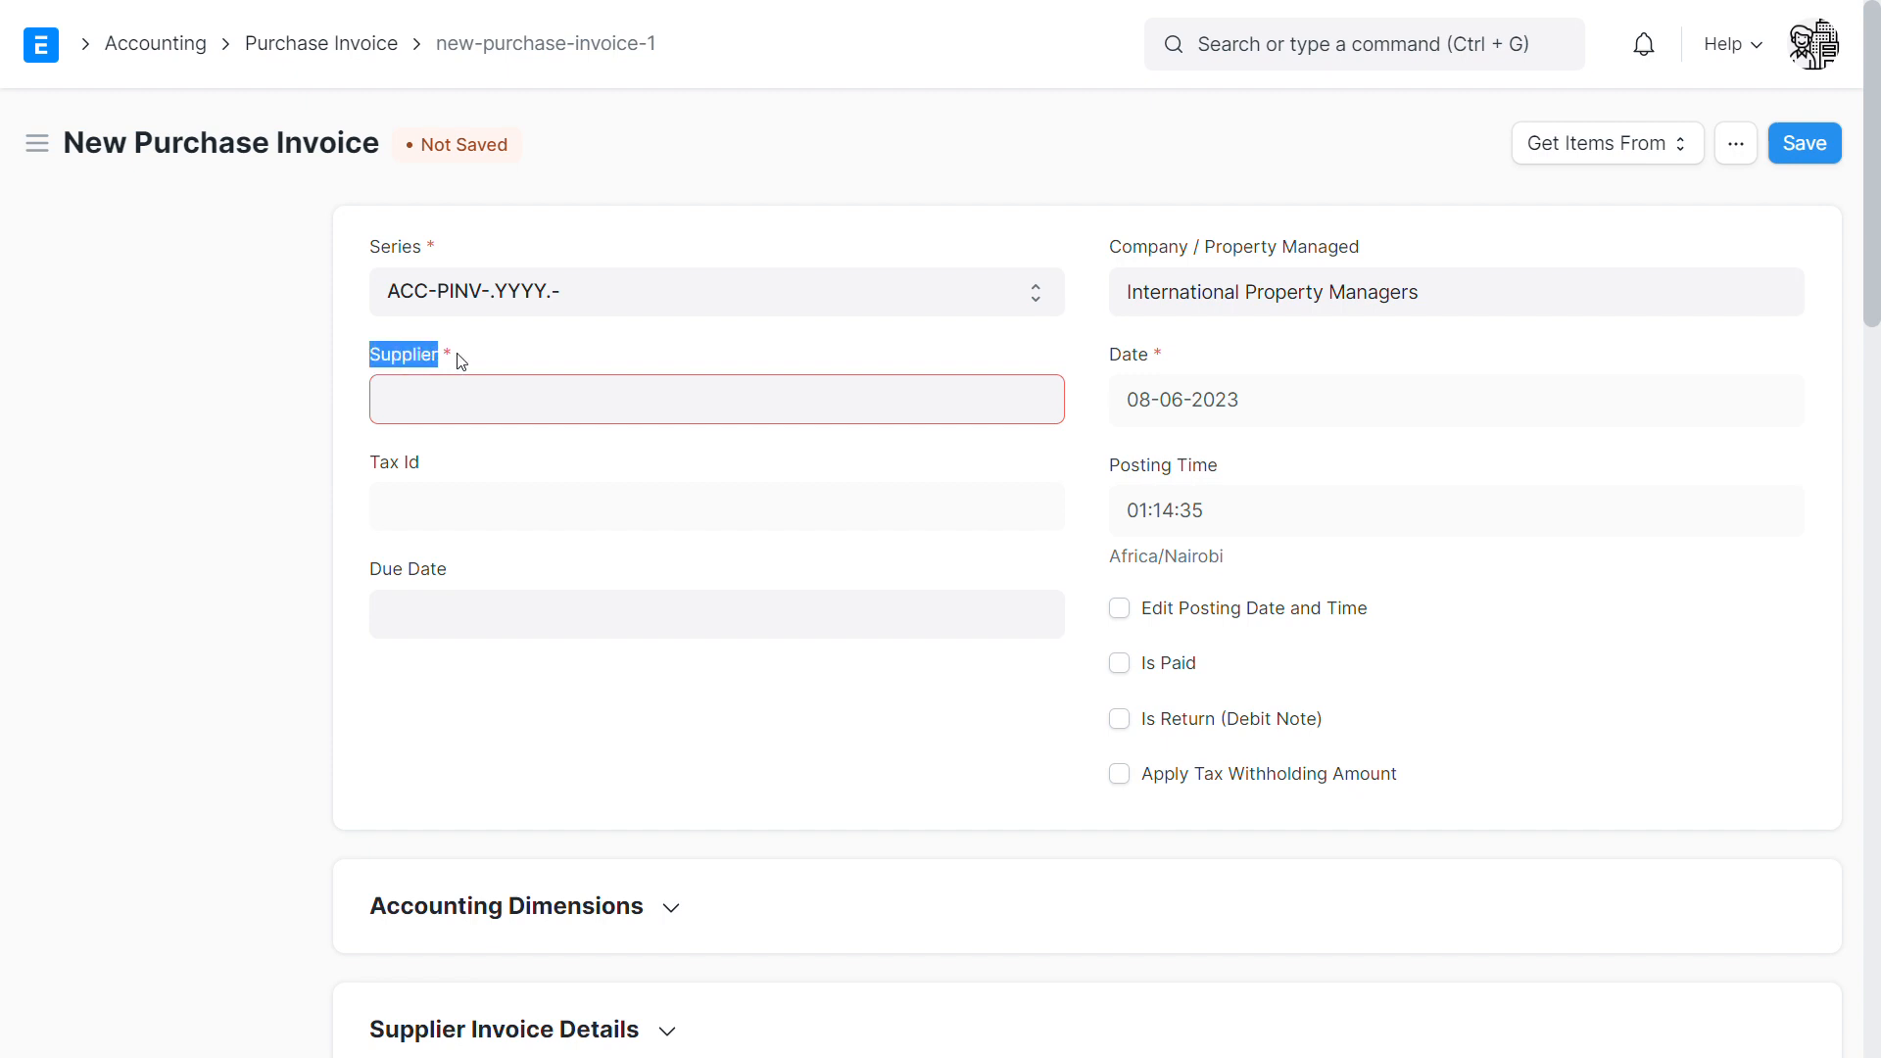
# - Set the invoice's supplier to Axum Lifts & Maintenance - AAL
pyautogui.click(511, 402)
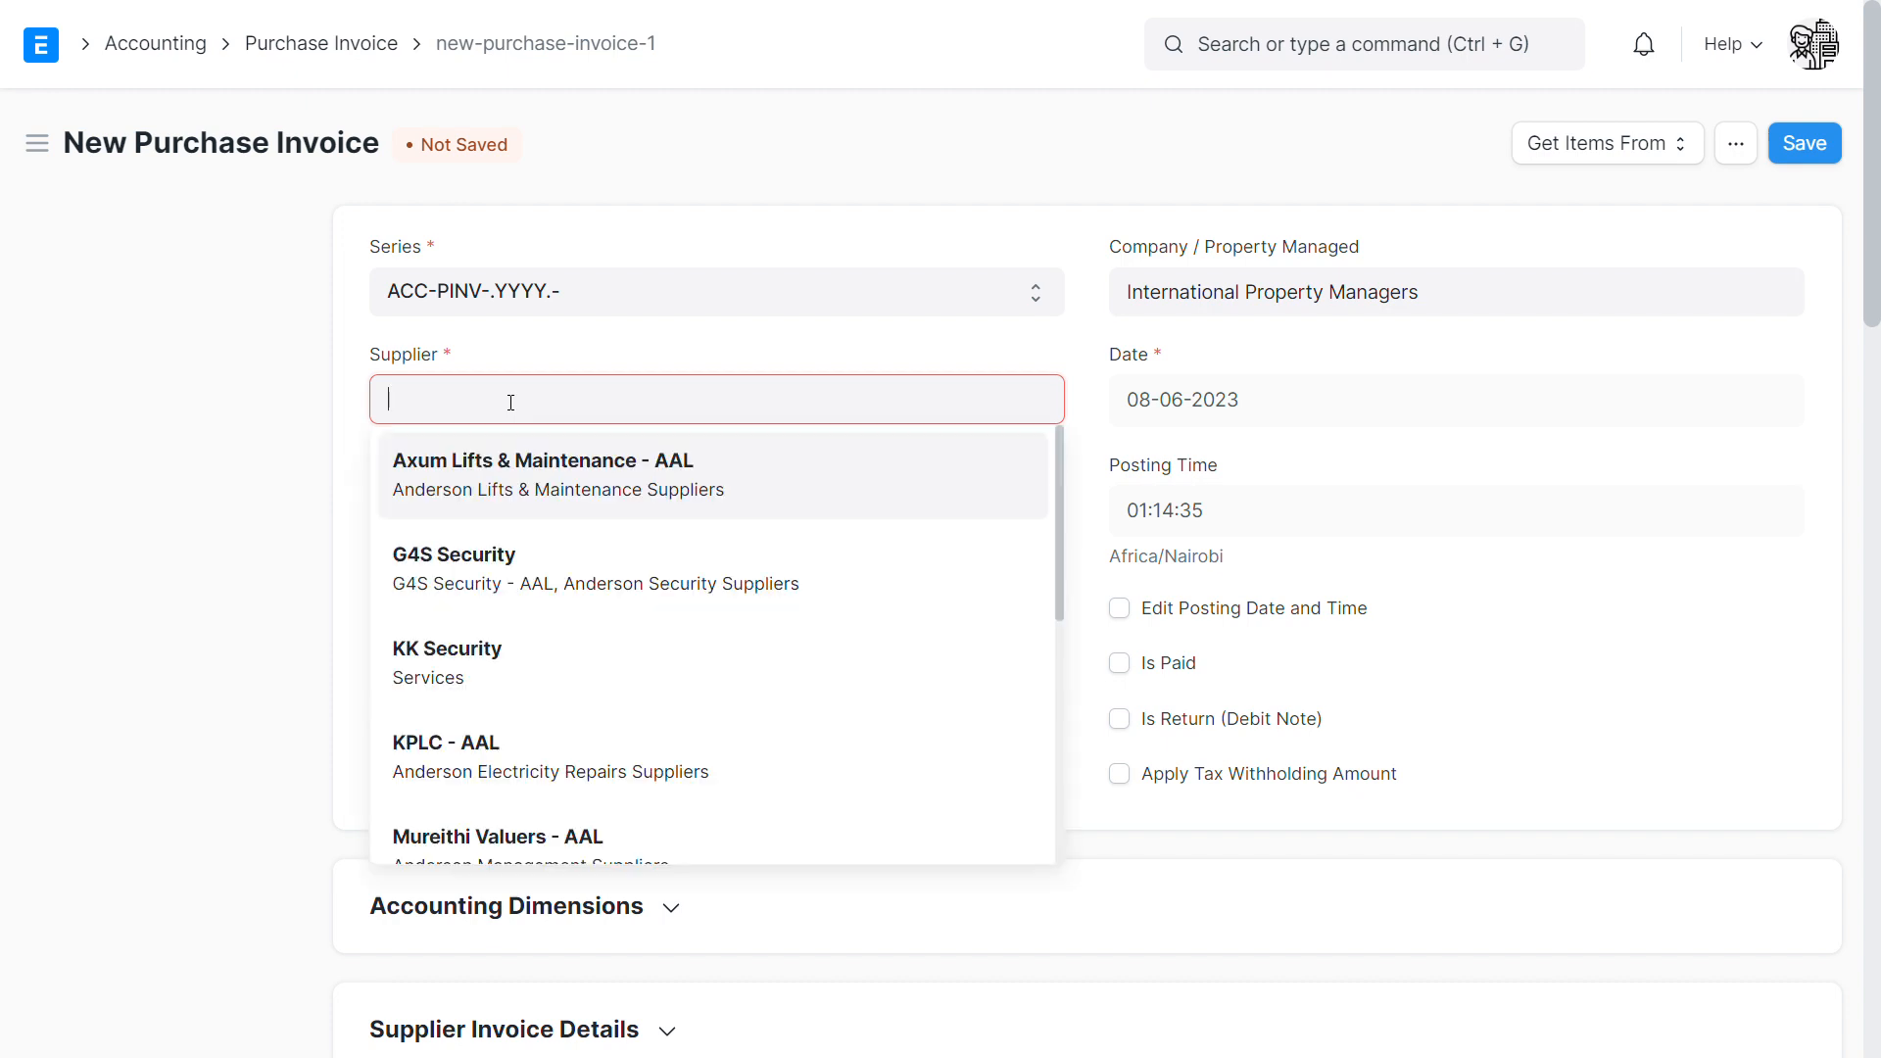
pyautogui.write('a')
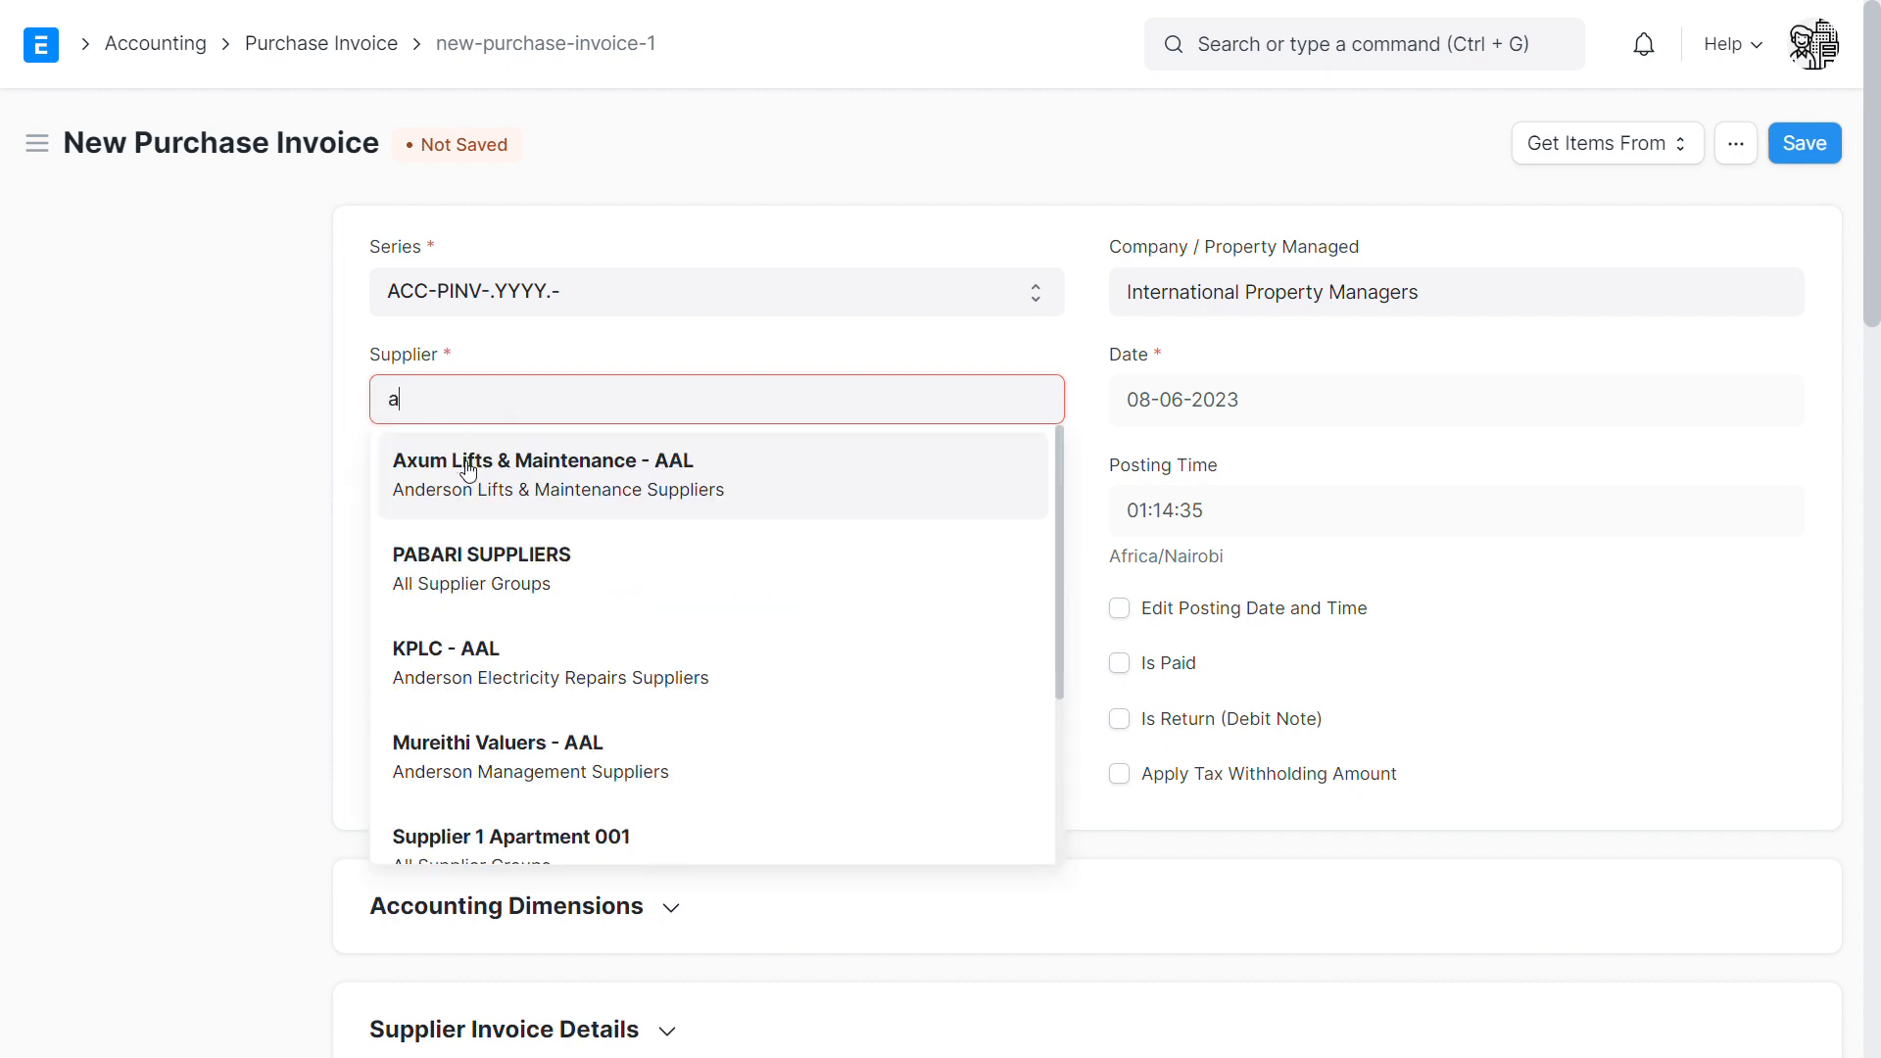
pyautogui.click(516, 442)
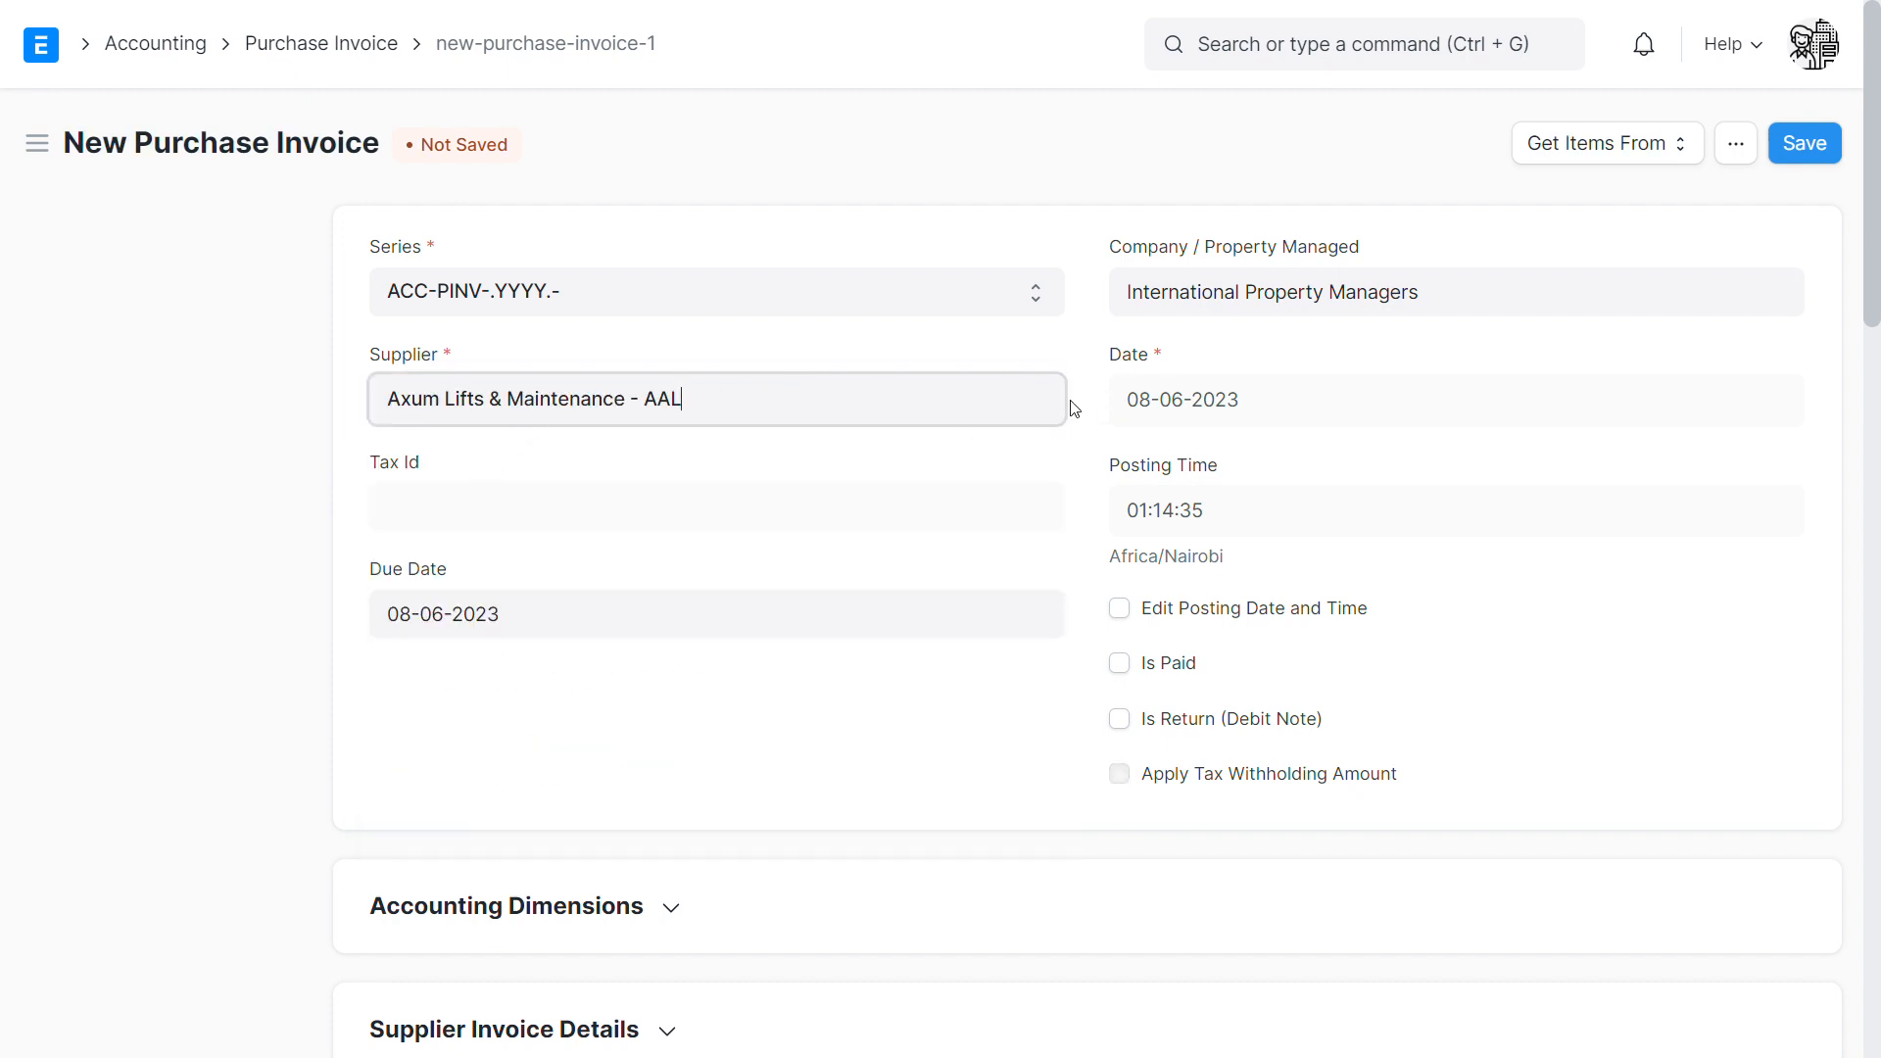
# - Try enabling the Edit Posting Date and Time option for the invoice date
pyautogui.moveTo(1112, 358); pyautogui.dragTo(1291, 408)
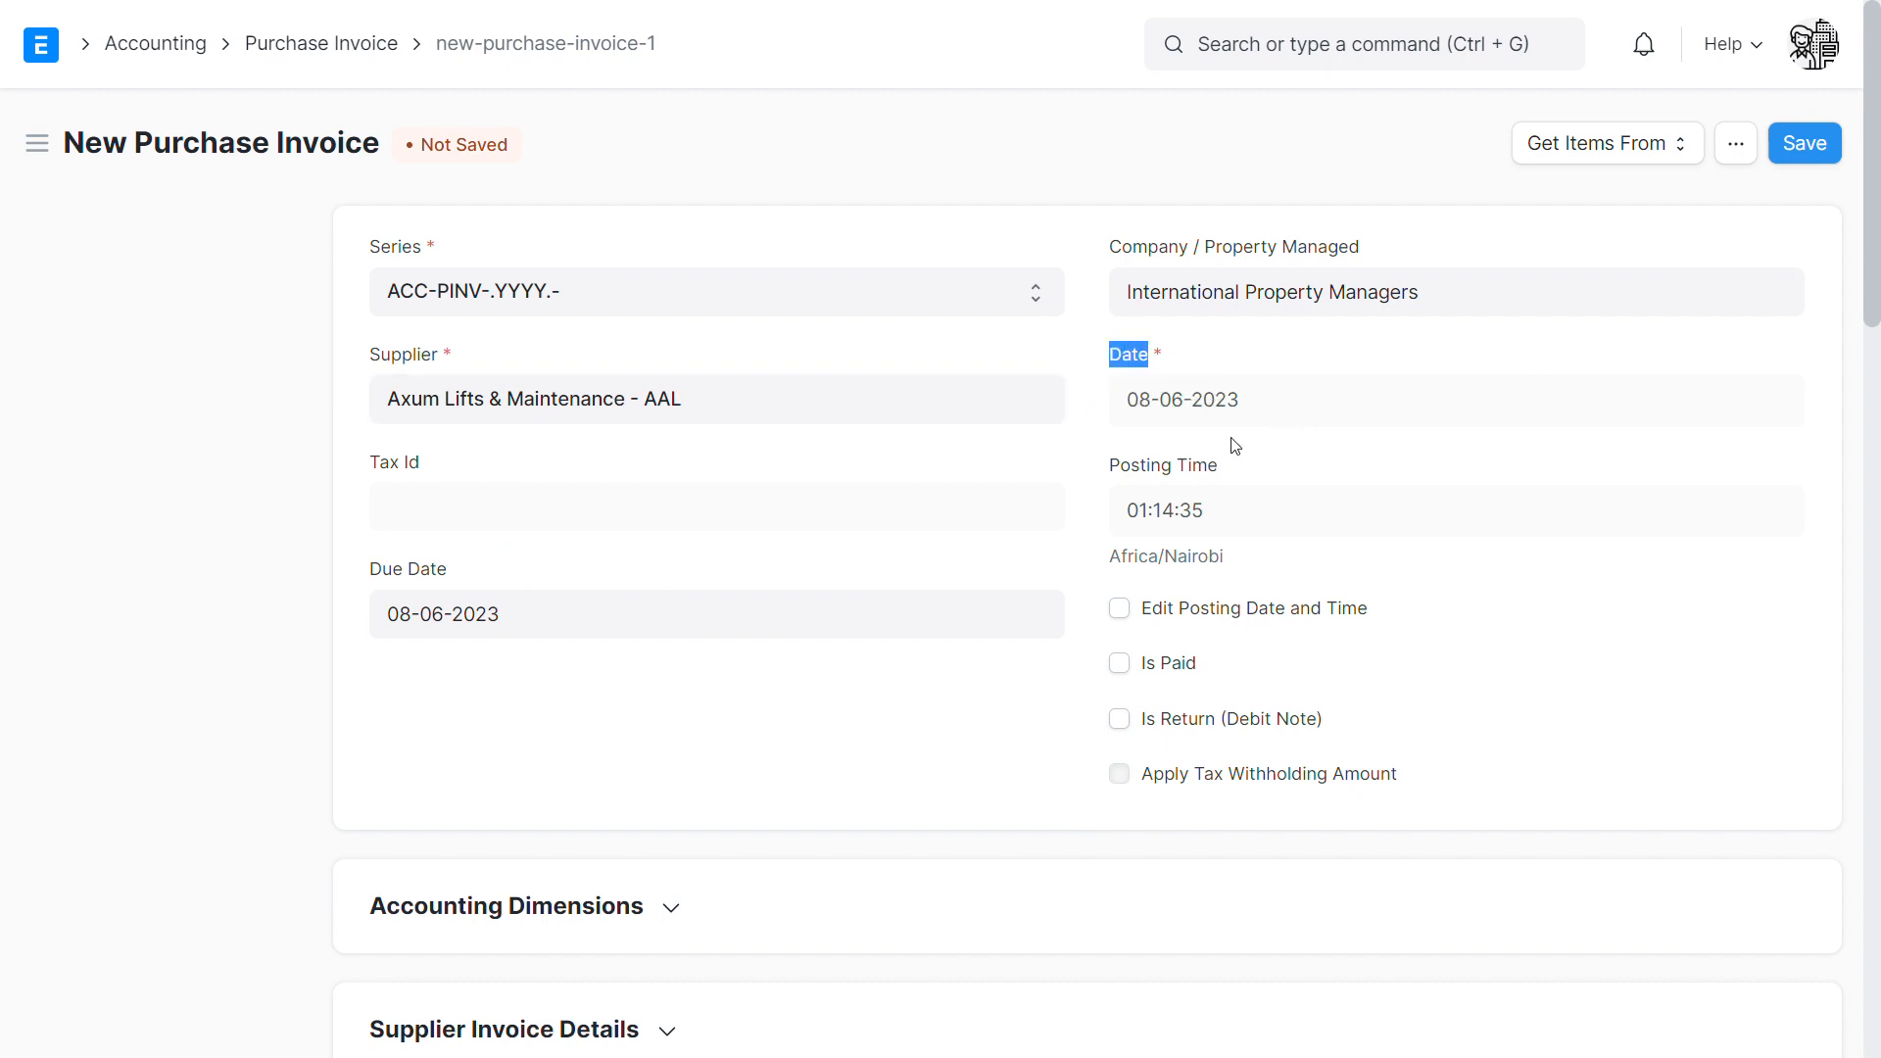
pyautogui.click(1120, 610)
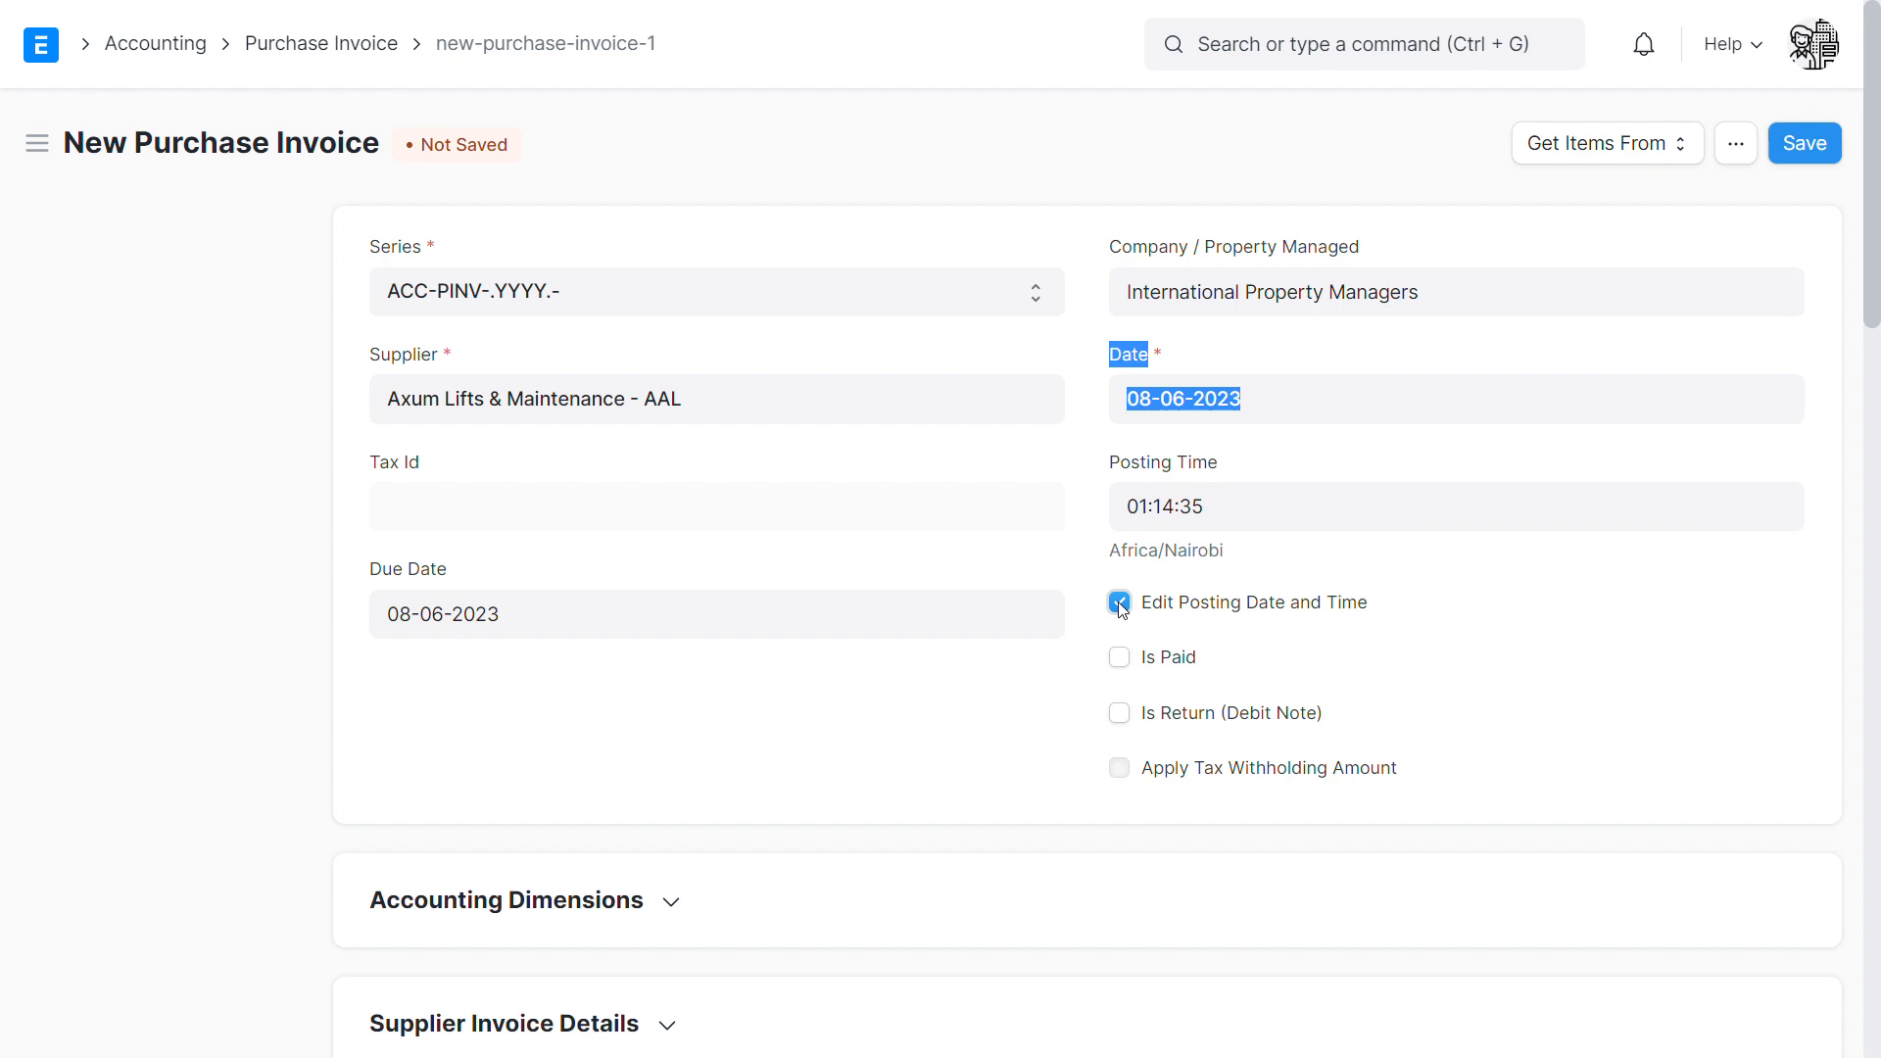
pyautogui.click(1119, 604)
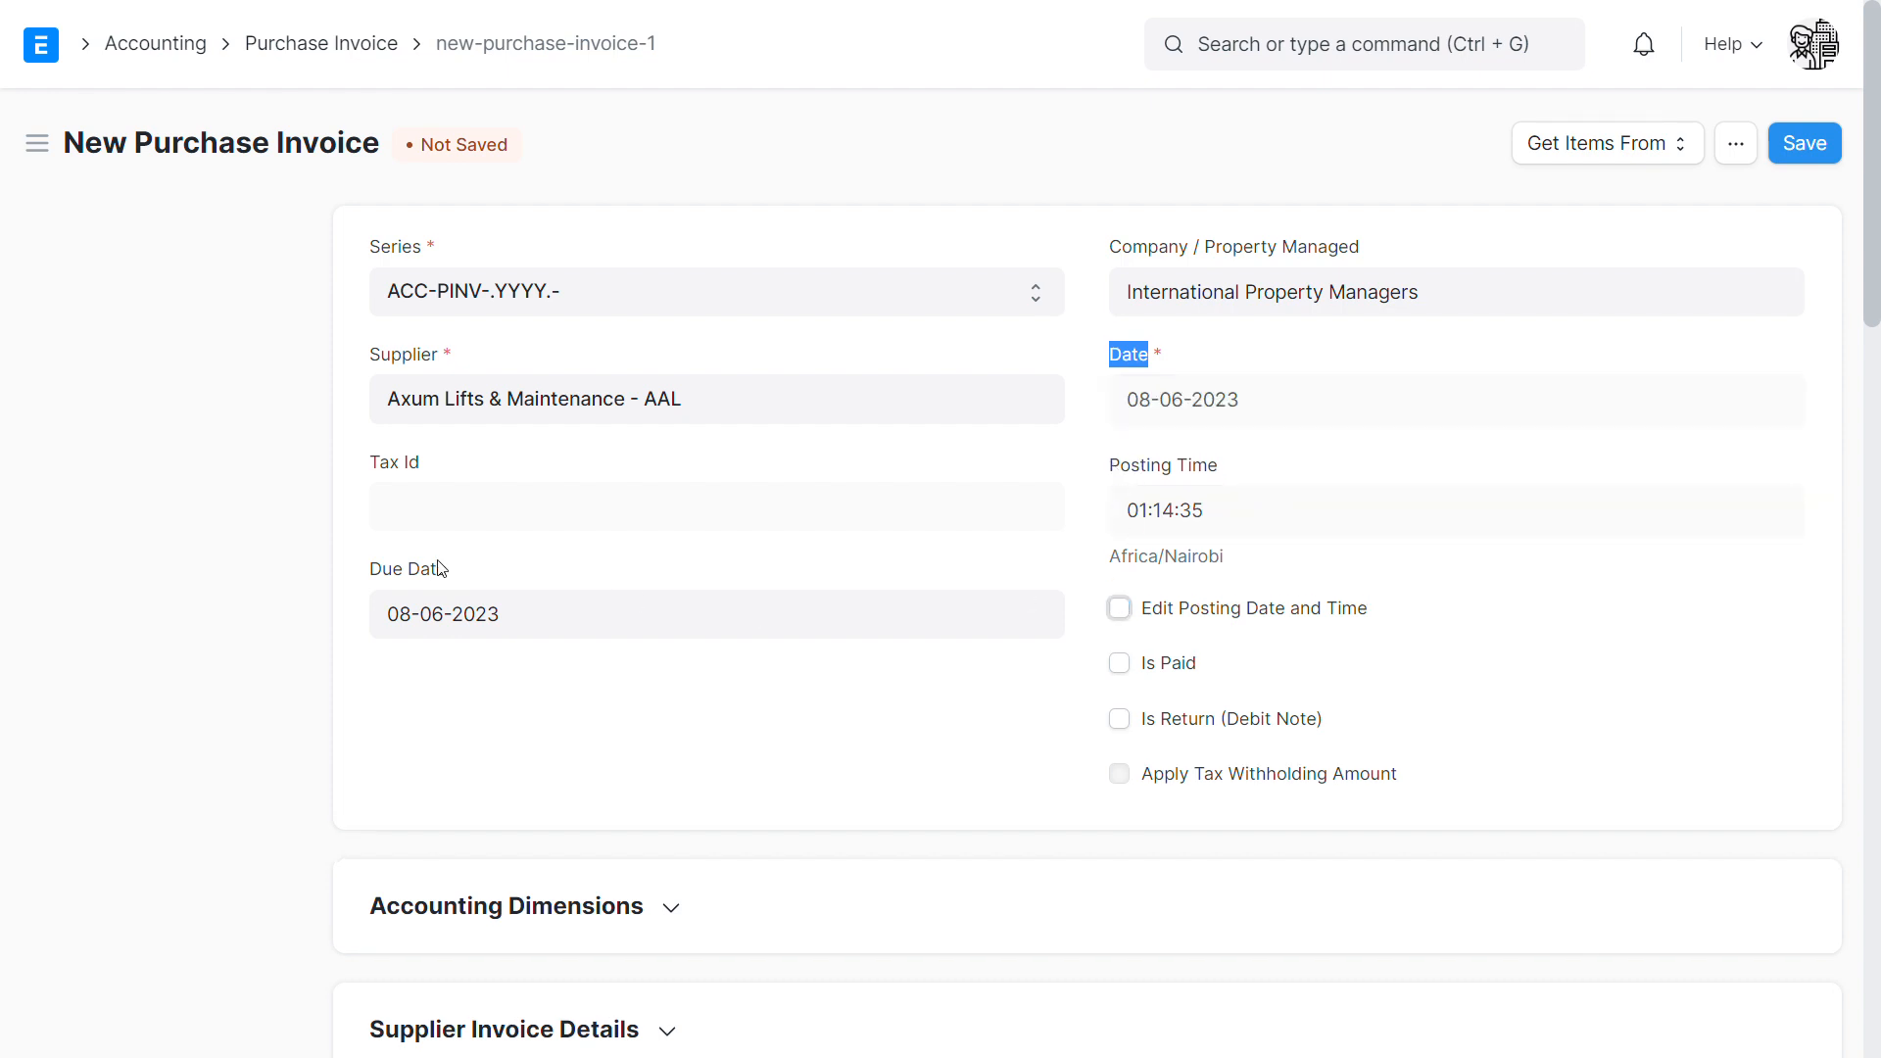
# - Examine the invoice's Due Date field and its calendar without changing the date
pyautogui.scroll(-1, 441, 568)
pyautogui.click(373, 480)
pyautogui.moveTo(374, 480); pyautogui.dragTo(464, 484)
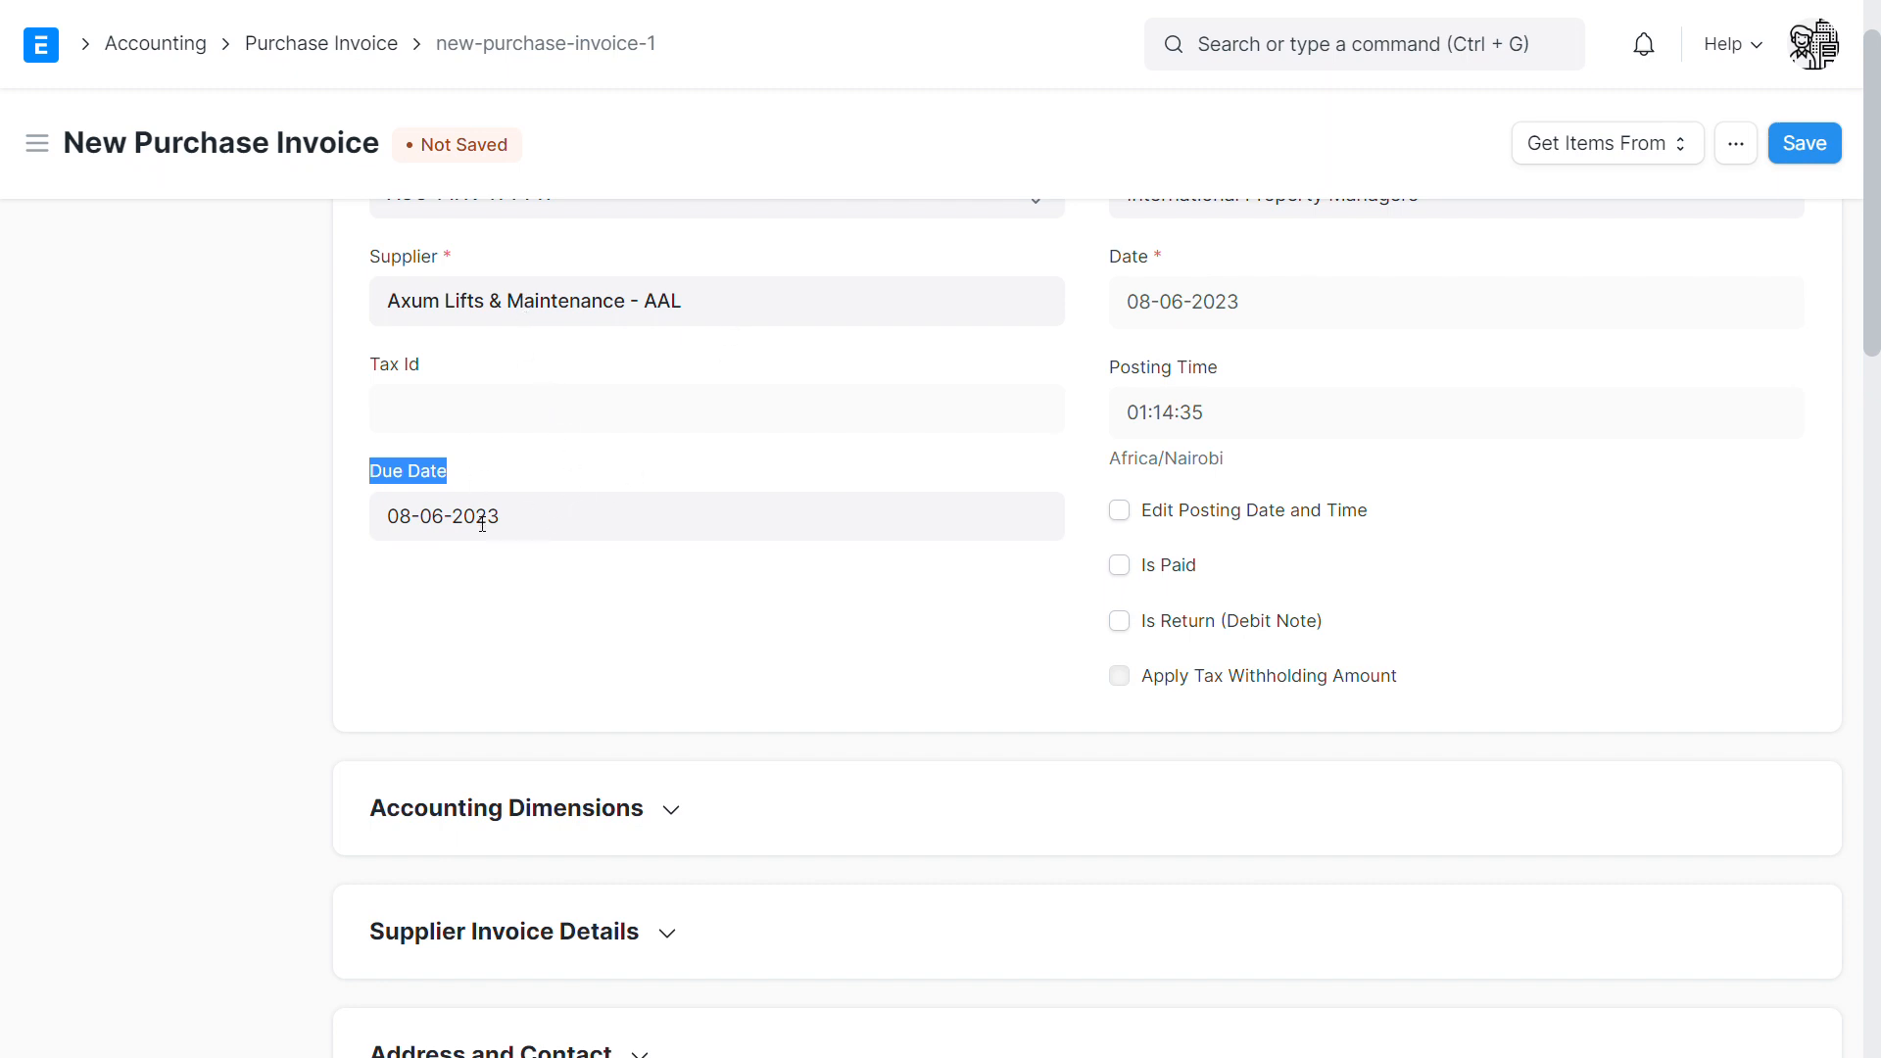
pyautogui.click(526, 528)
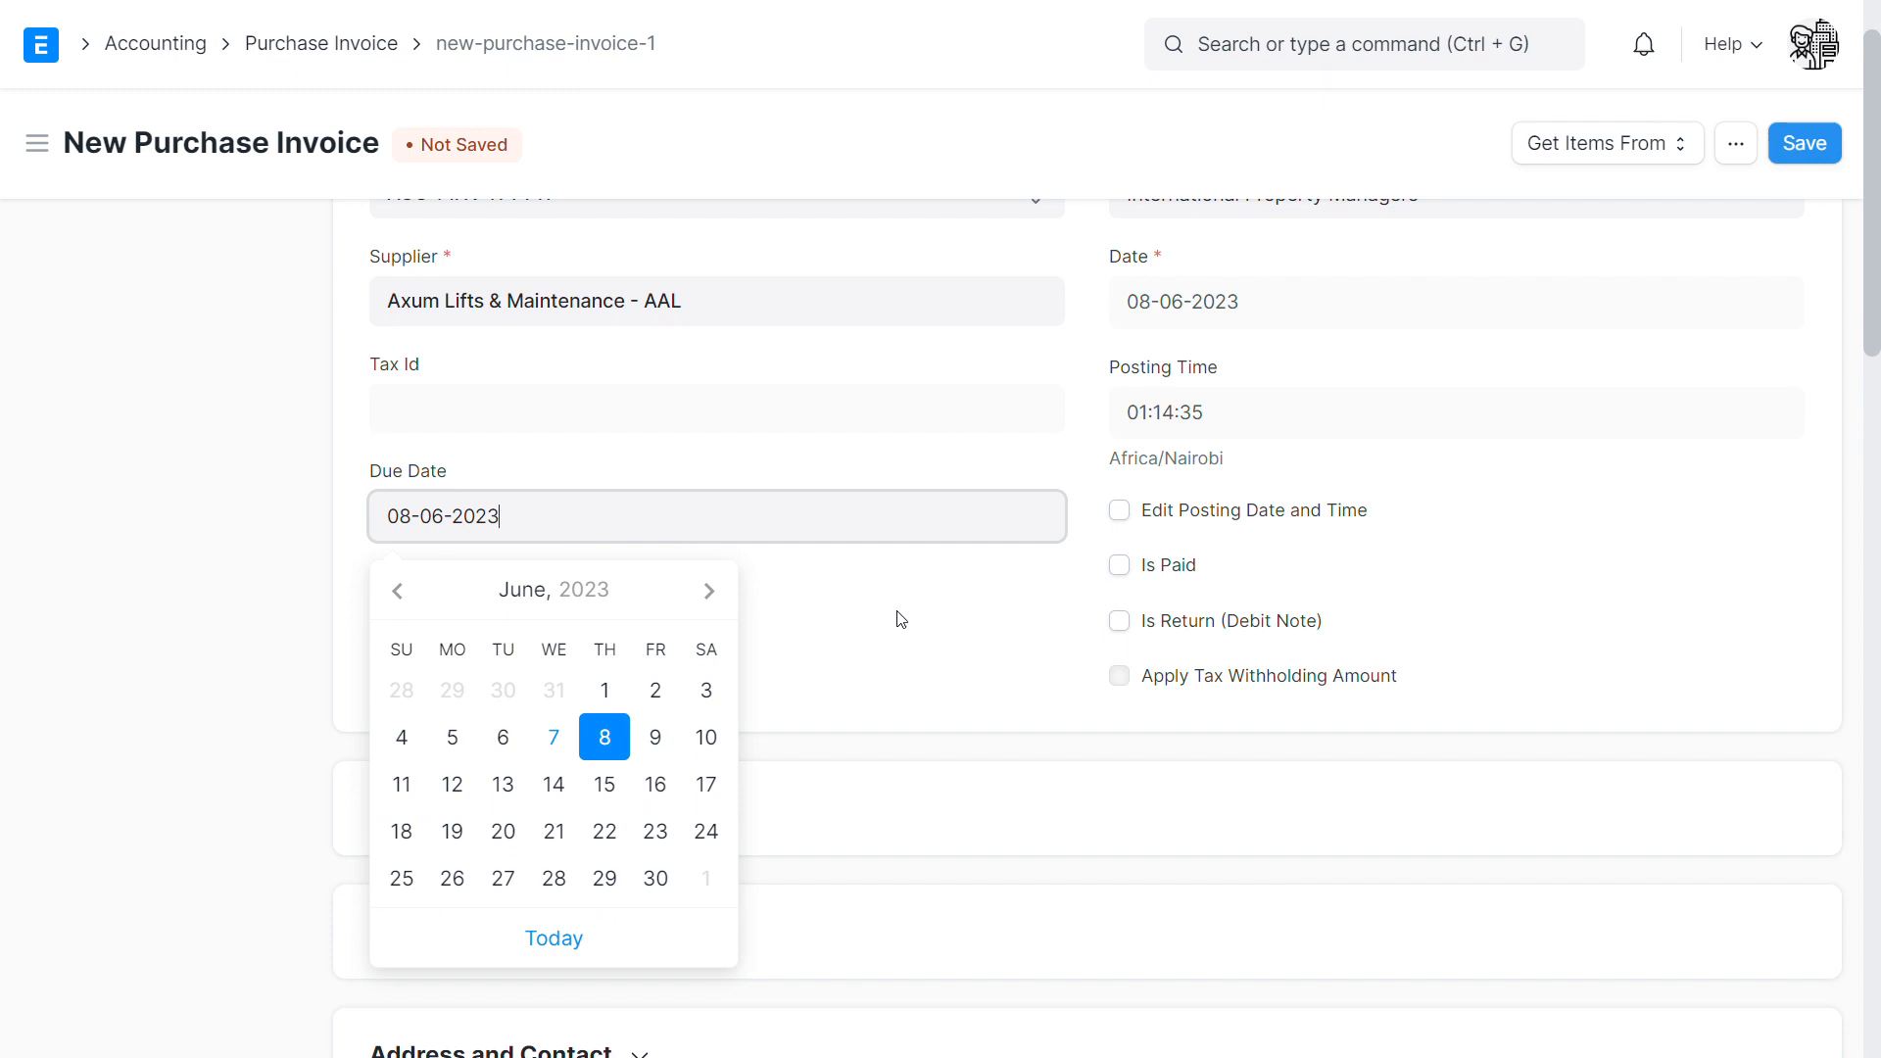
pyautogui.moveTo(370, 475); pyautogui.dragTo(456, 475)
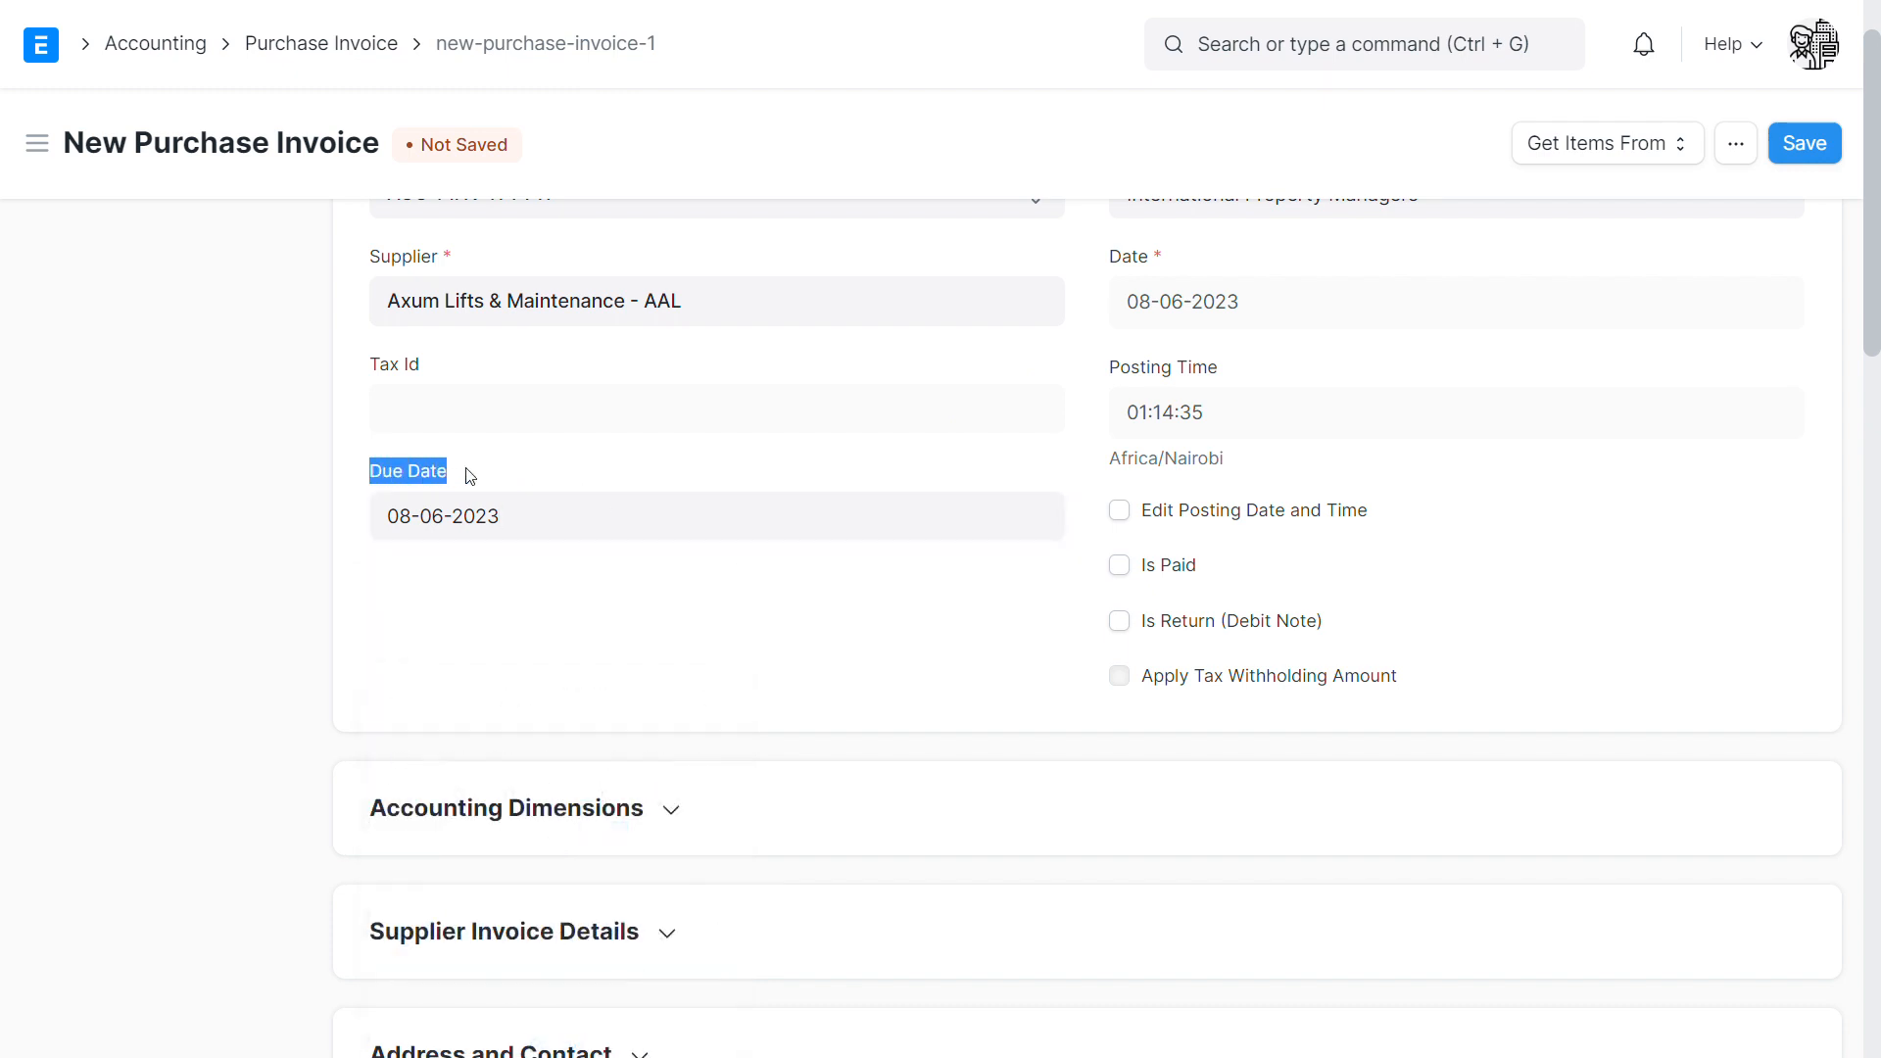
pyautogui.click(762, 686)
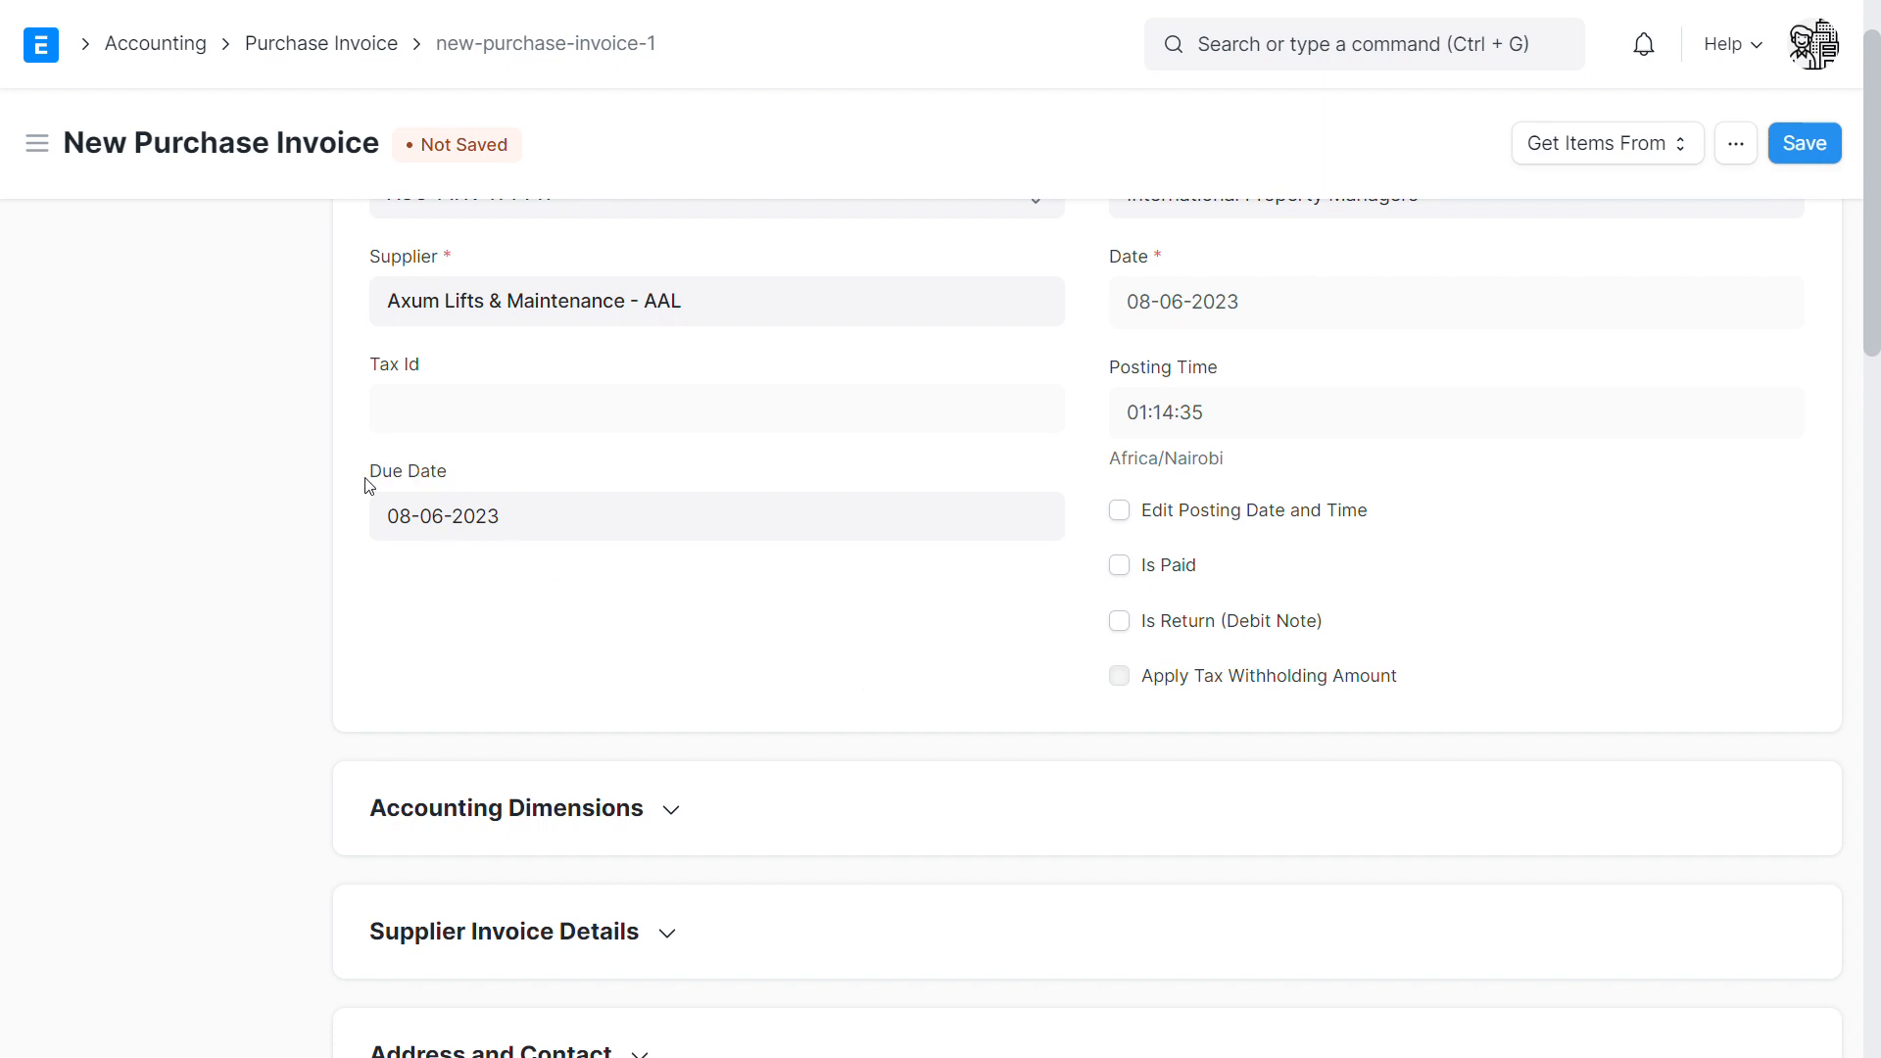
pyautogui.moveTo(370, 477); pyautogui.dragTo(443, 480)
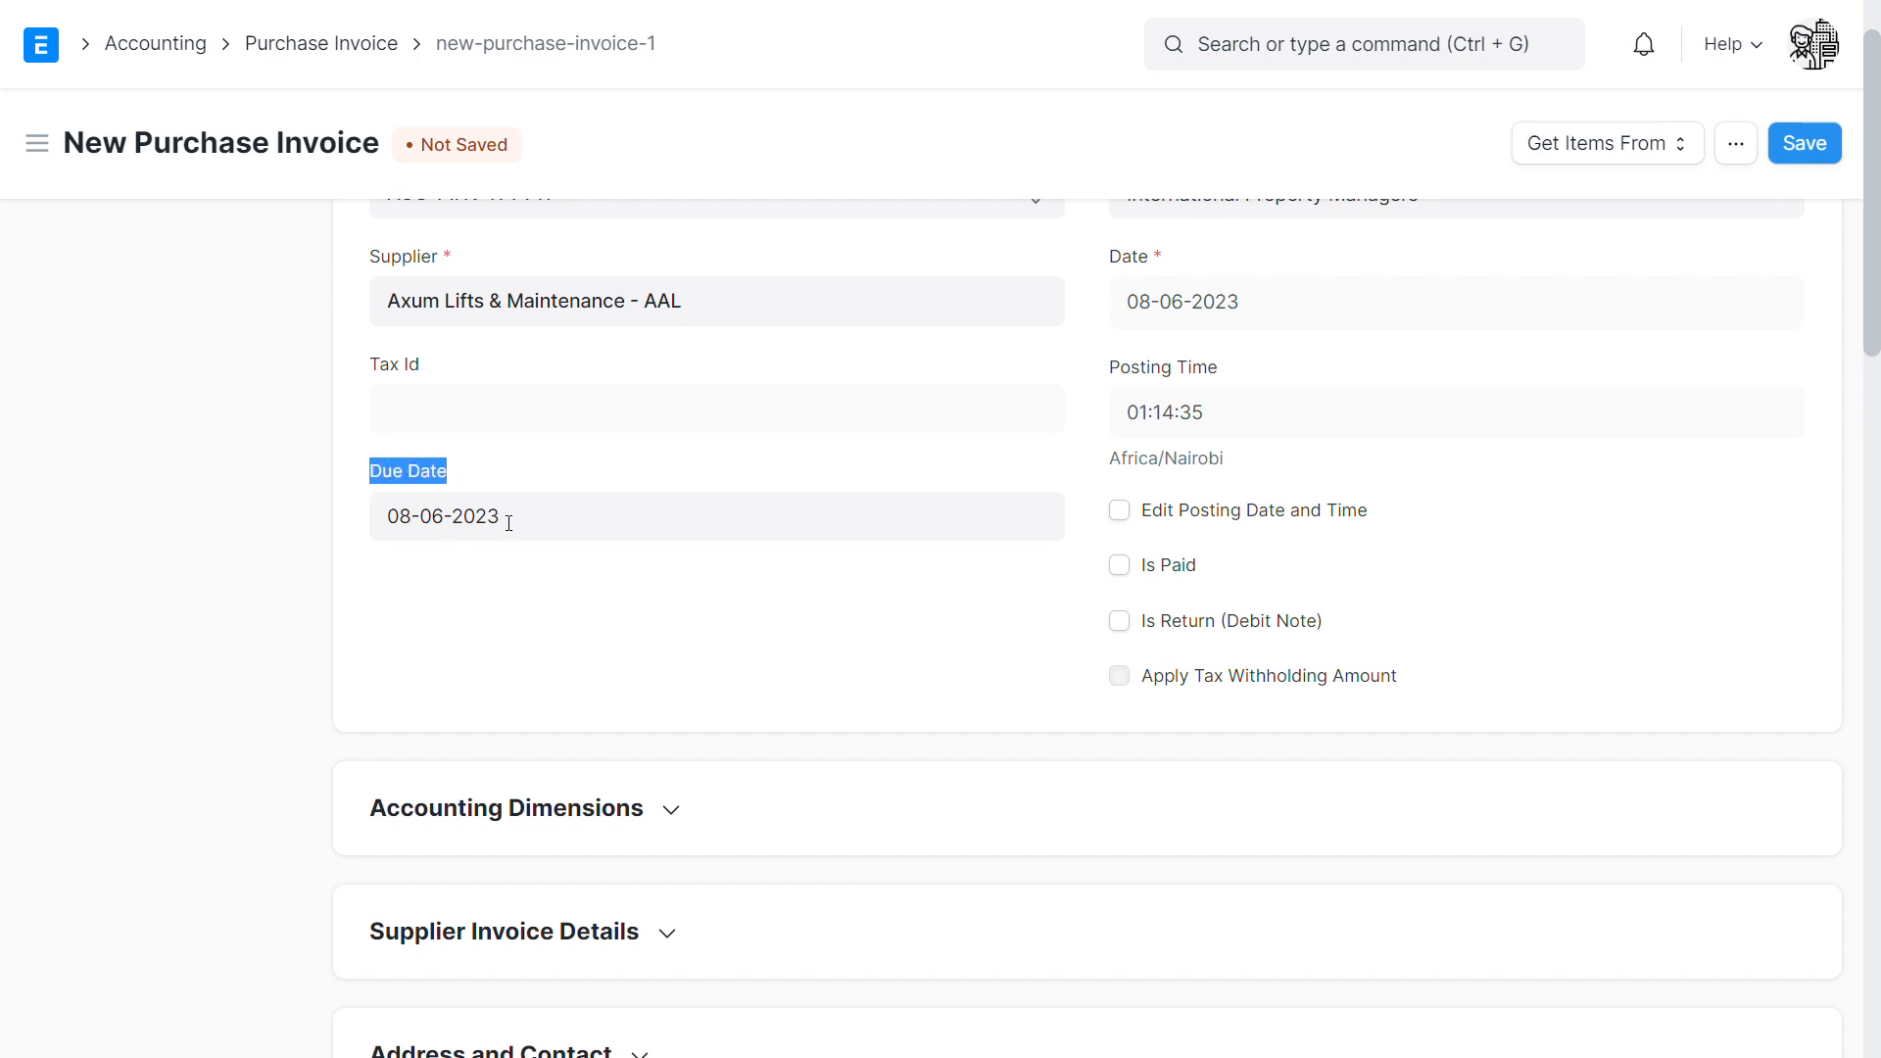
pyautogui.click(654, 667)
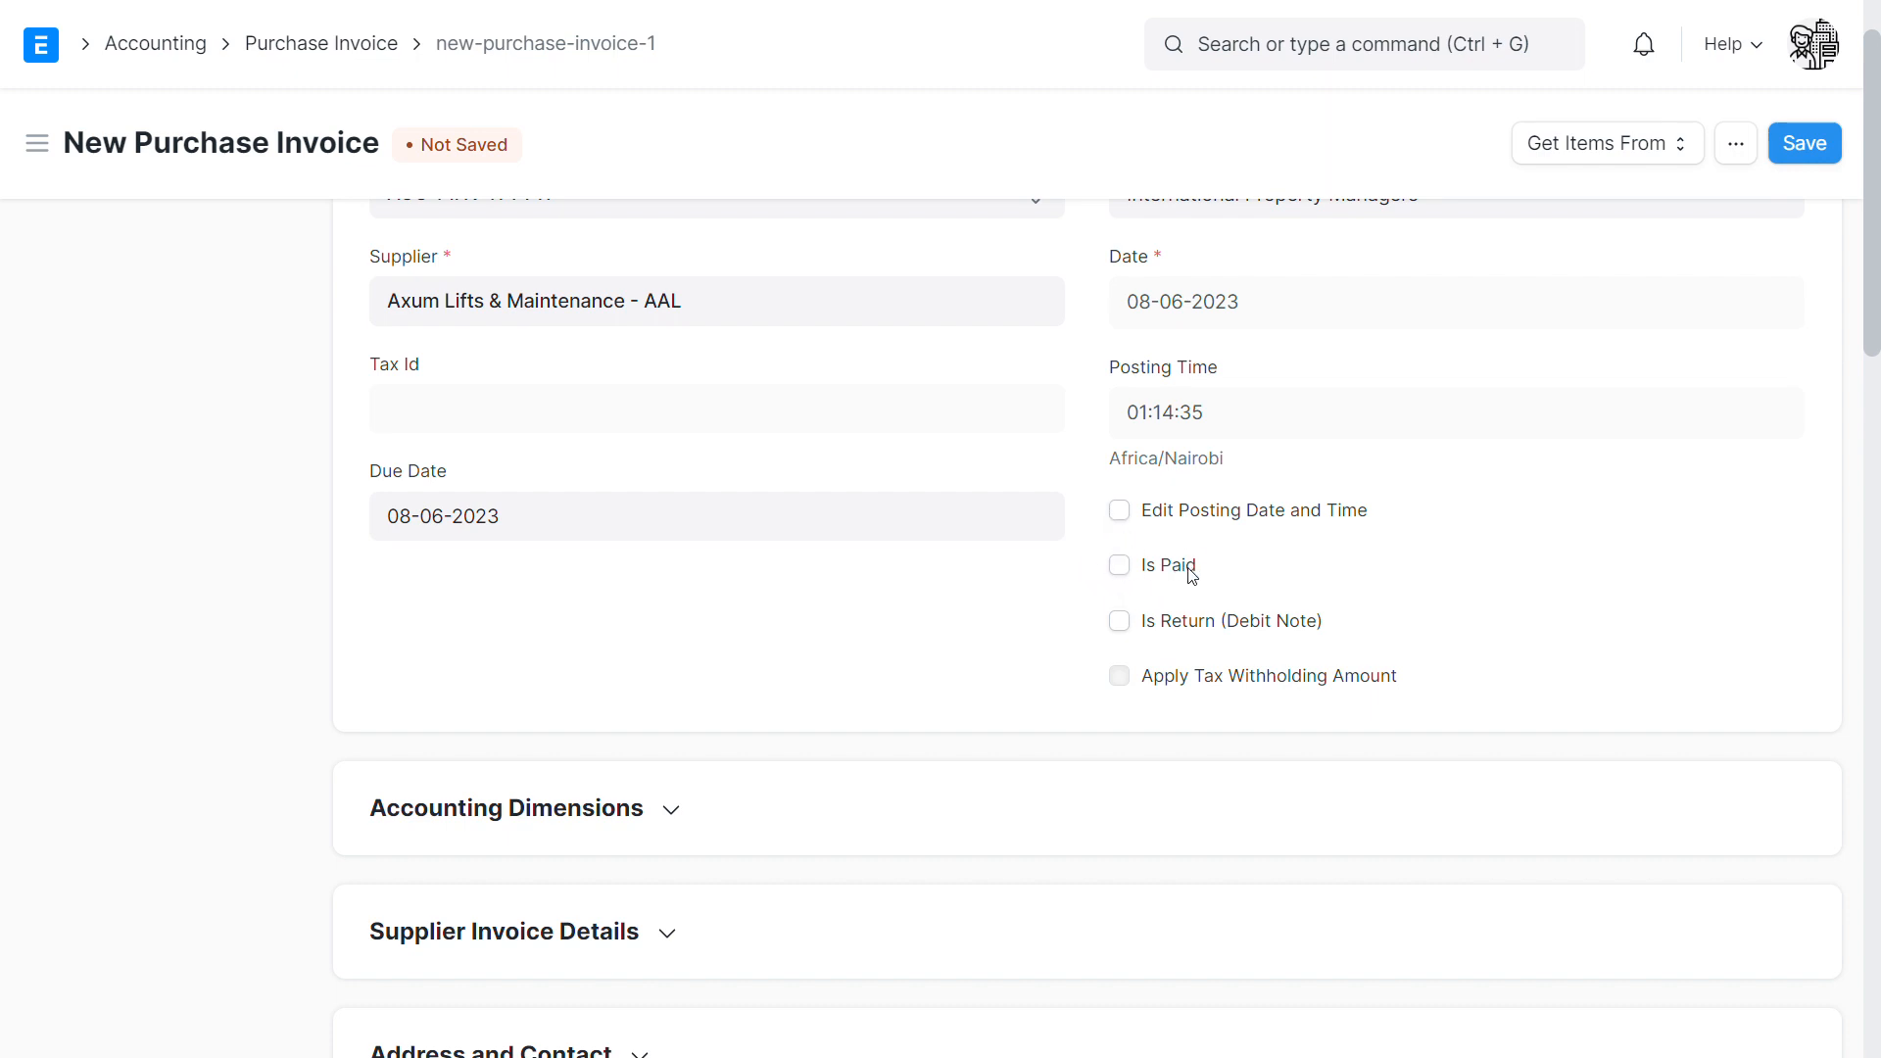
# - Mark the invoice as Is Paid and expand the Accounting Dimensions section
pyautogui.moveTo(1191, 570); pyautogui.dragTo(1127, 576)
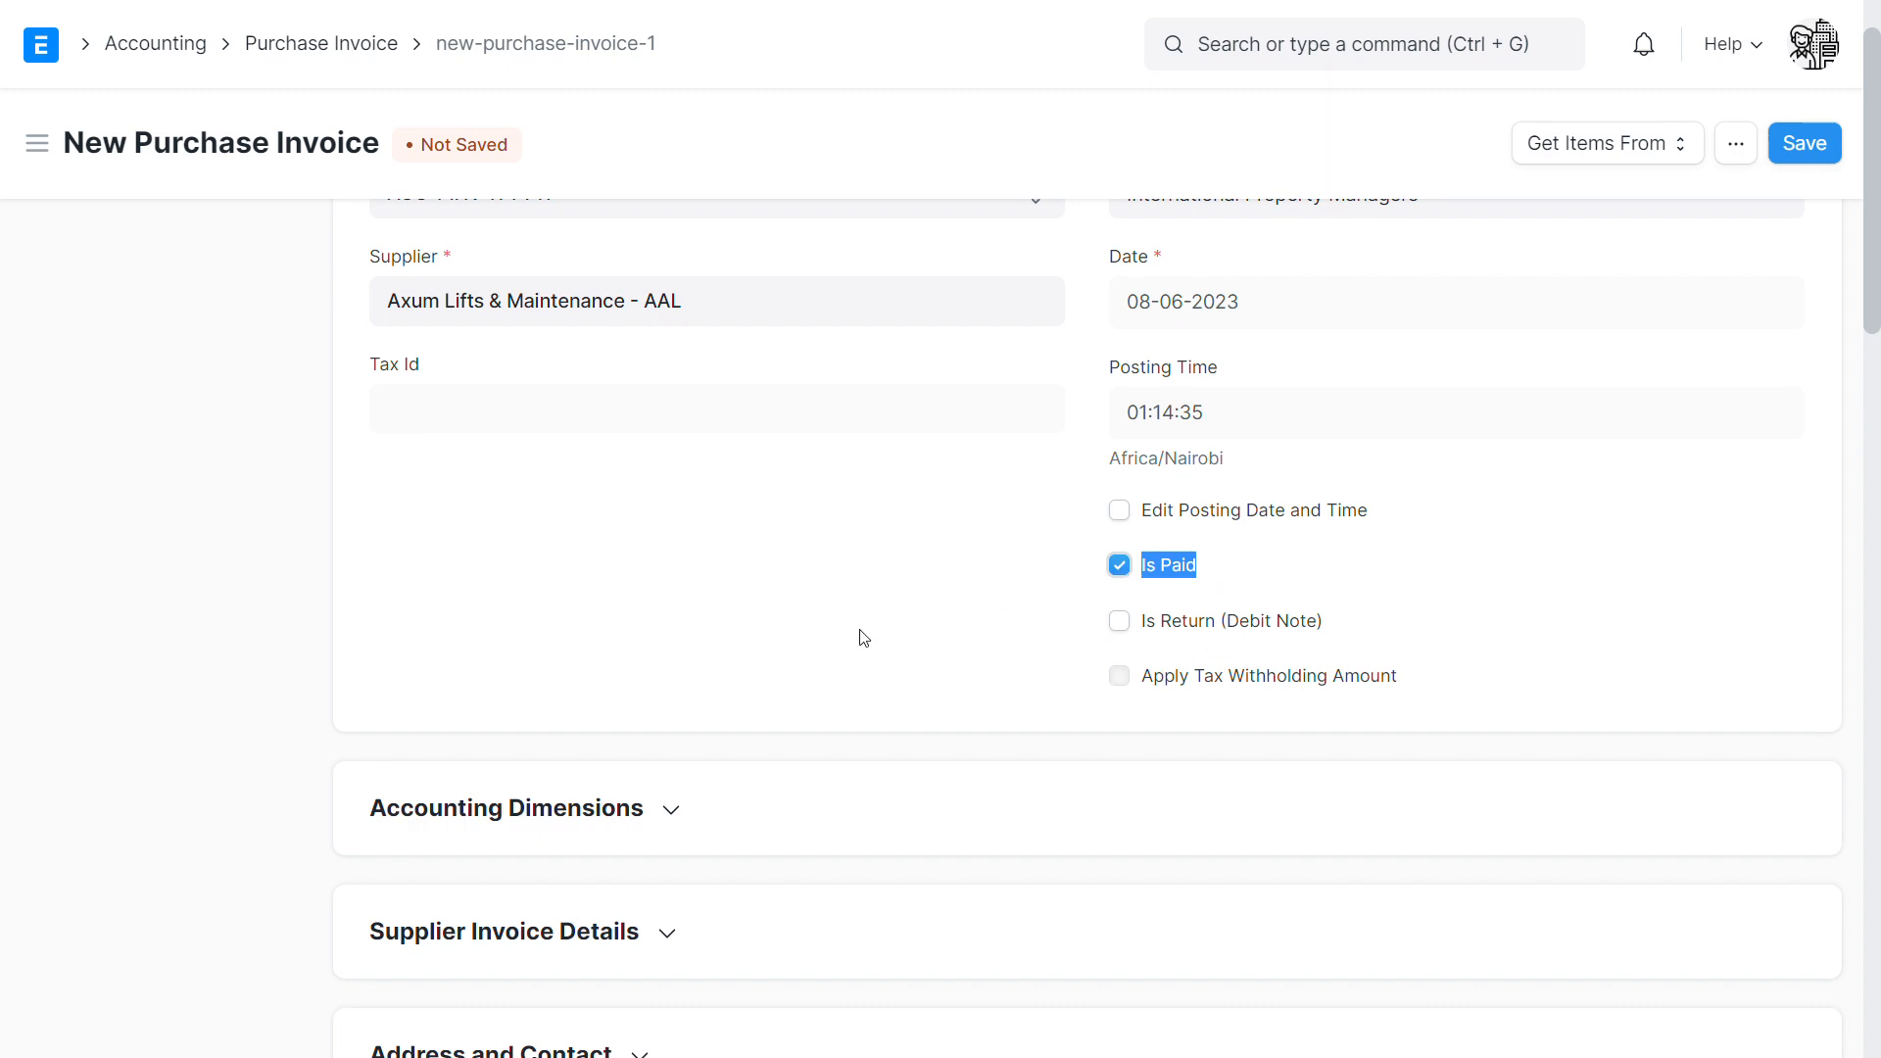
pyautogui.scroll(-1, 858, 638)
pyautogui.scroll(-1, 854, 627)
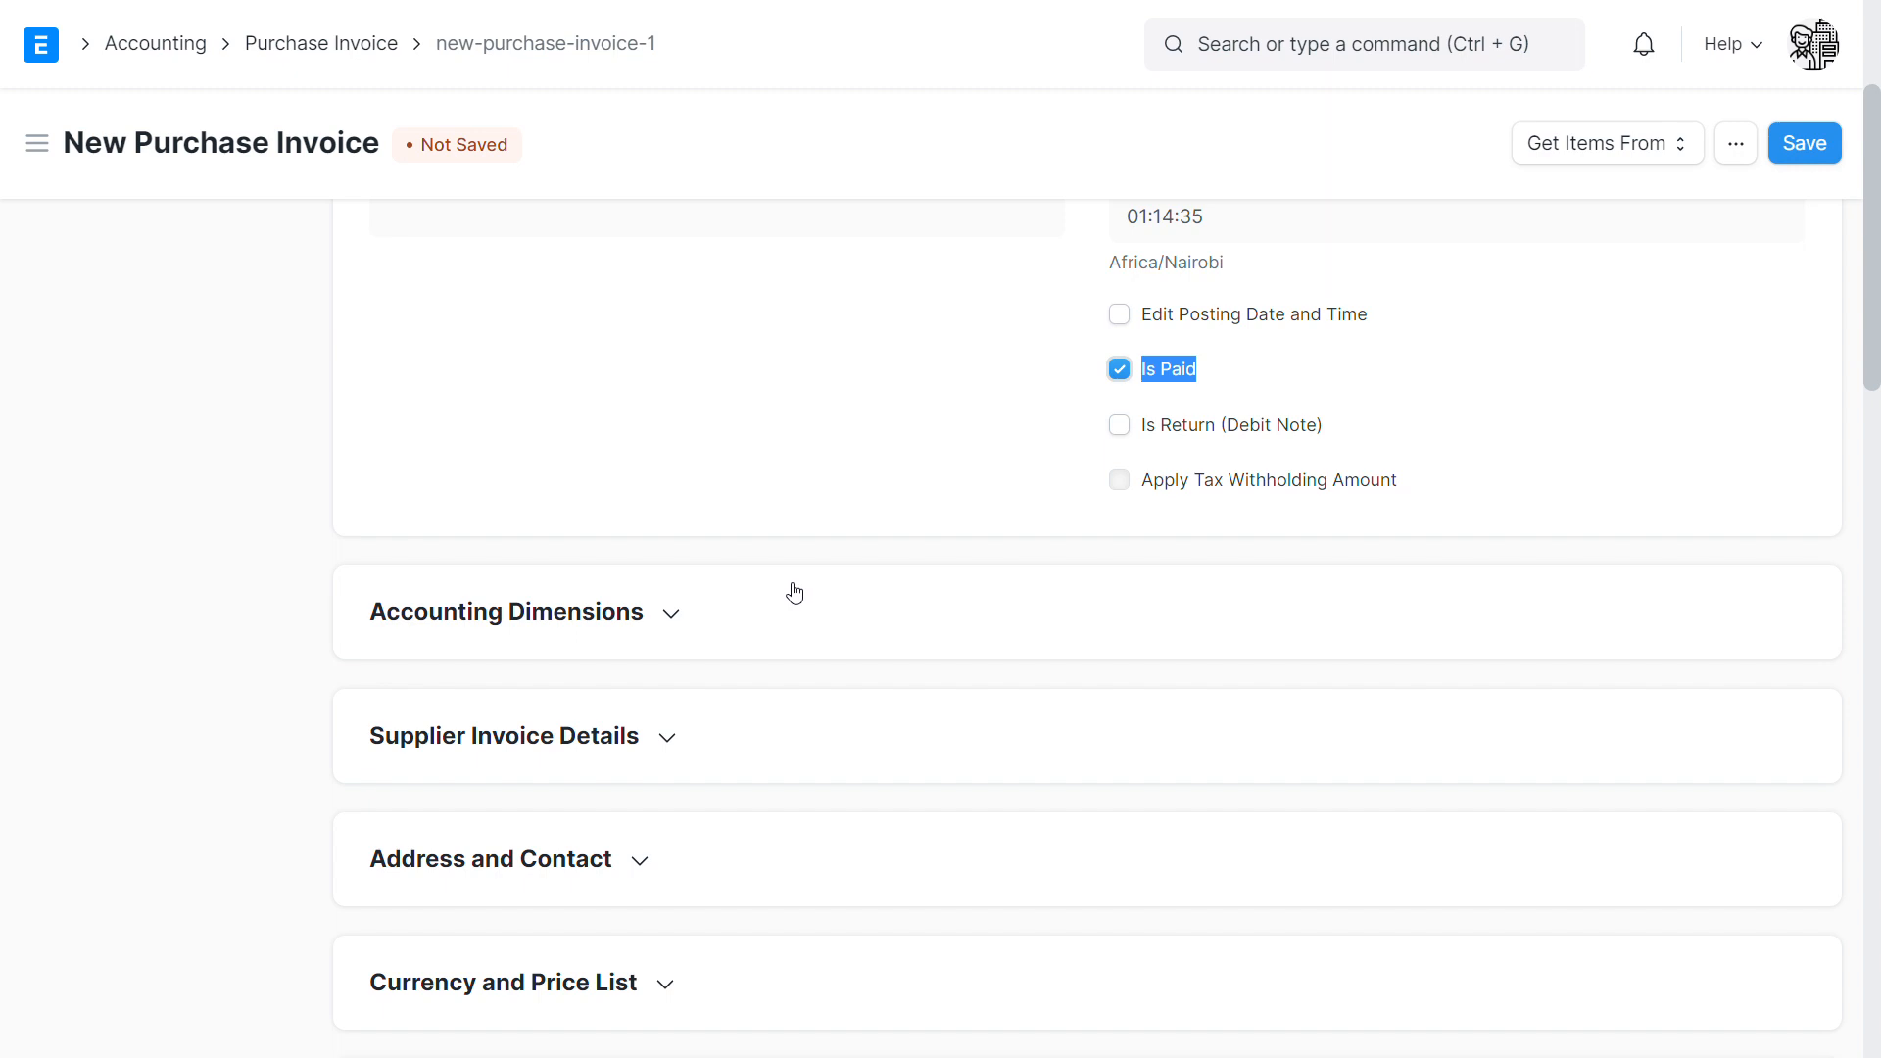
pyautogui.scroll(-1, 680, 501)
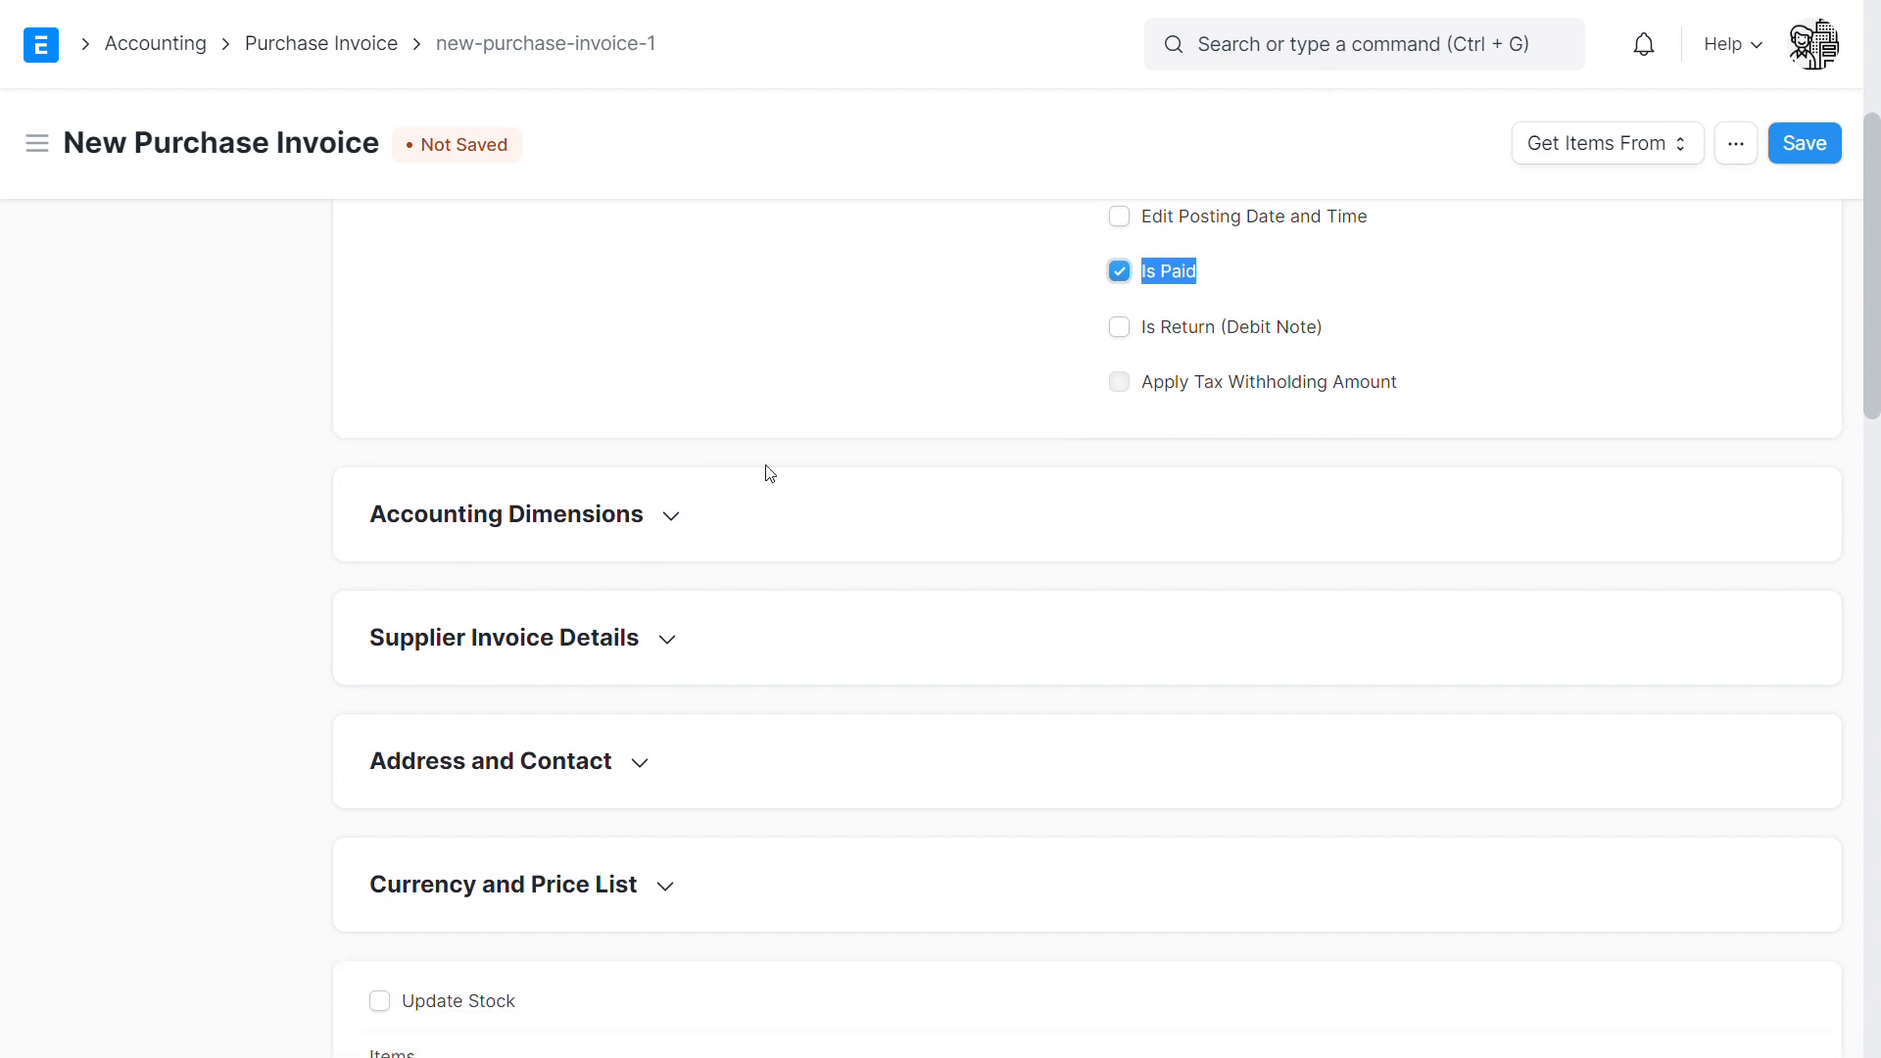
pyautogui.click(441, 517)
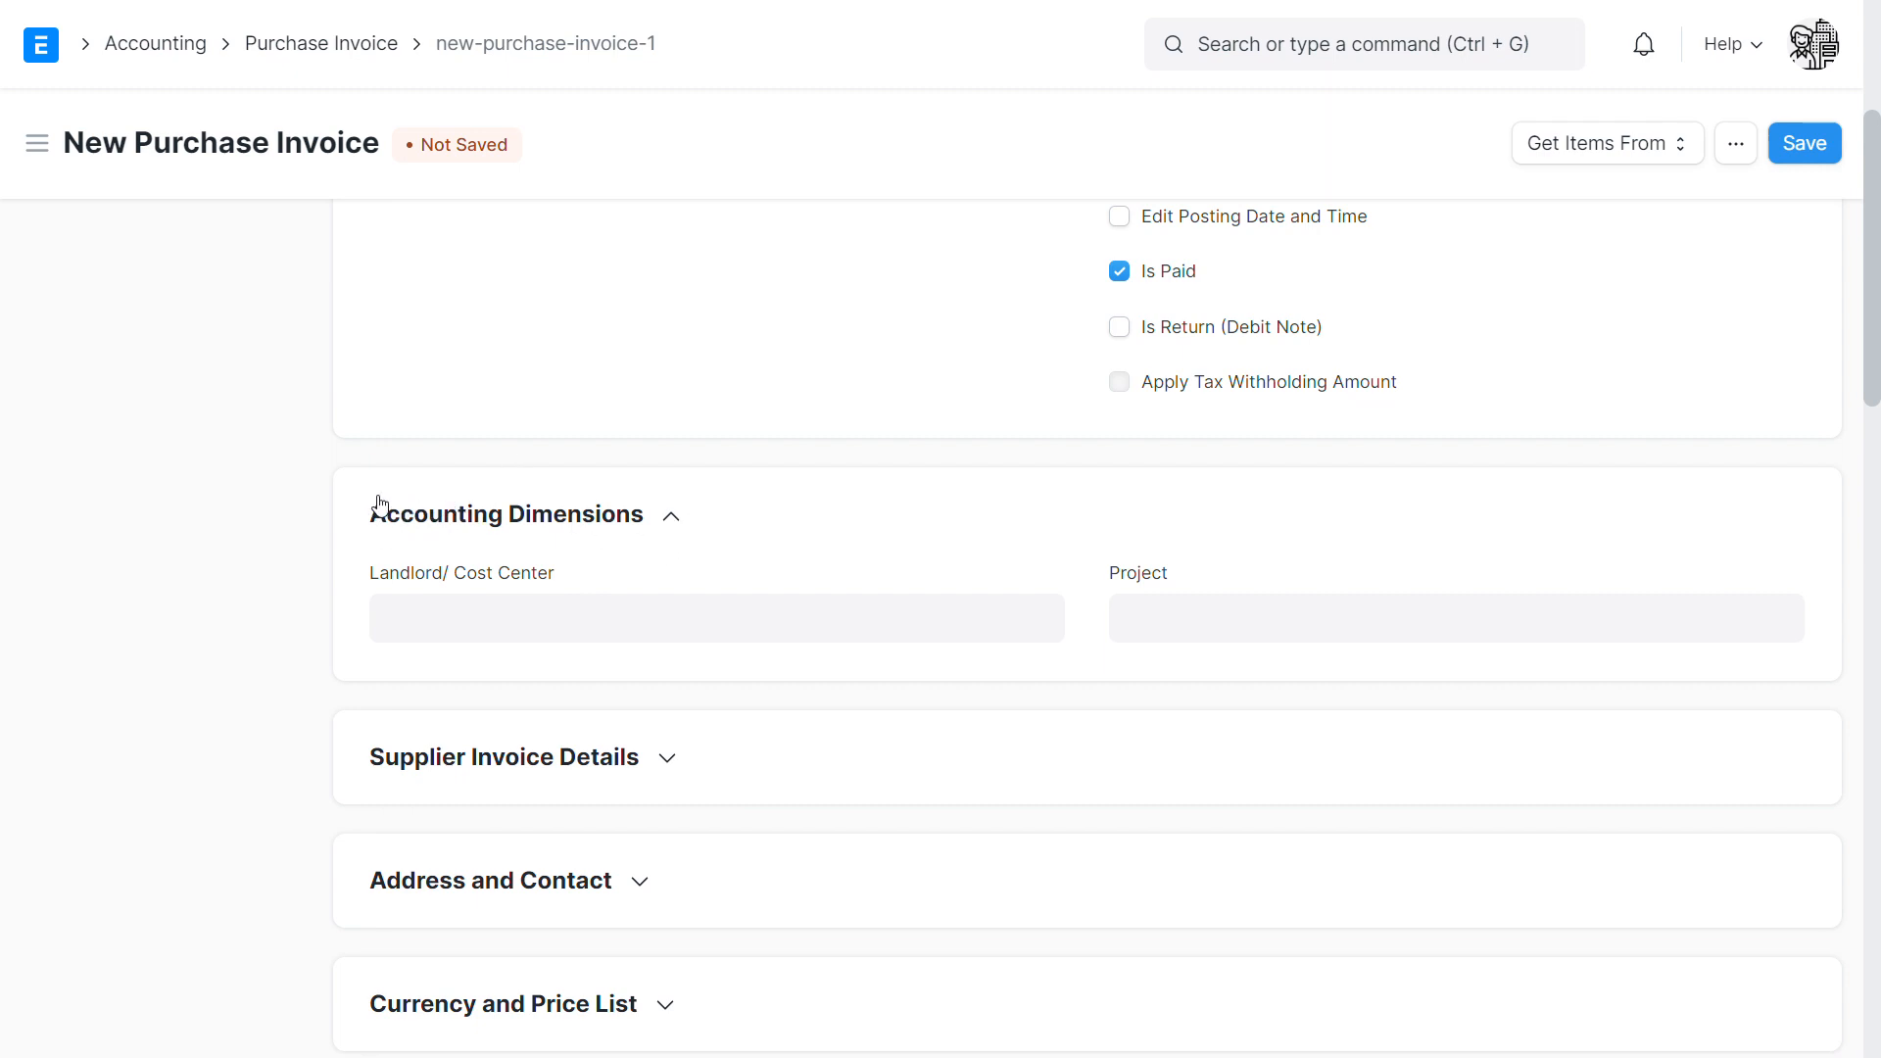
# - Set the Landlord/ Cost Center to L003 - Int. PM Landlord - Int. Apartment - IPM
pyautogui.click(445, 634)
pyautogui.click(430, 624)
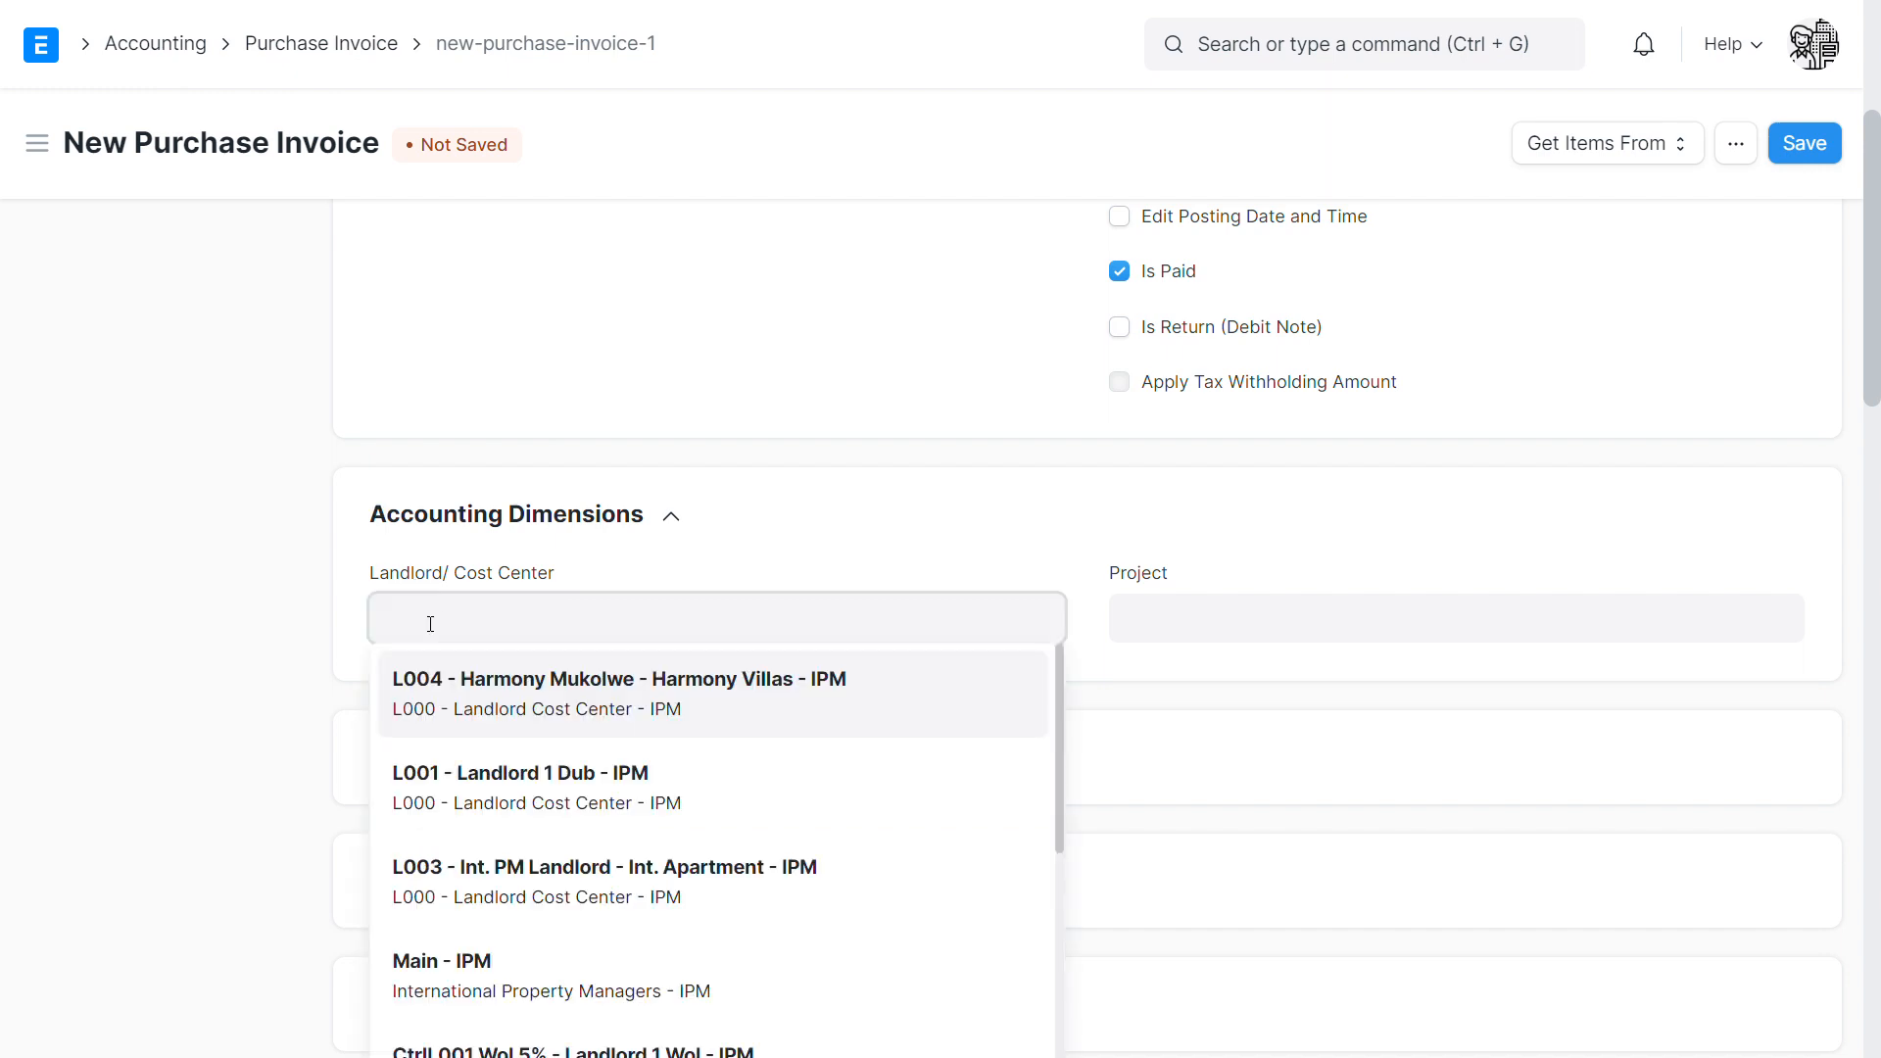
pyautogui.write('int')
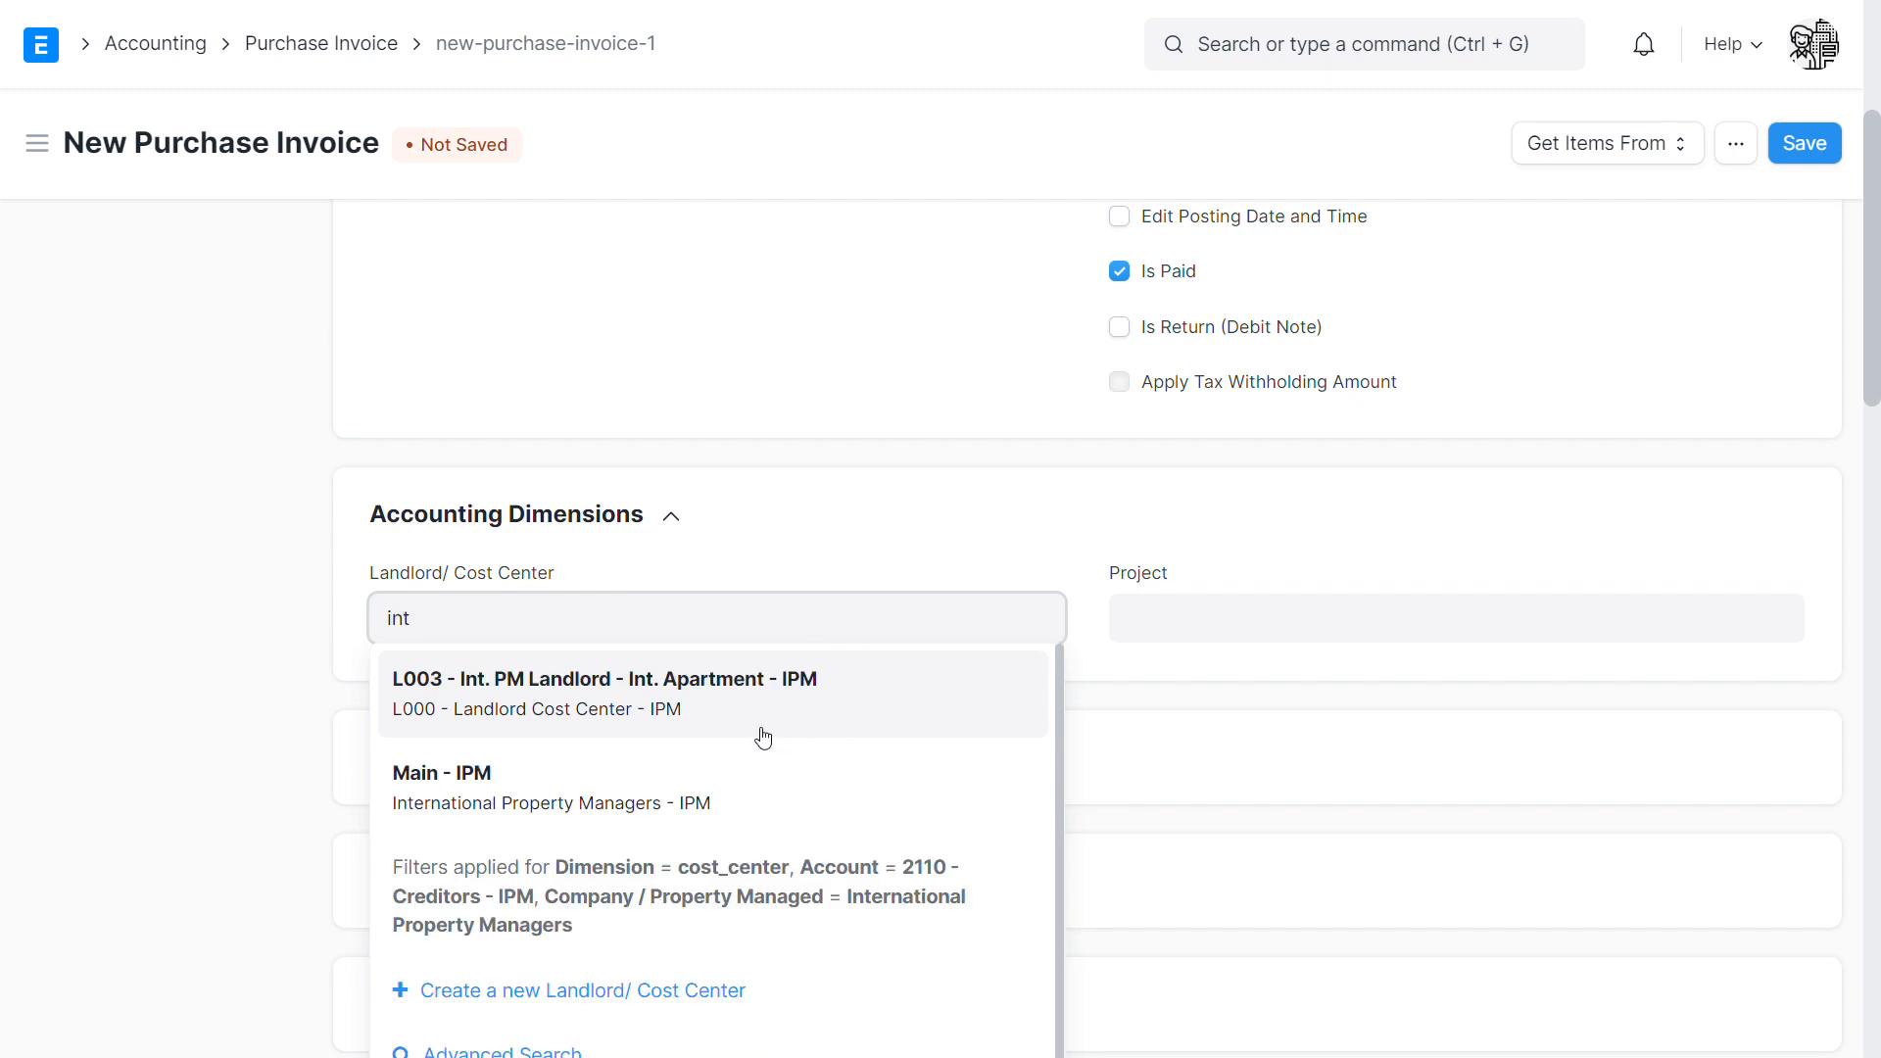
pyautogui.click(696, 712)
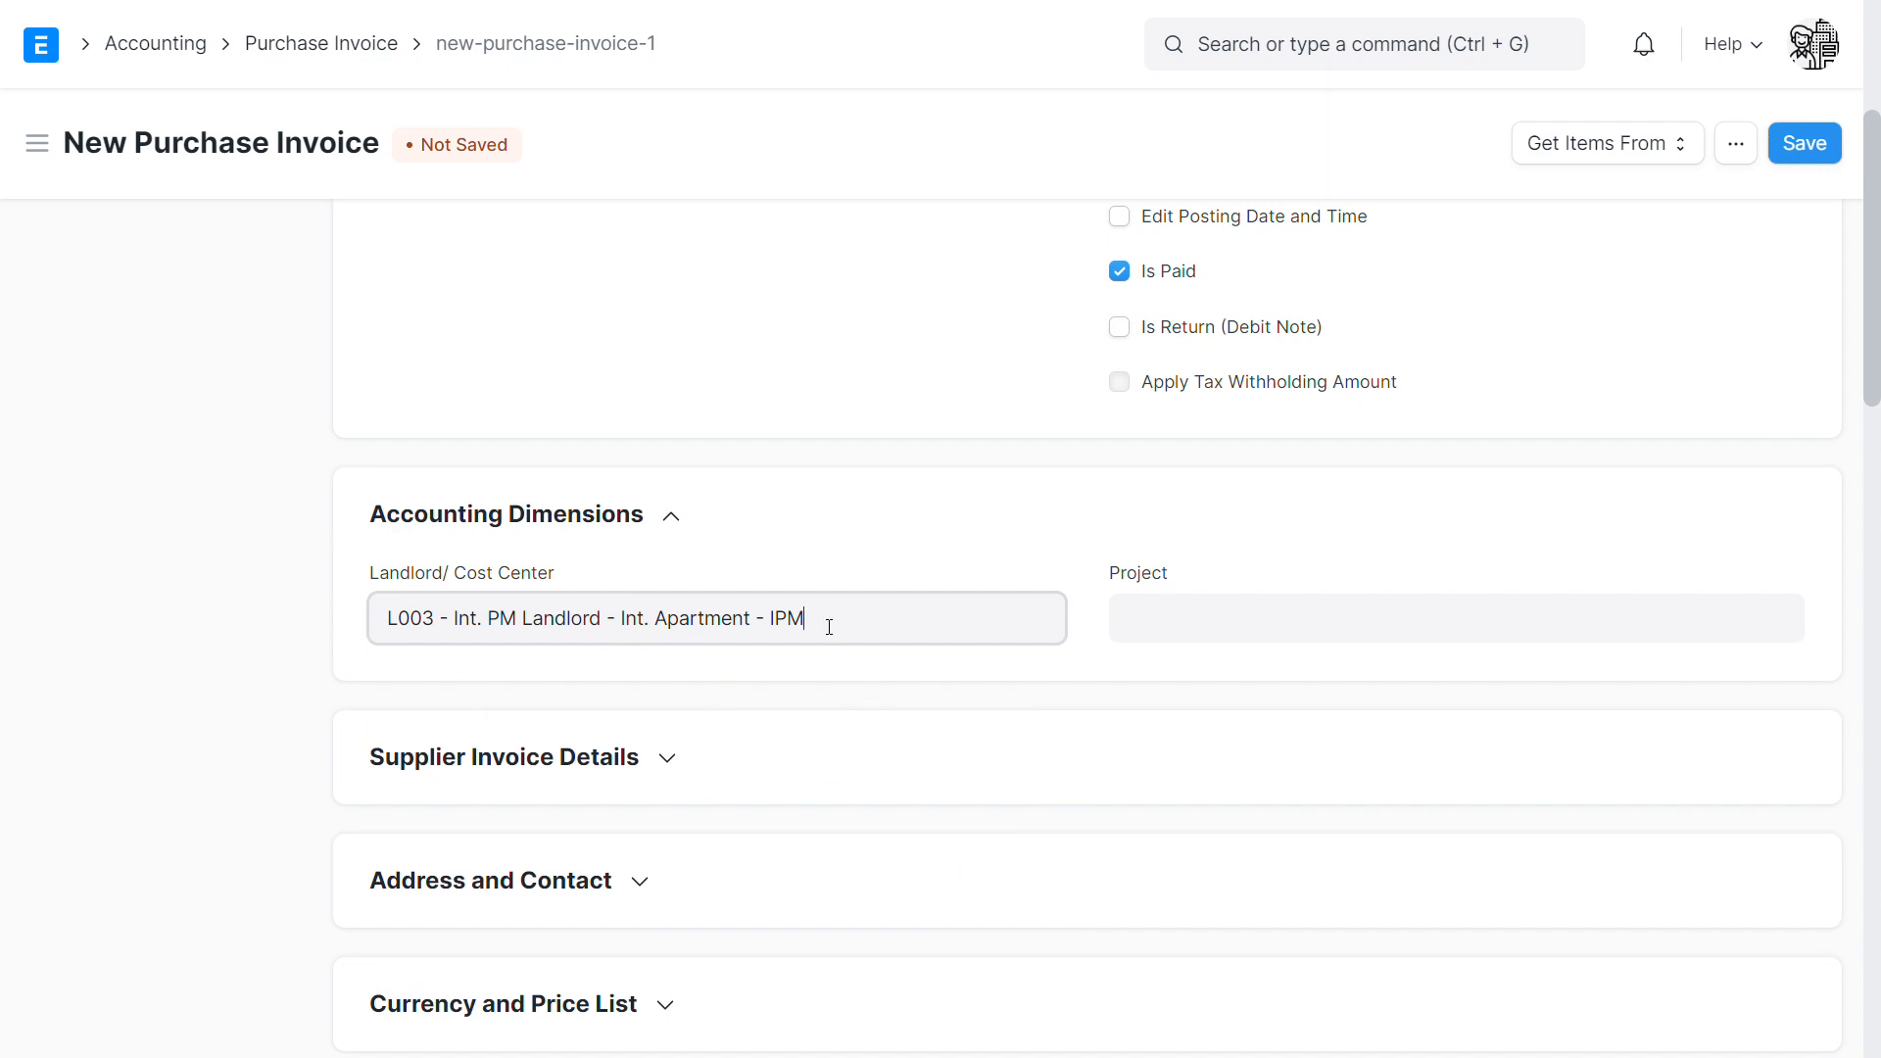
# - Look up the main cost center in Landlord/ Cost Center, then reselect L003 - Int. PM Landlord - Int. Apartment - IPM
pyautogui.moveTo(829, 625); pyautogui.dragTo(370, 621)
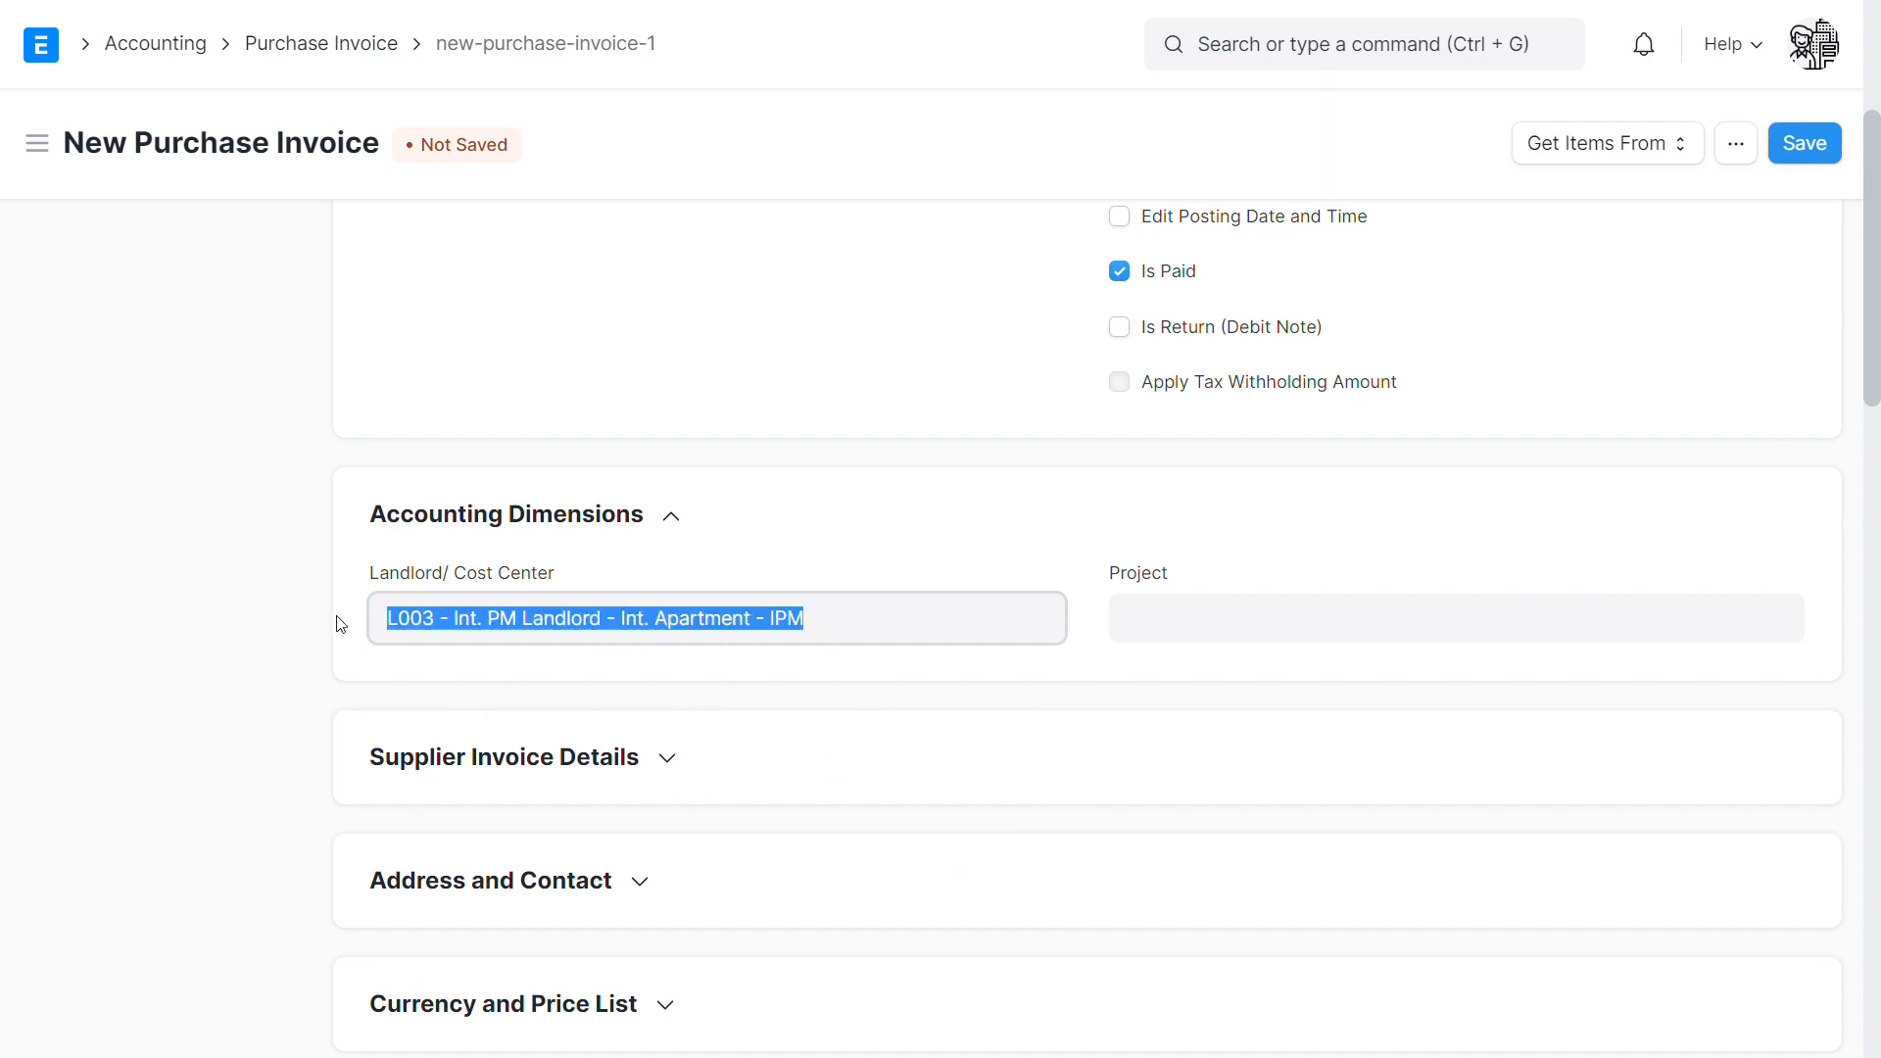
pyautogui.press('BackSpace')
pyautogui.write('main')
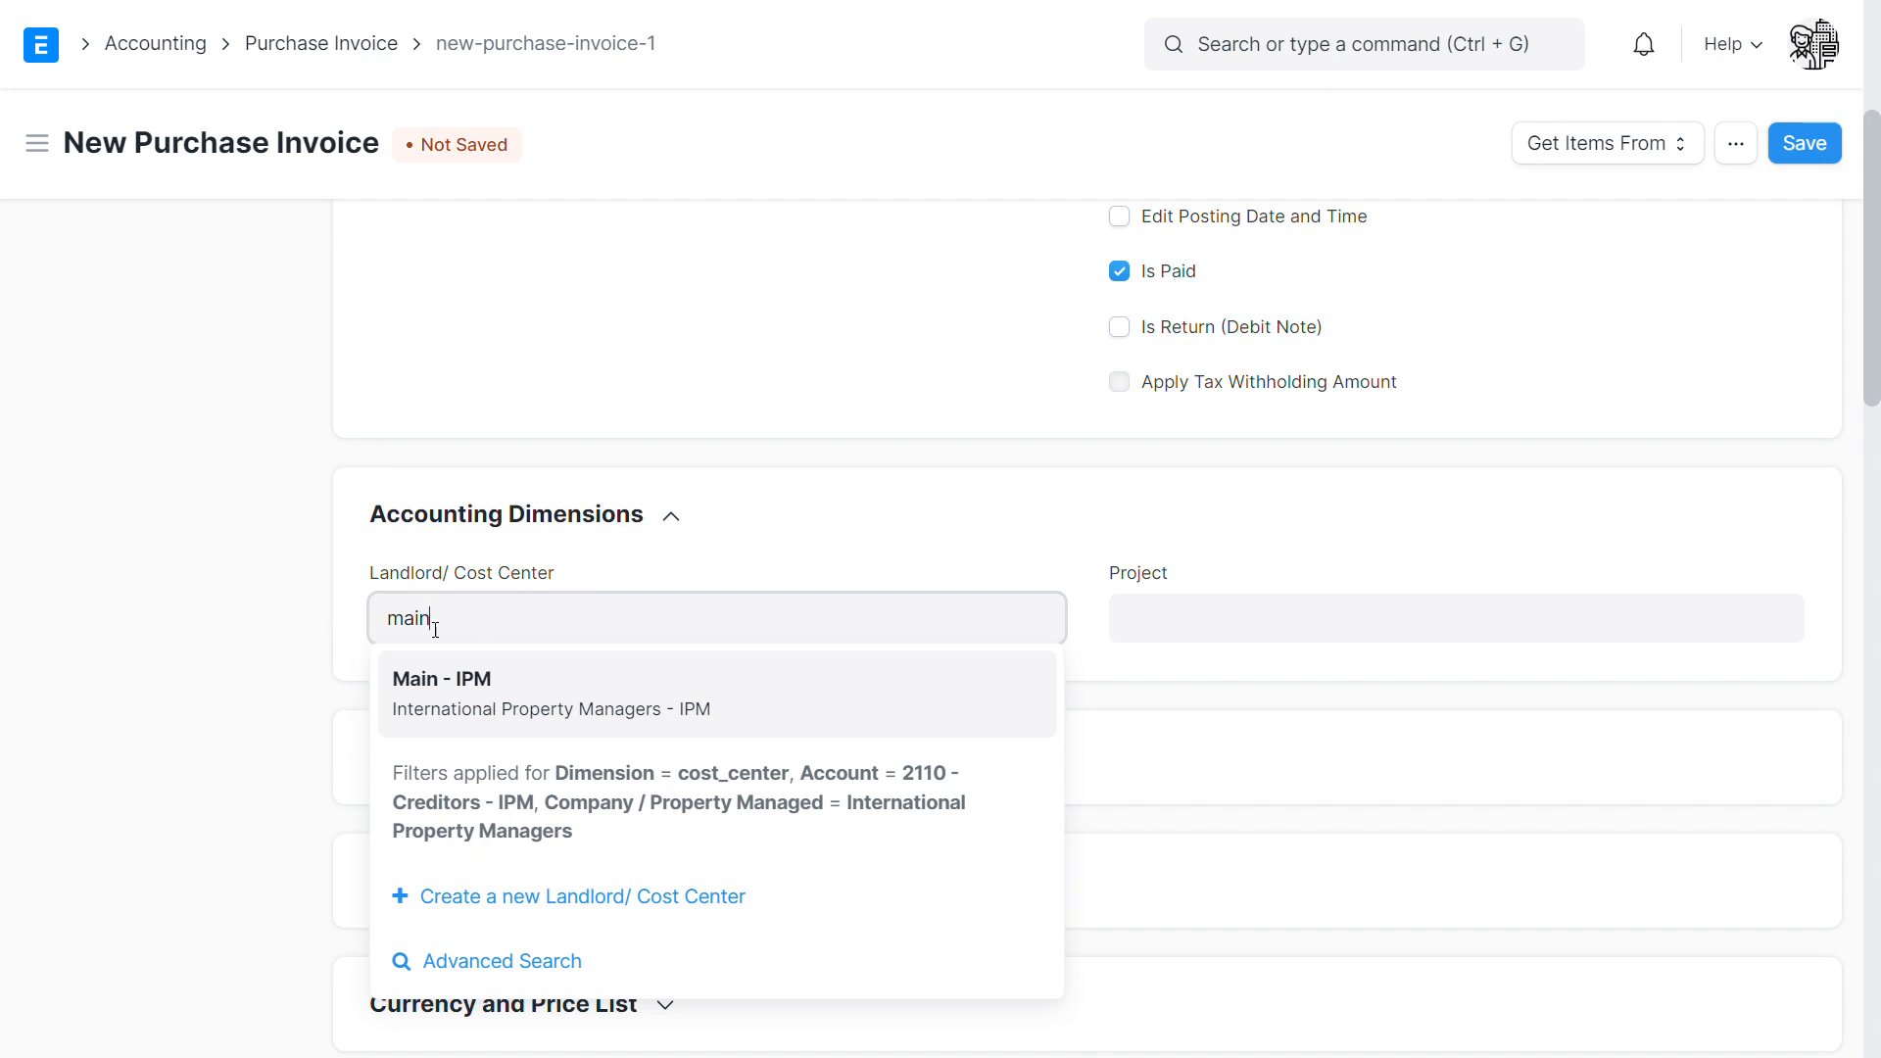
pyautogui.moveTo(435, 628); pyautogui.dragTo(393, 627)
pyautogui.press('BackSpace')
pyautogui.click(482, 879)
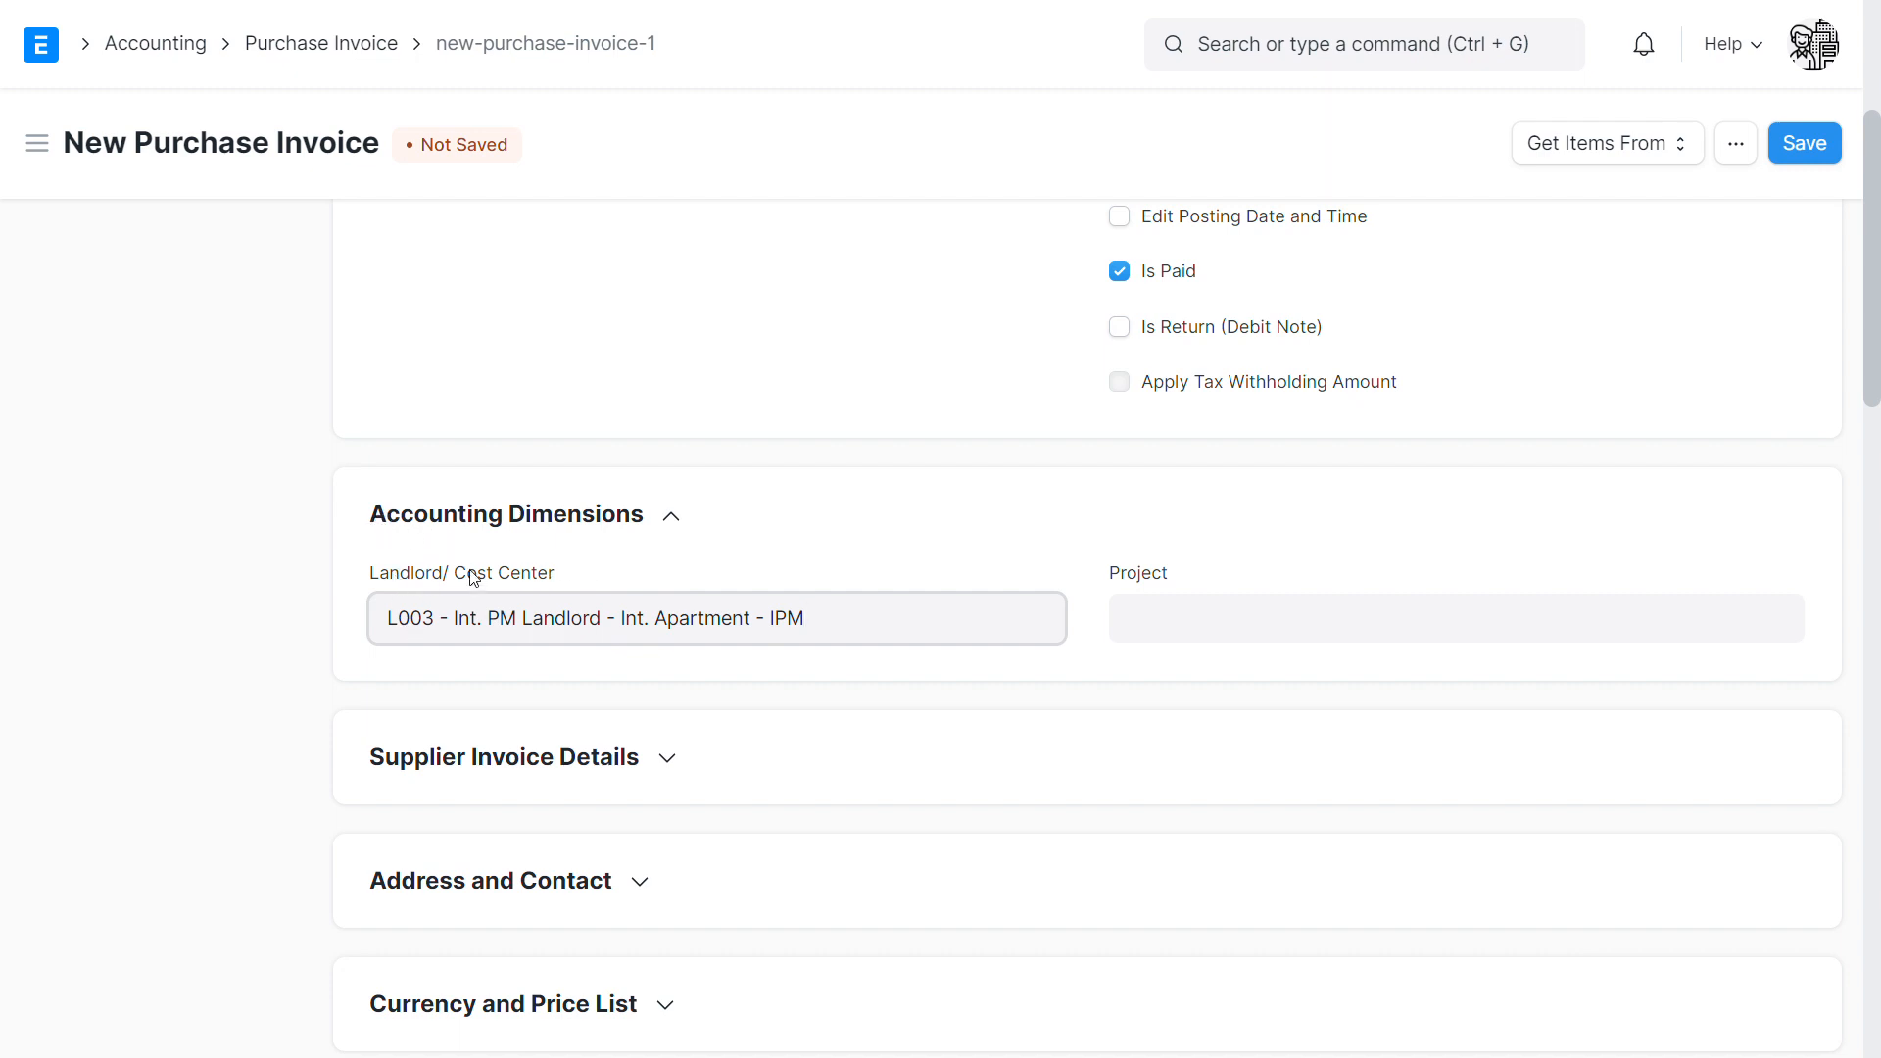
# - Choose AAL - Lift Maintenance as the item in the first row of the Items table
pyautogui.scroll(-1, 784, 556)
pyautogui.scroll(-7, 825, 556)
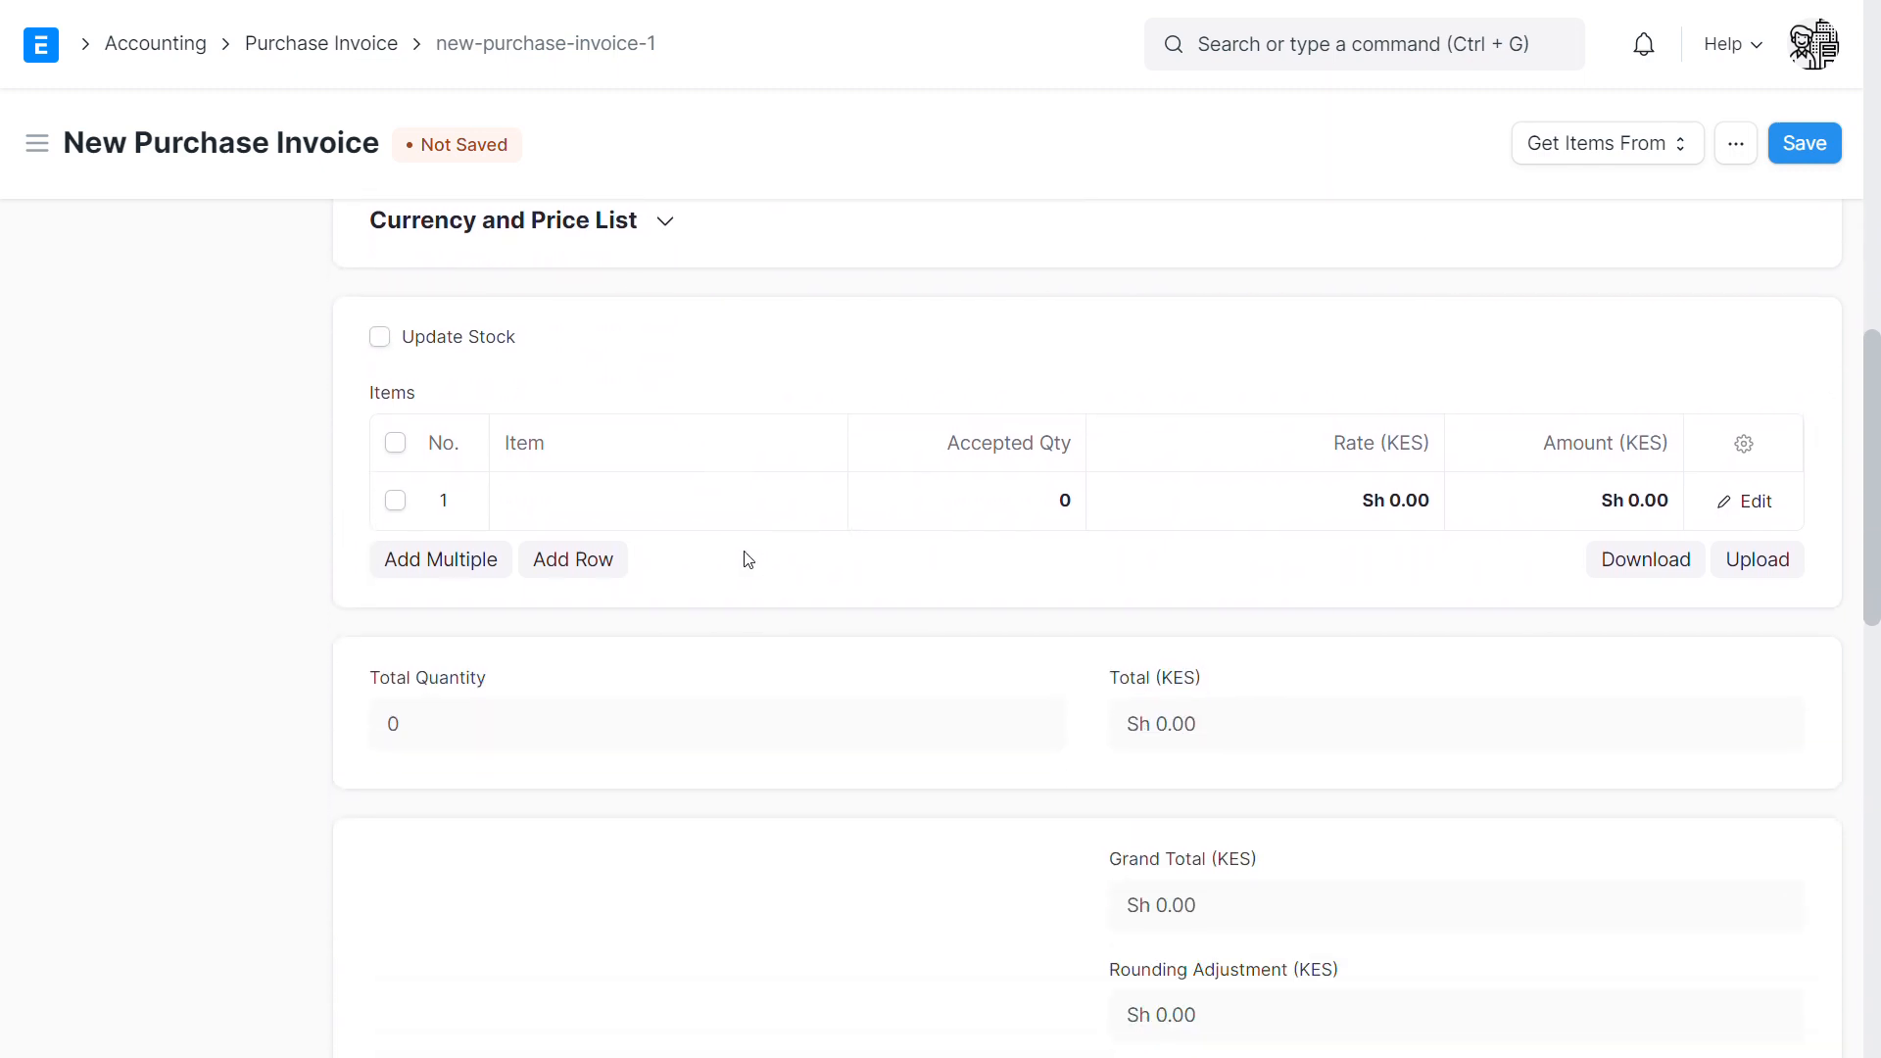
pyautogui.click(572, 514)
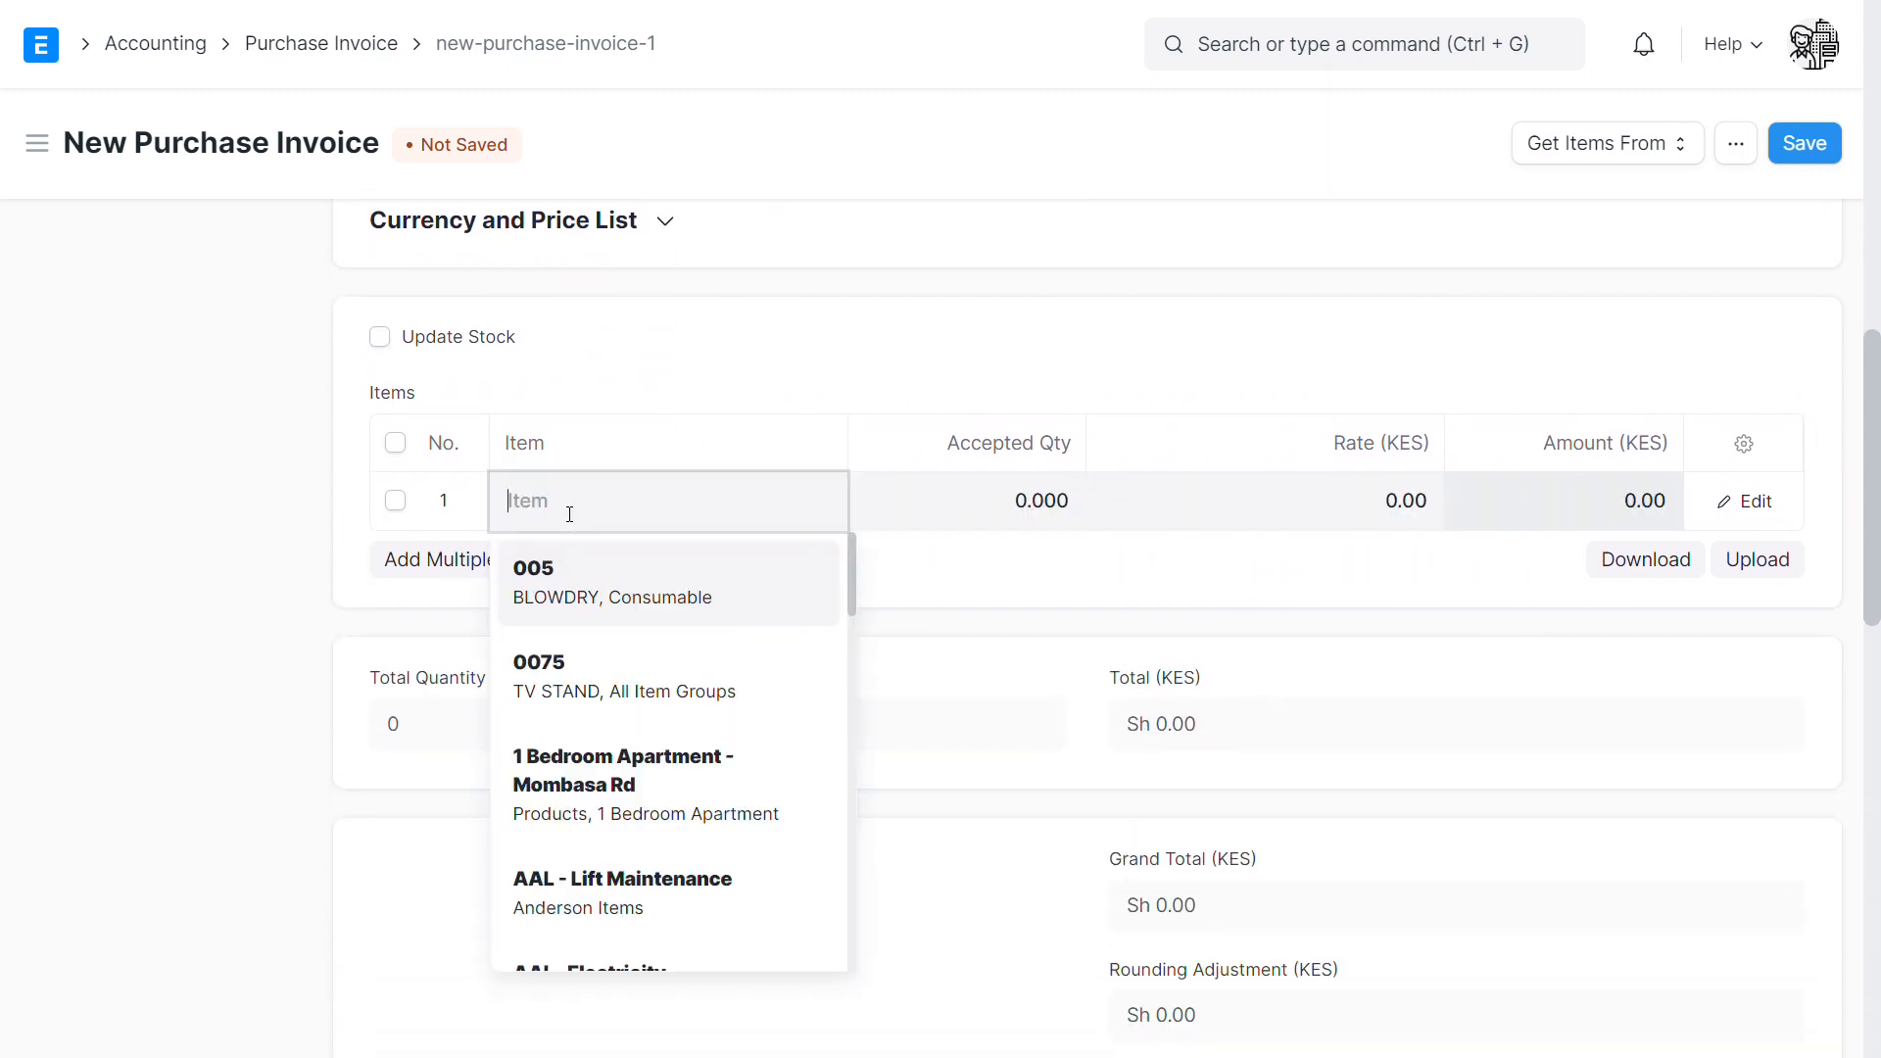
pyautogui.click(610, 885)
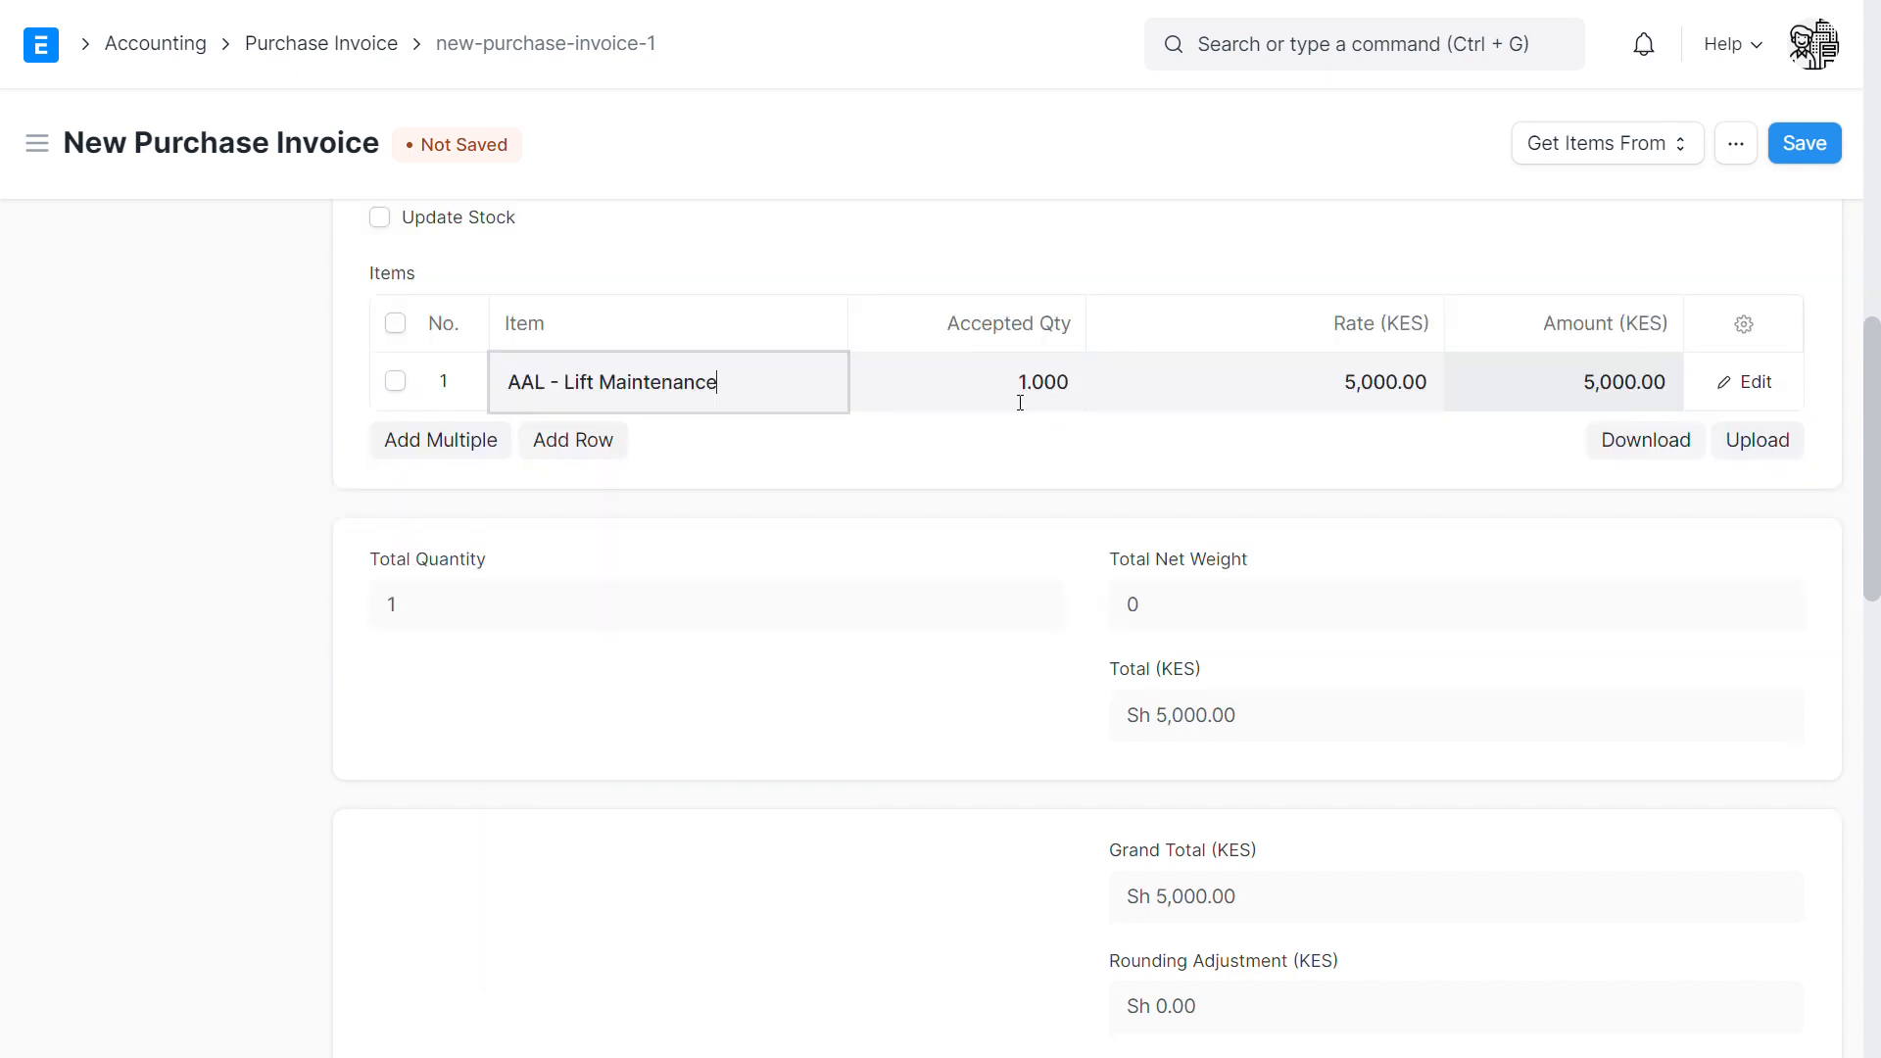
# - Set the rate of the AAL - Lift Maintenance item row to 20,000 KES
pyautogui.scroll(3, 1209, 420)
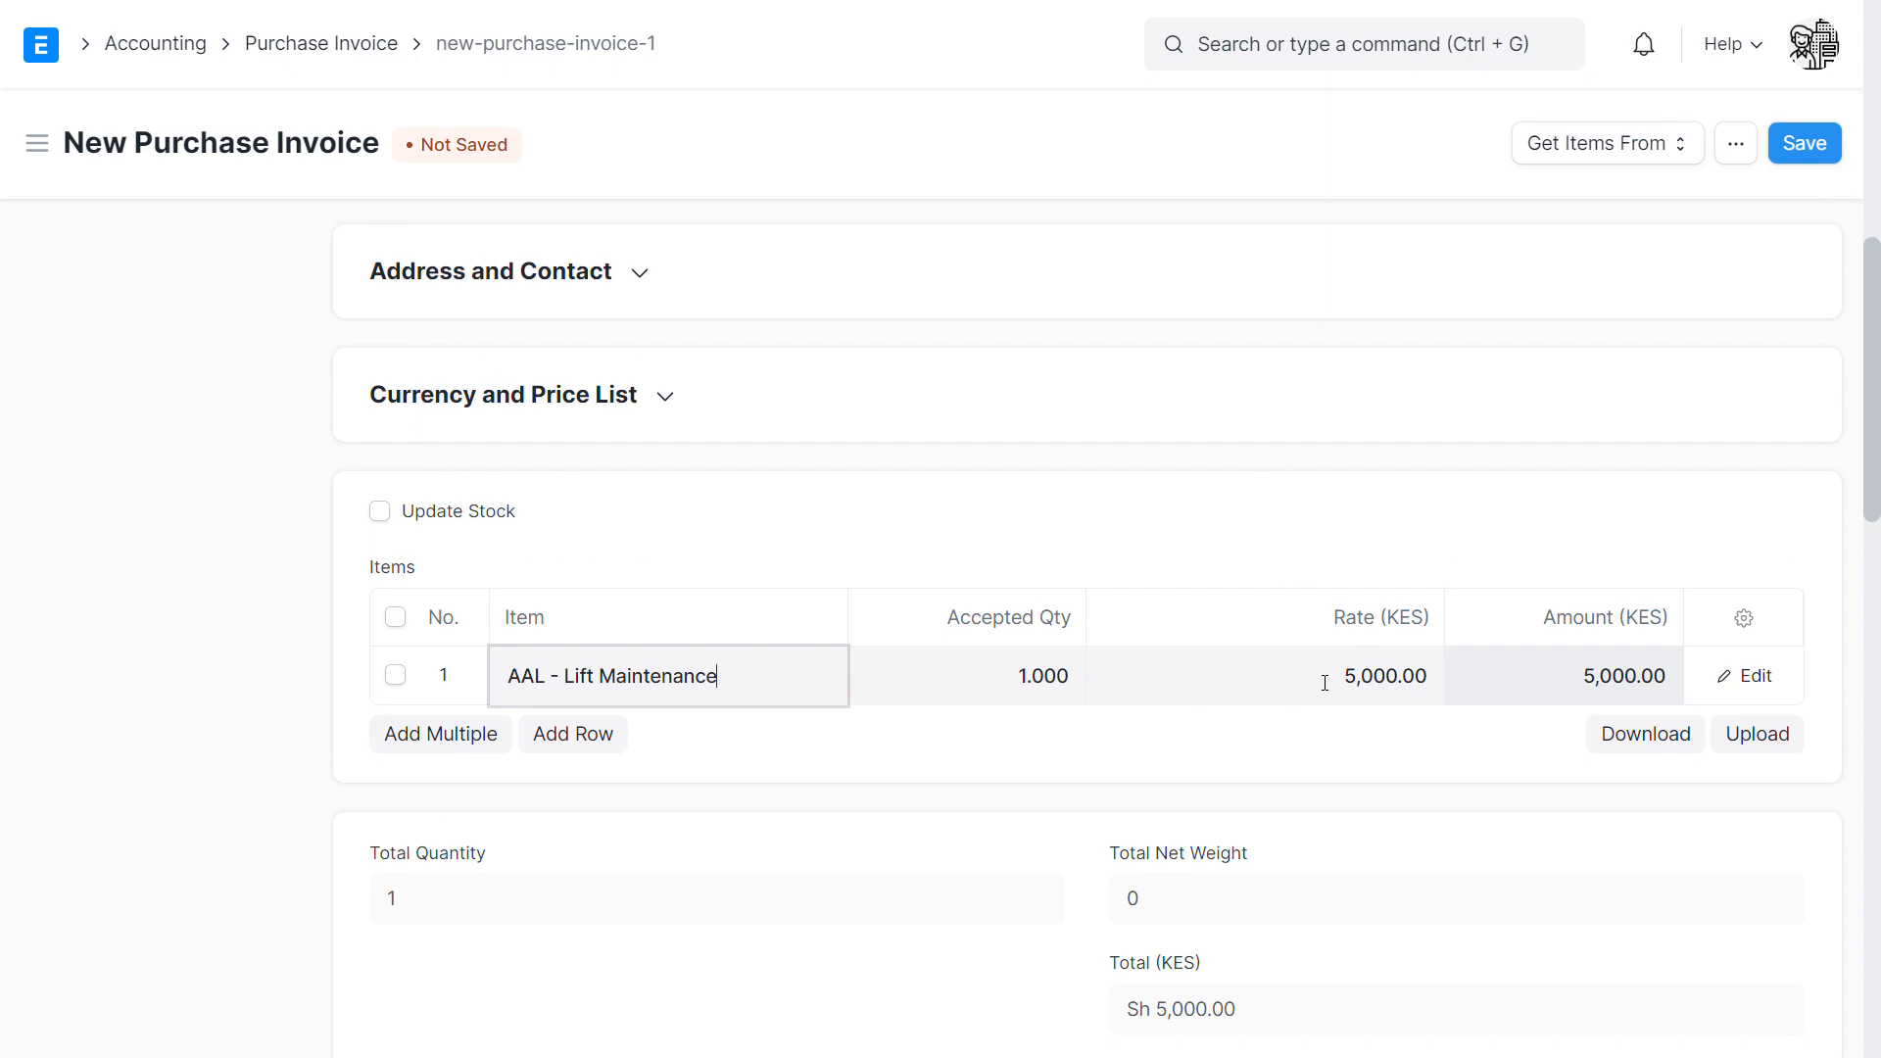
pyautogui.click(1324, 683)
pyautogui.write('2')
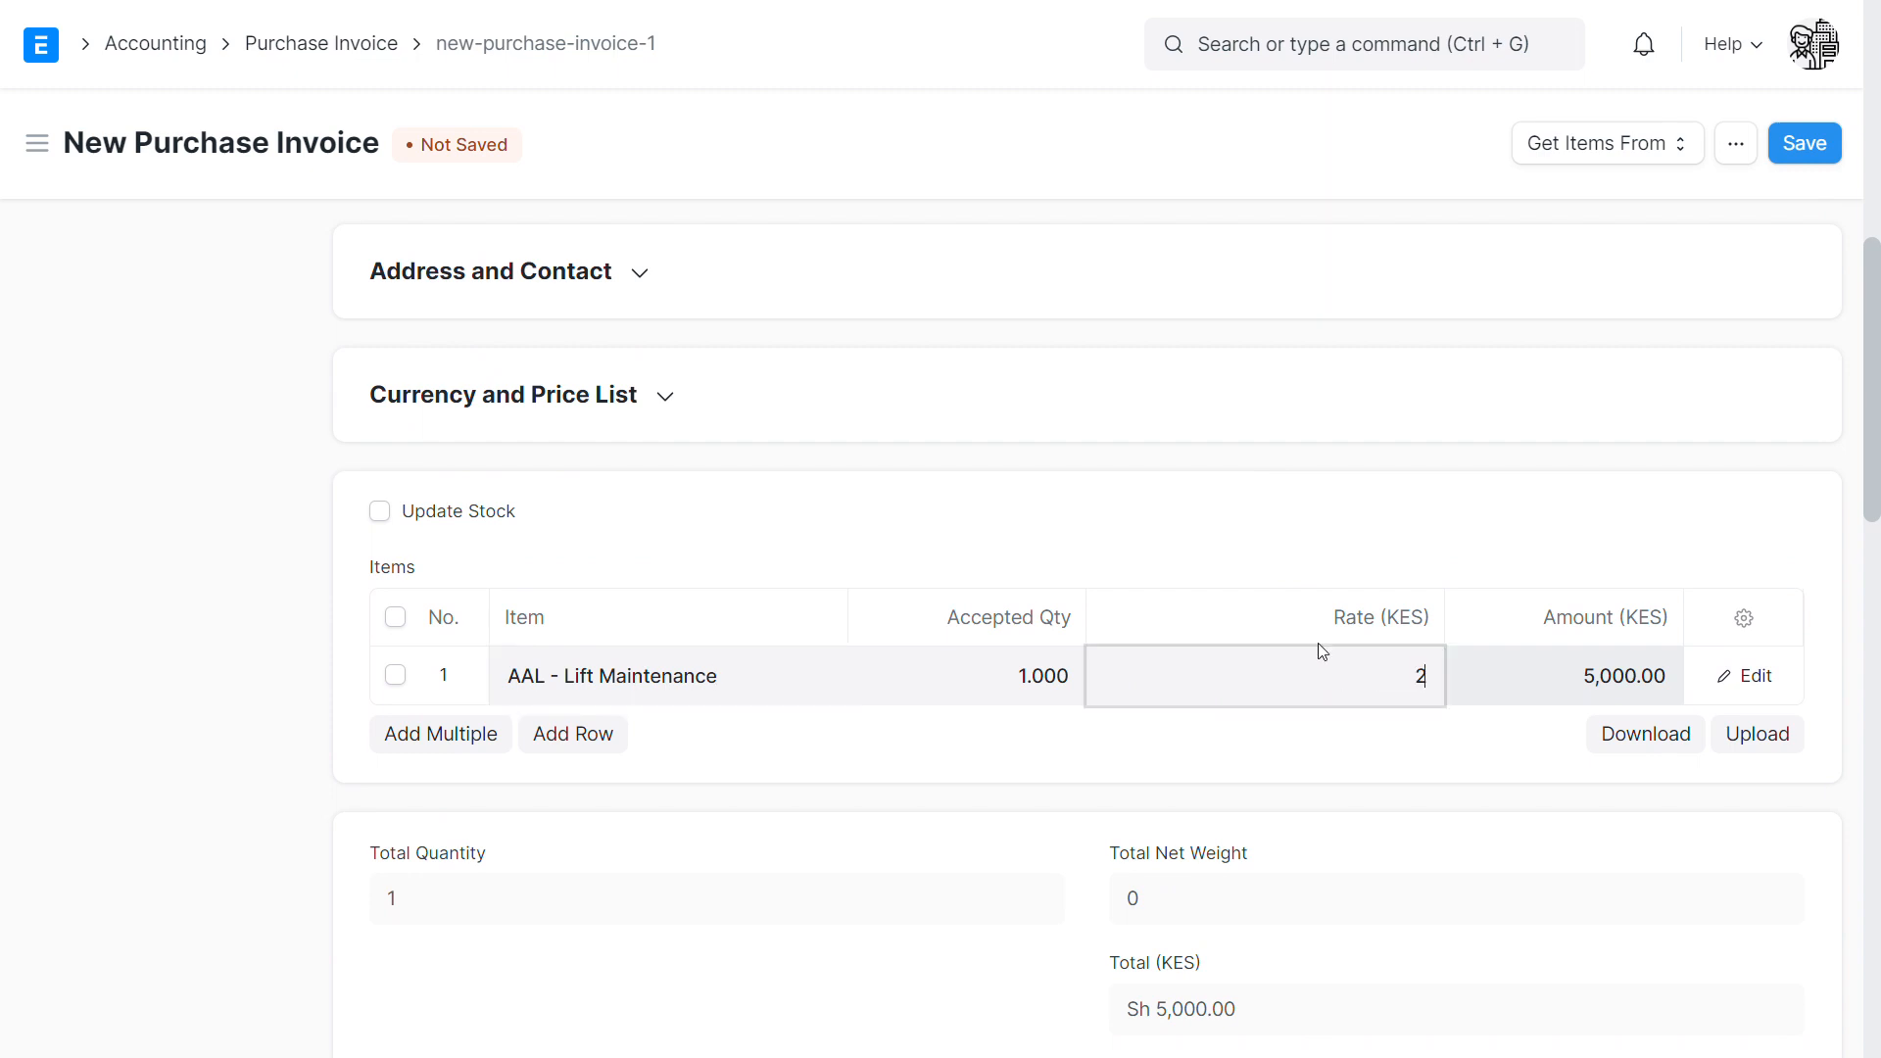
pyautogui.write('0,000000')
pyautogui.click(1336, 763)
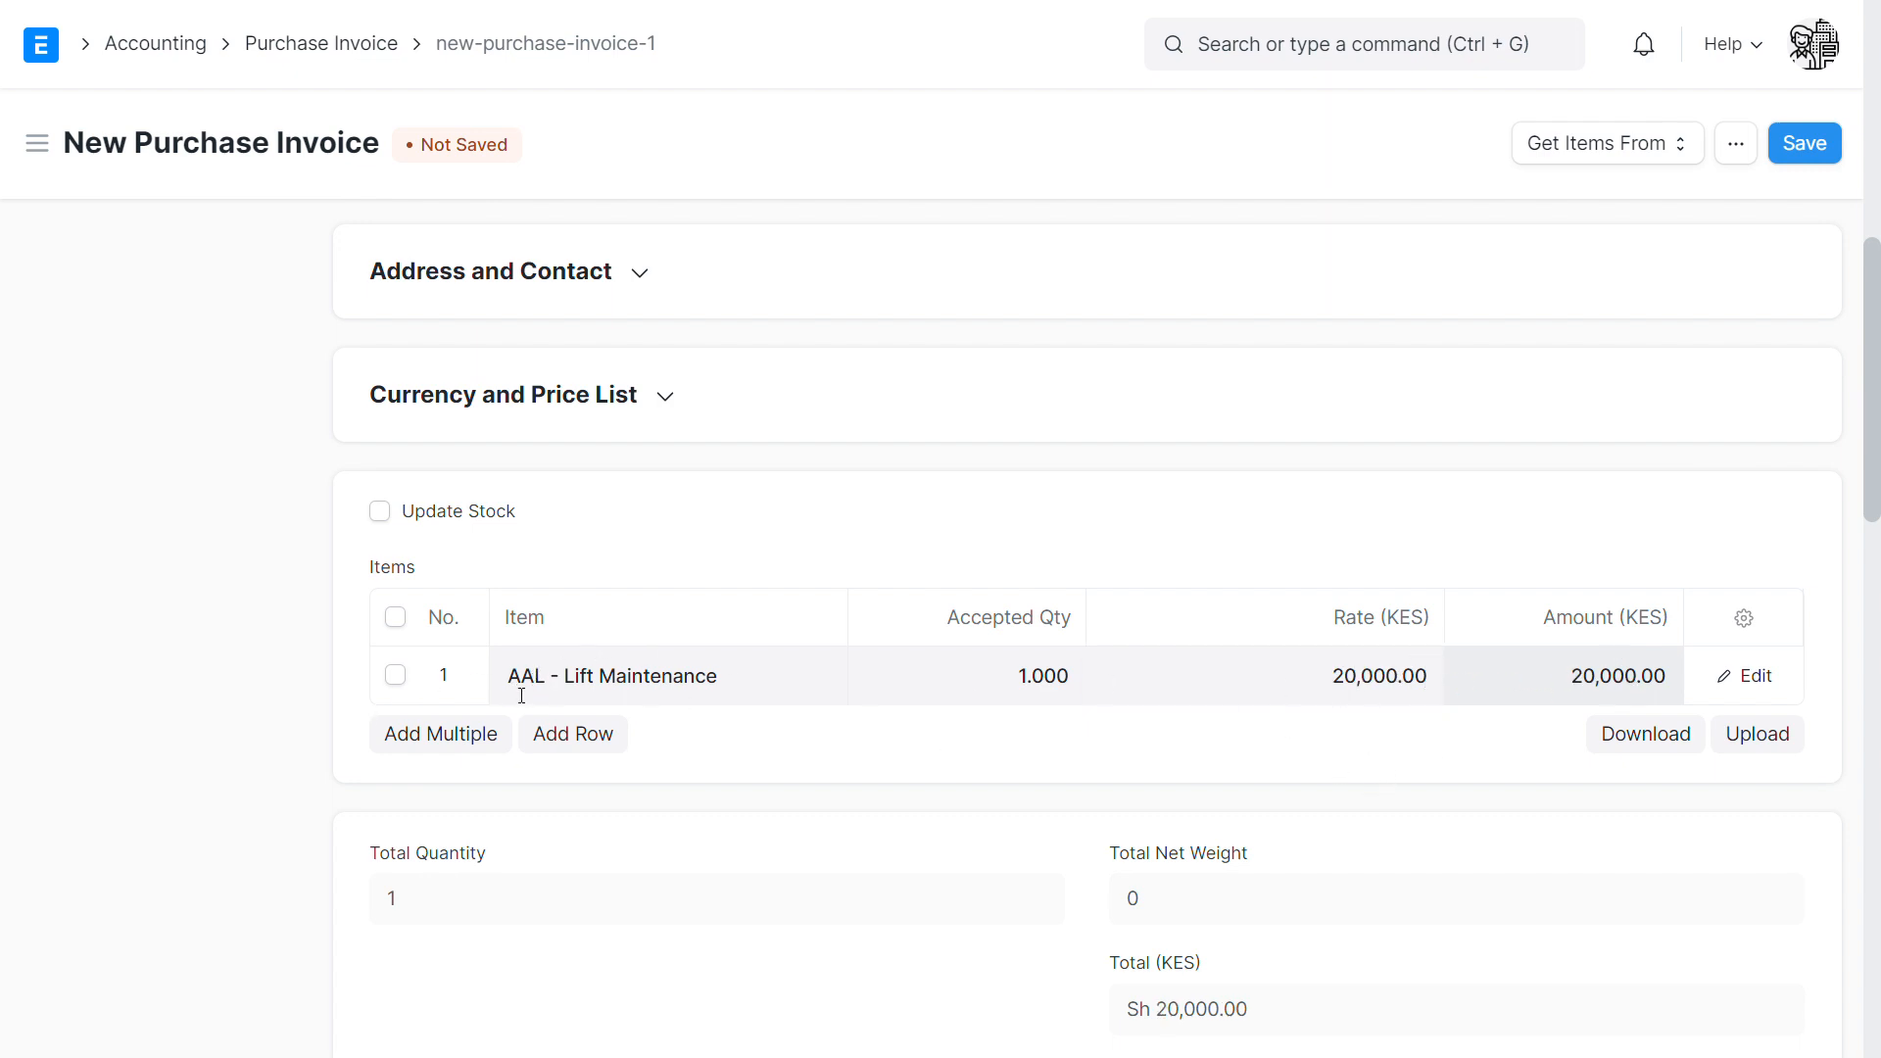
# - In the lift maintenance row's details, set the Landlord/ Cost Center to L003 - Int. PM Landlord - Int. Apartment - IPM and close the row
pyautogui.click(1758, 676)
pyautogui.scroll(-5, 819, 845)
pyautogui.scroll(-12, 819, 845)
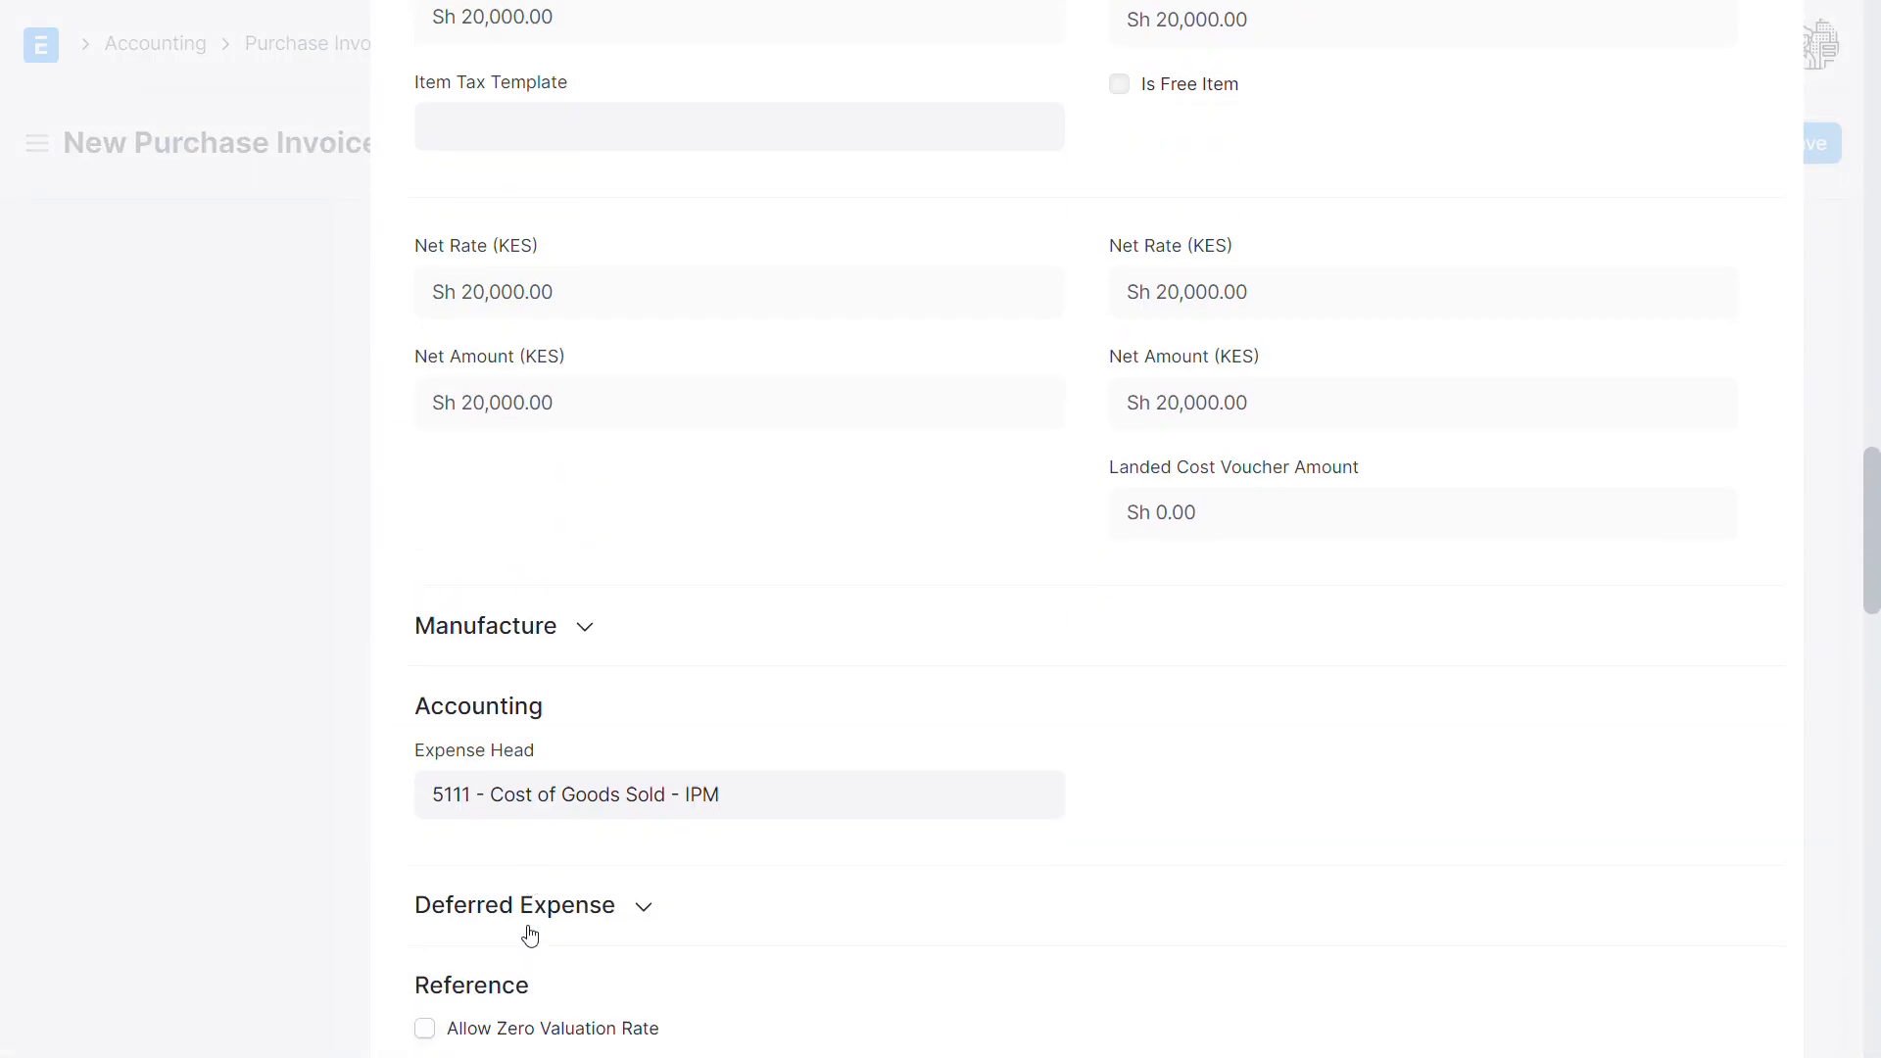
pyautogui.click(554, 891)
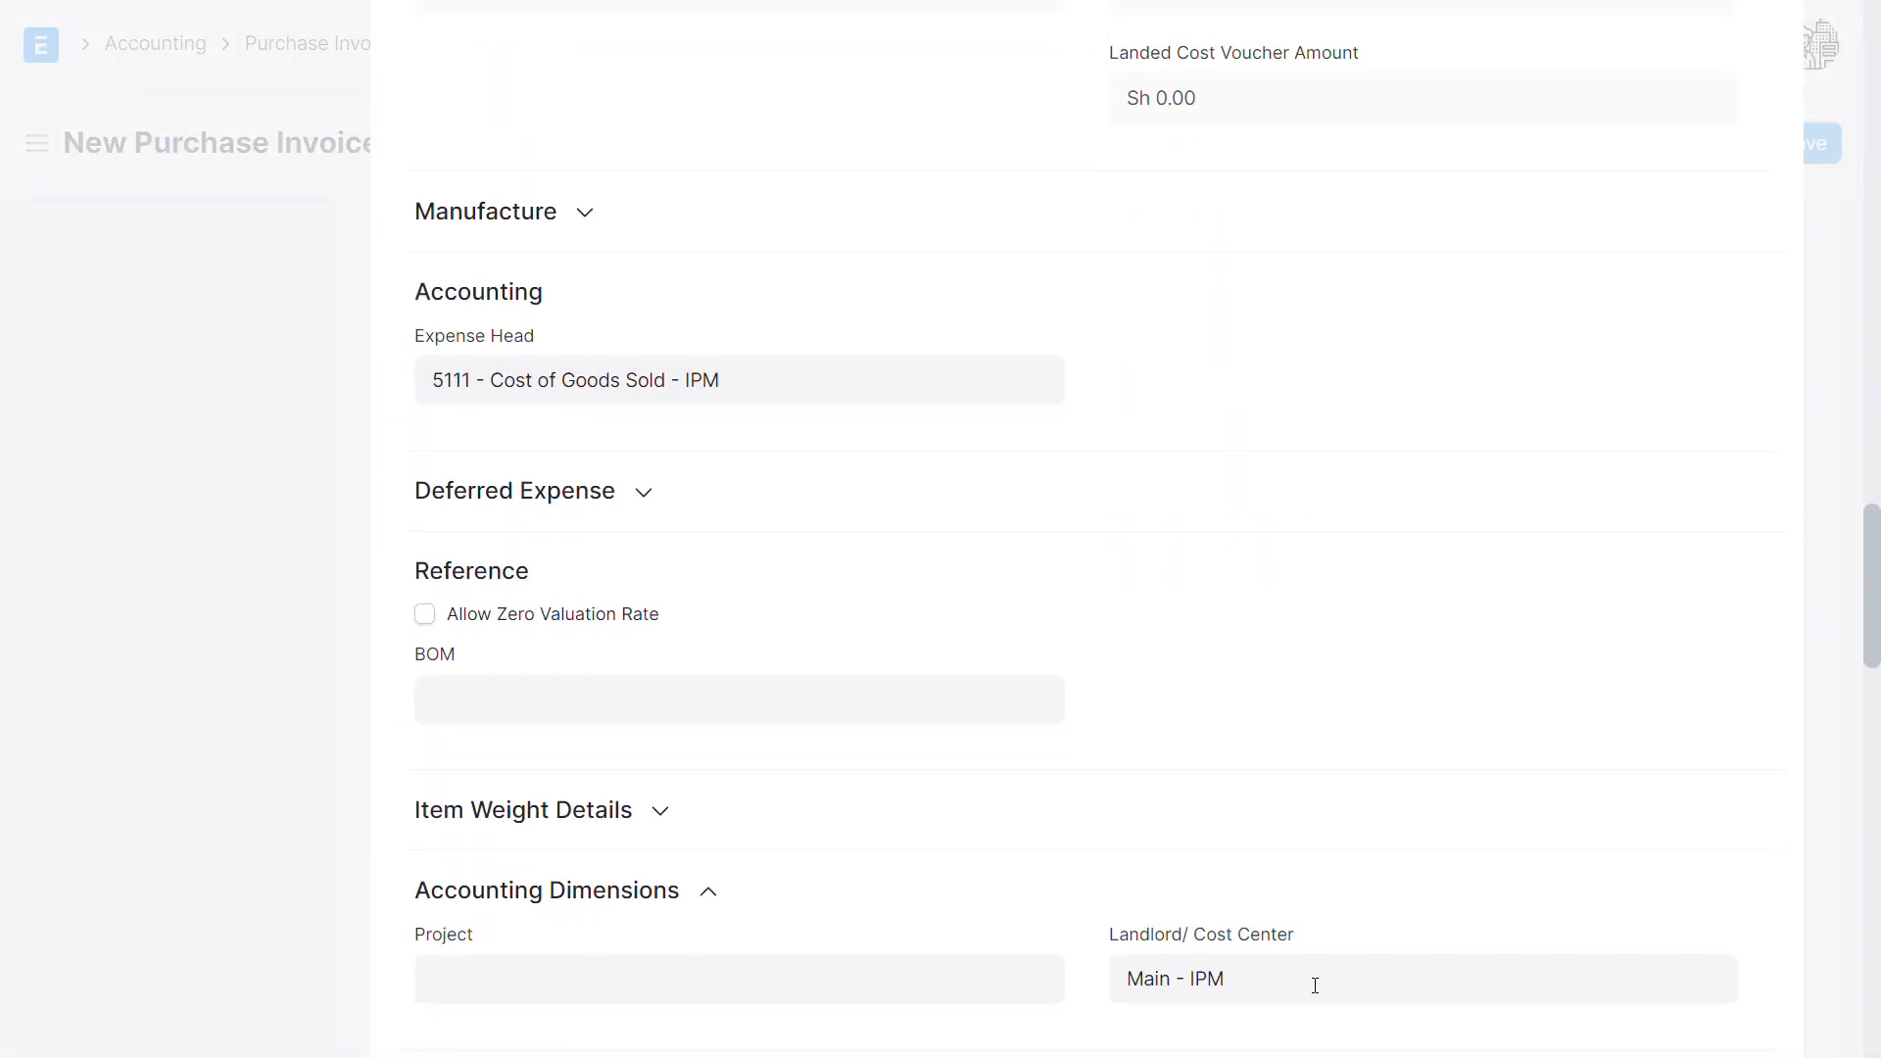
pyautogui.click(1313, 980)
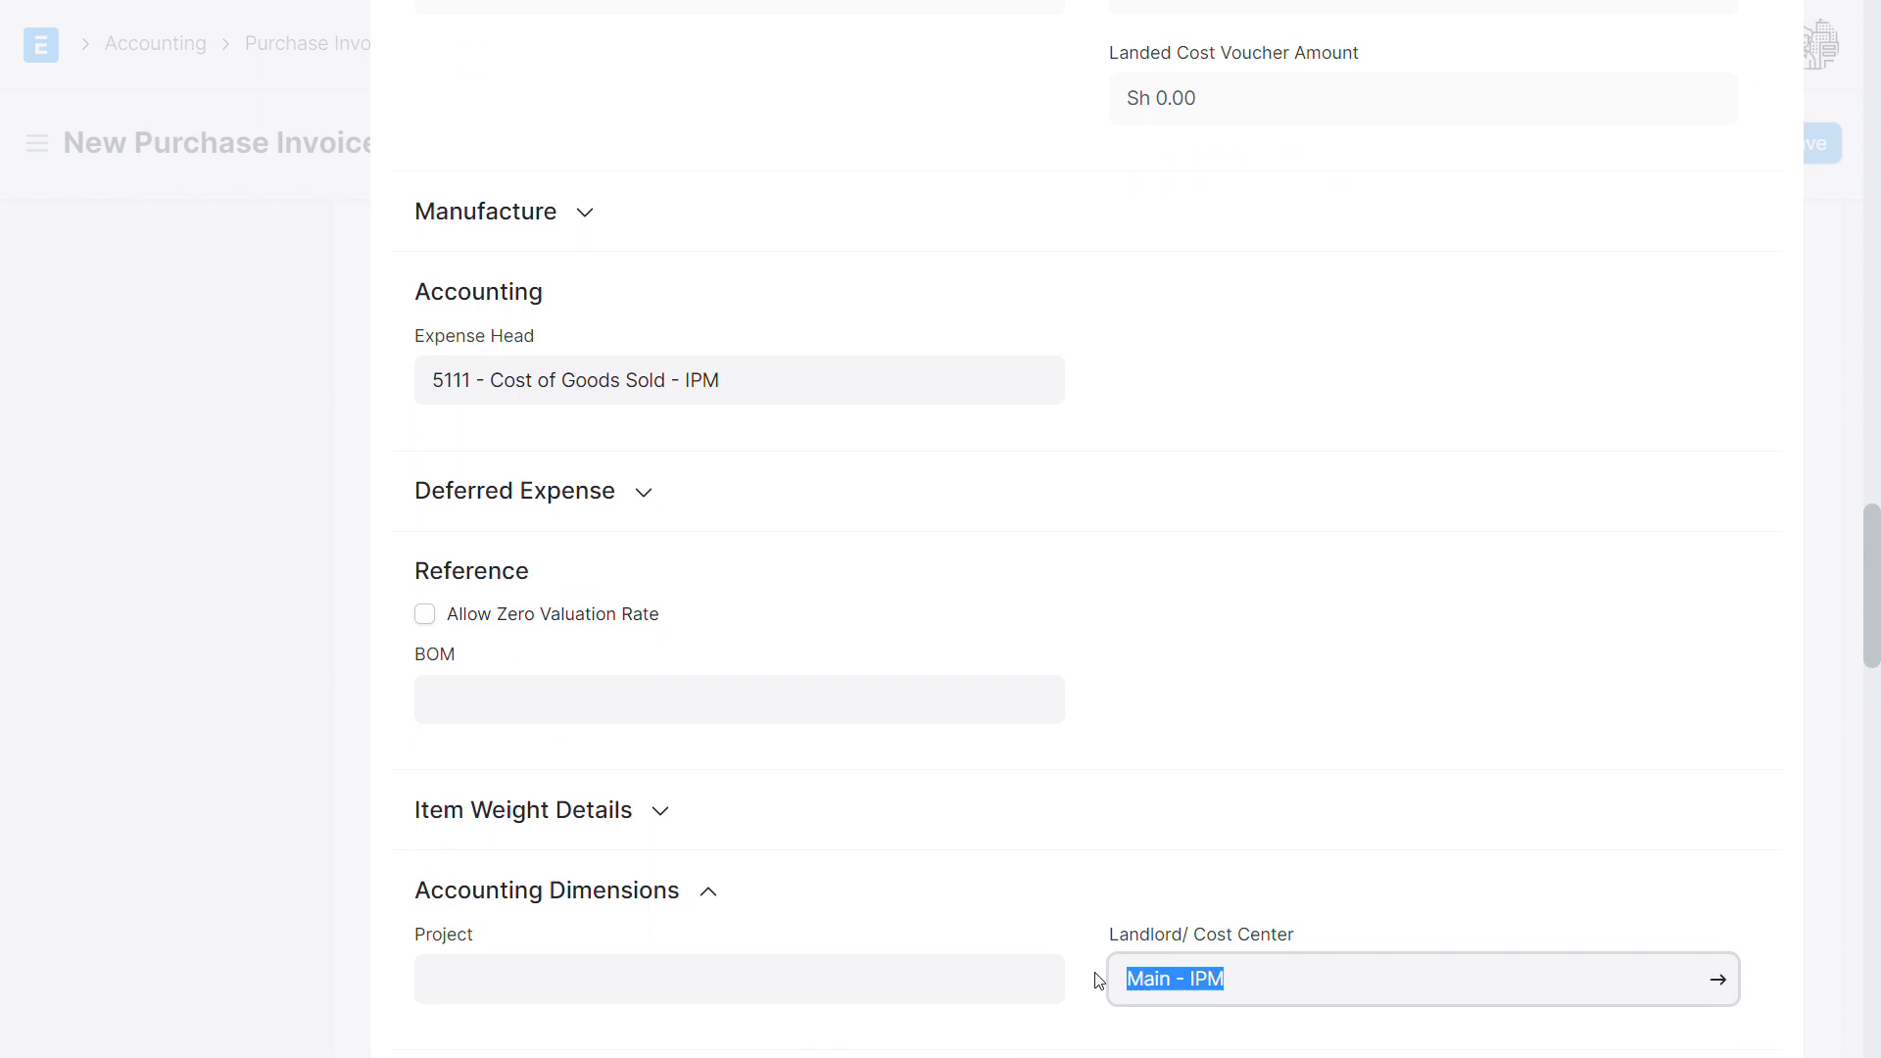
pyautogui.write('lan')
pyautogui.scroll(-2, 1366, 835)
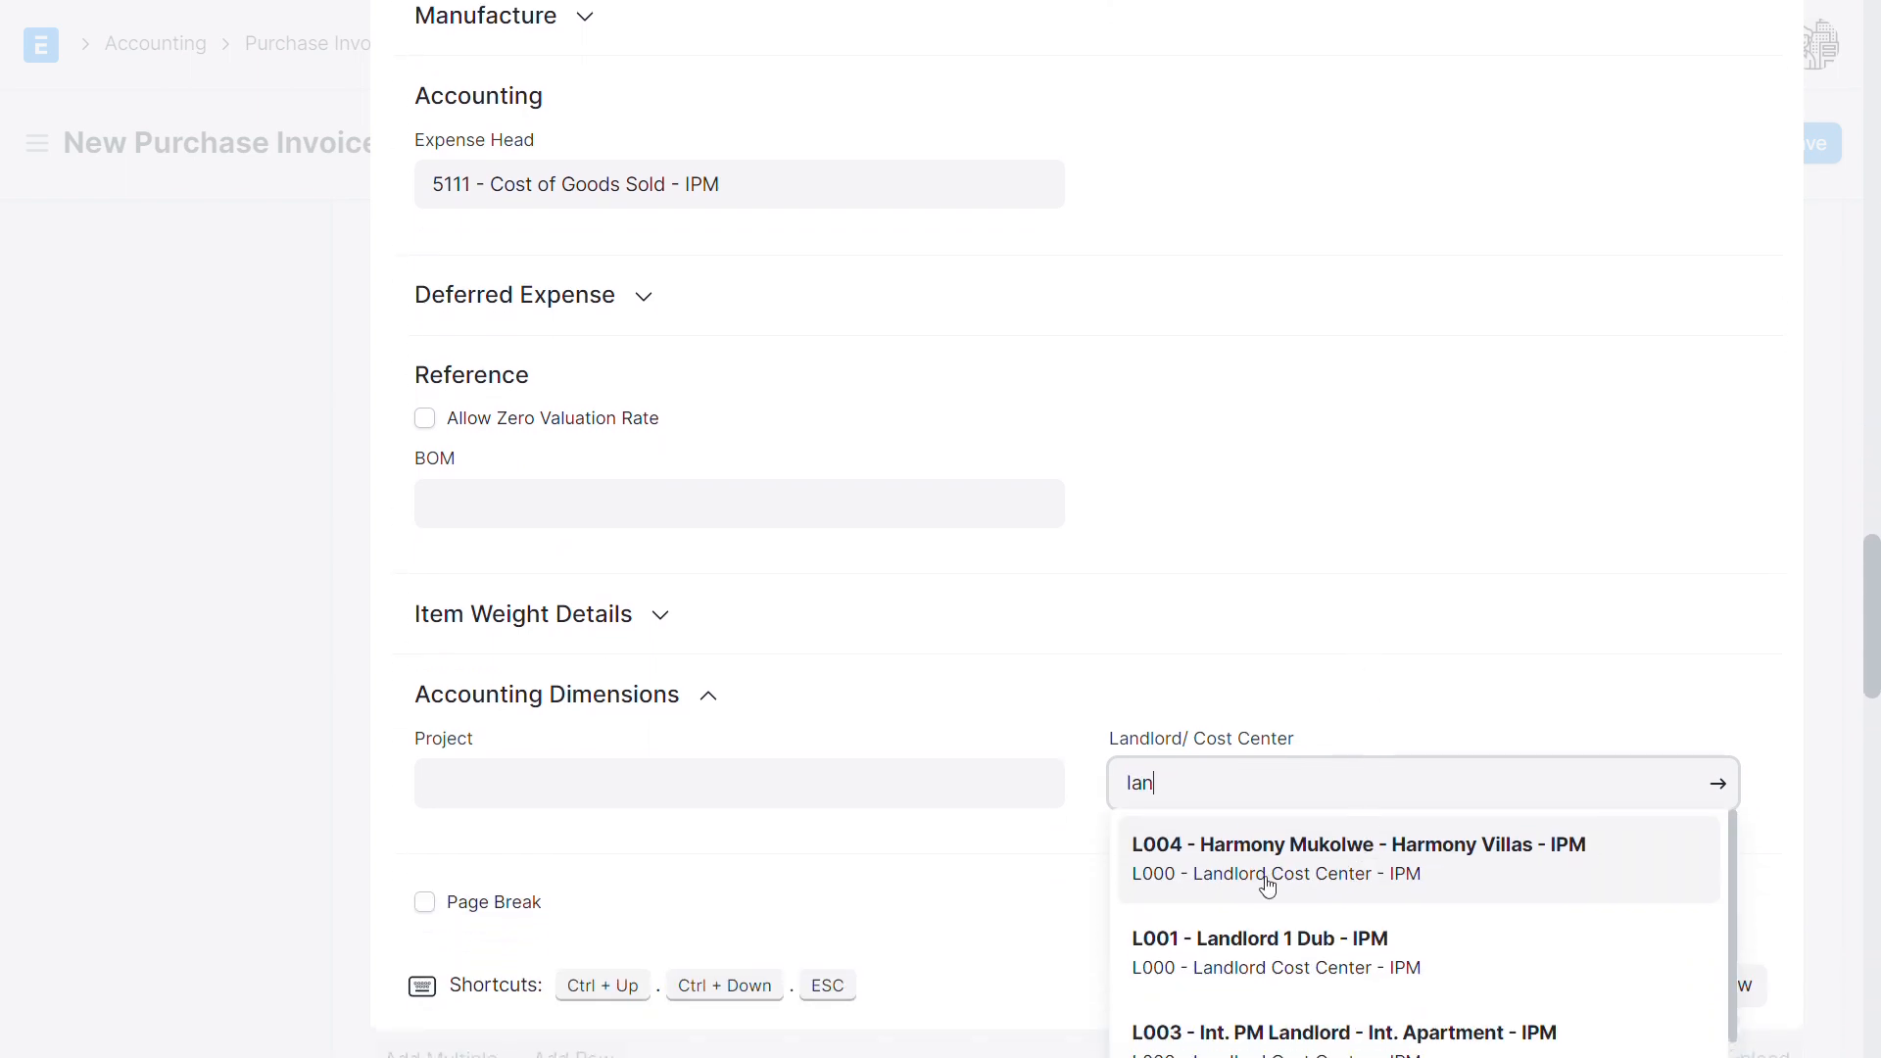
pyautogui.click(1238, 1040)
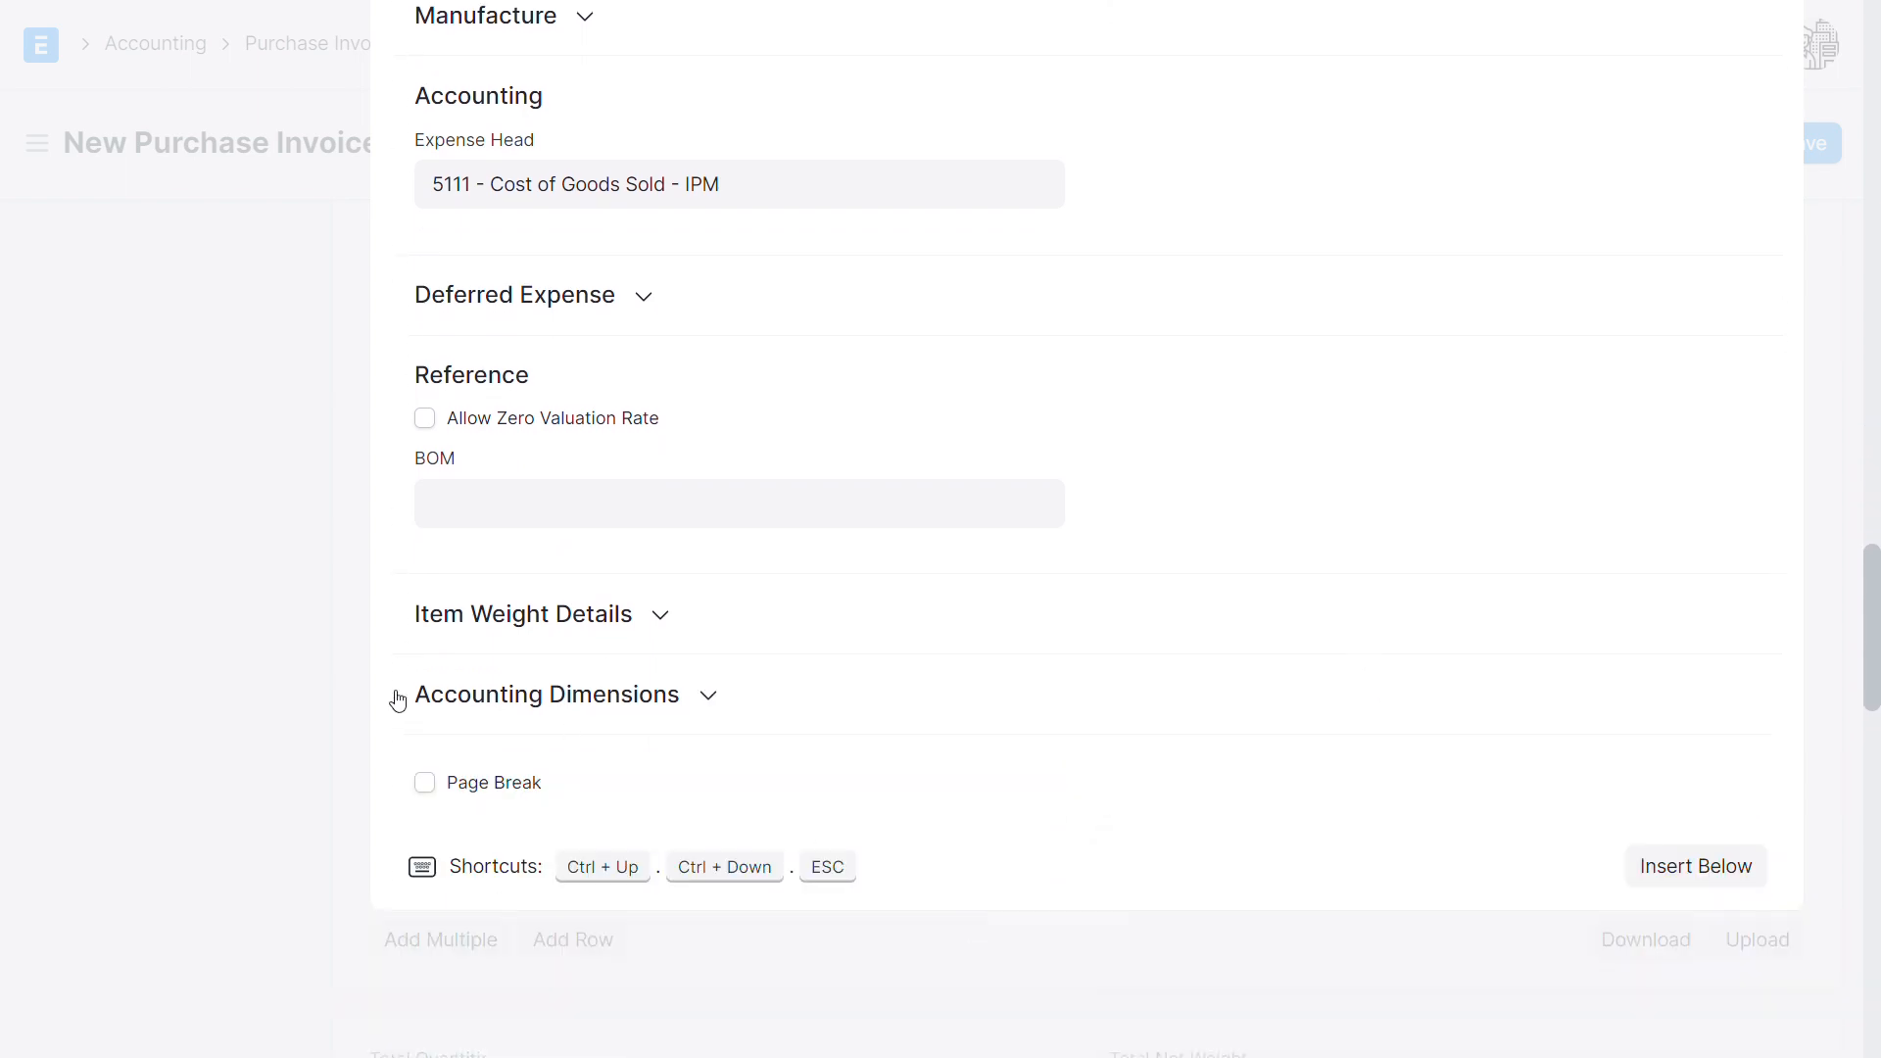
pyautogui.click(237, 676)
# - Expand the Payments section and set the Mode of Payment to Payments to/(from) Mpesa Paybill
pyautogui.scroll(2, 354, 653)
pyautogui.scroll(-6, 574, 591)
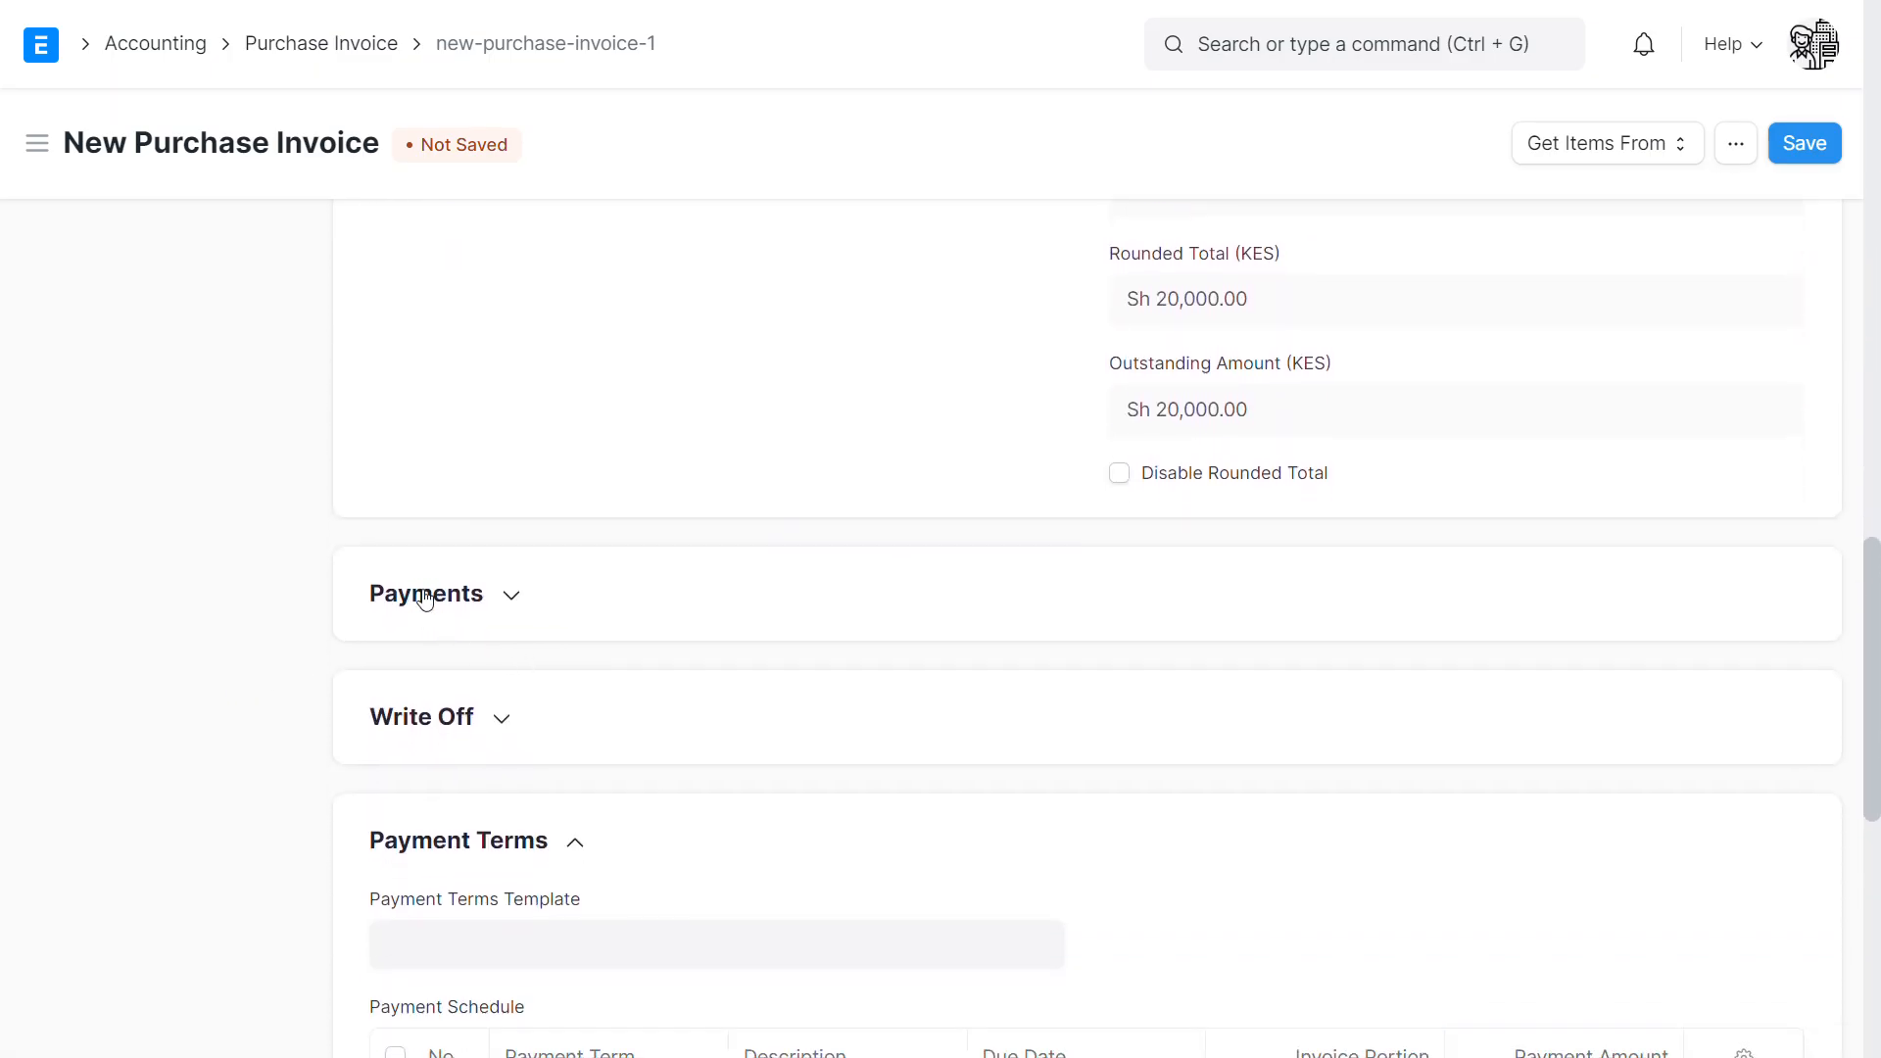
pyautogui.click(421, 595)
pyautogui.scroll(10, 823, 533)
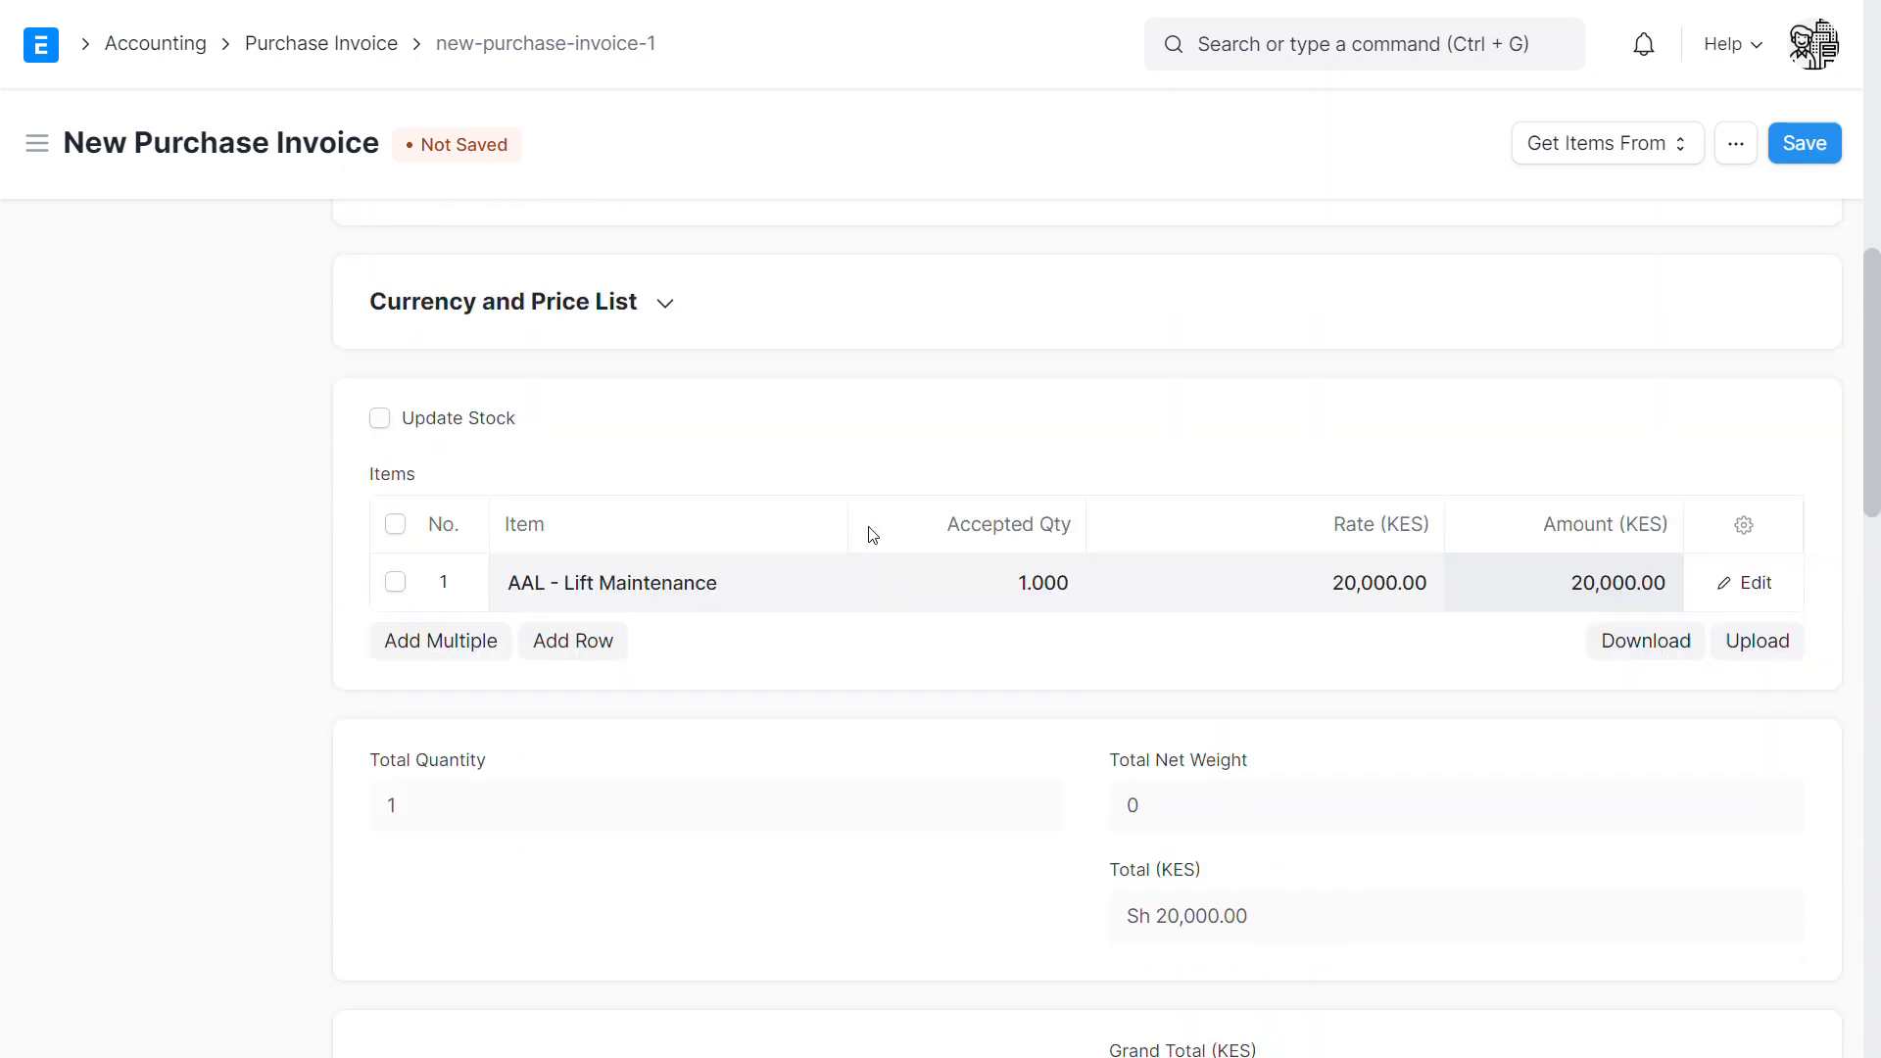
pyautogui.scroll(-12, 891, 544)
pyautogui.scroll(-1, 830, 509)
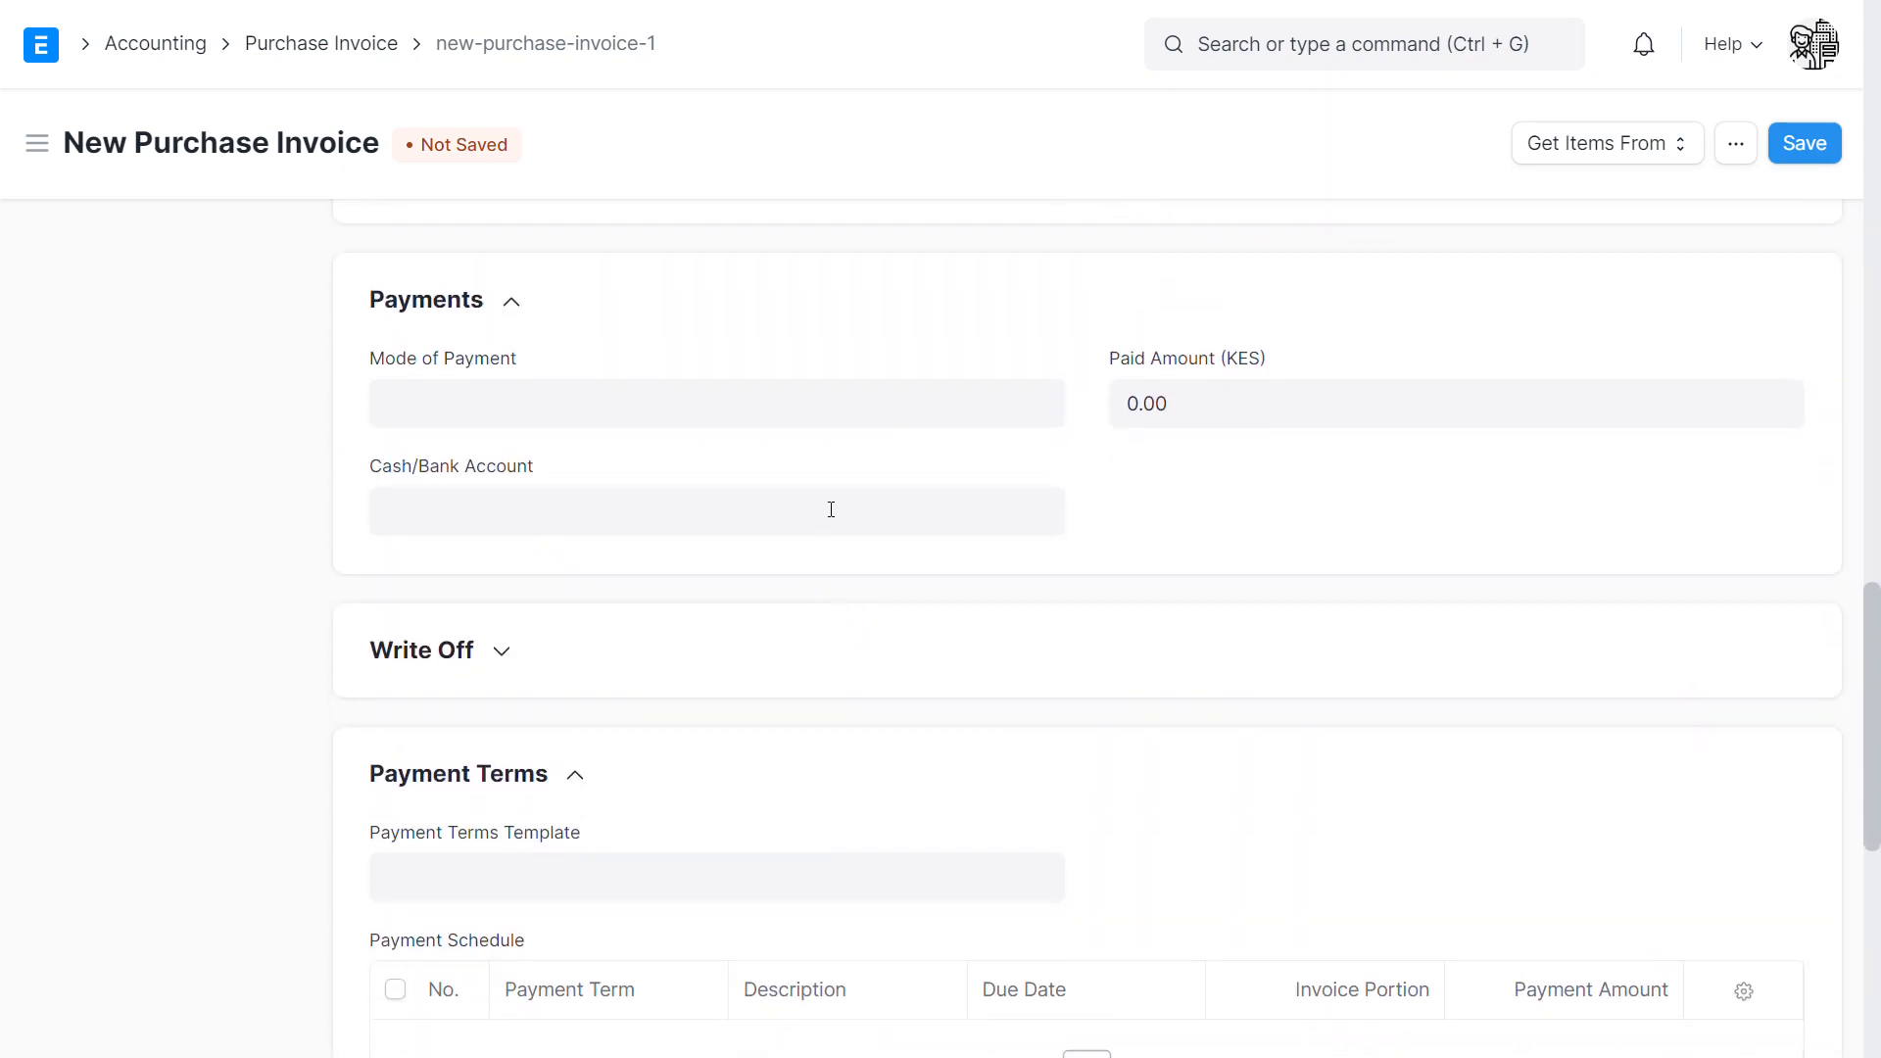
pyautogui.click(462, 414)
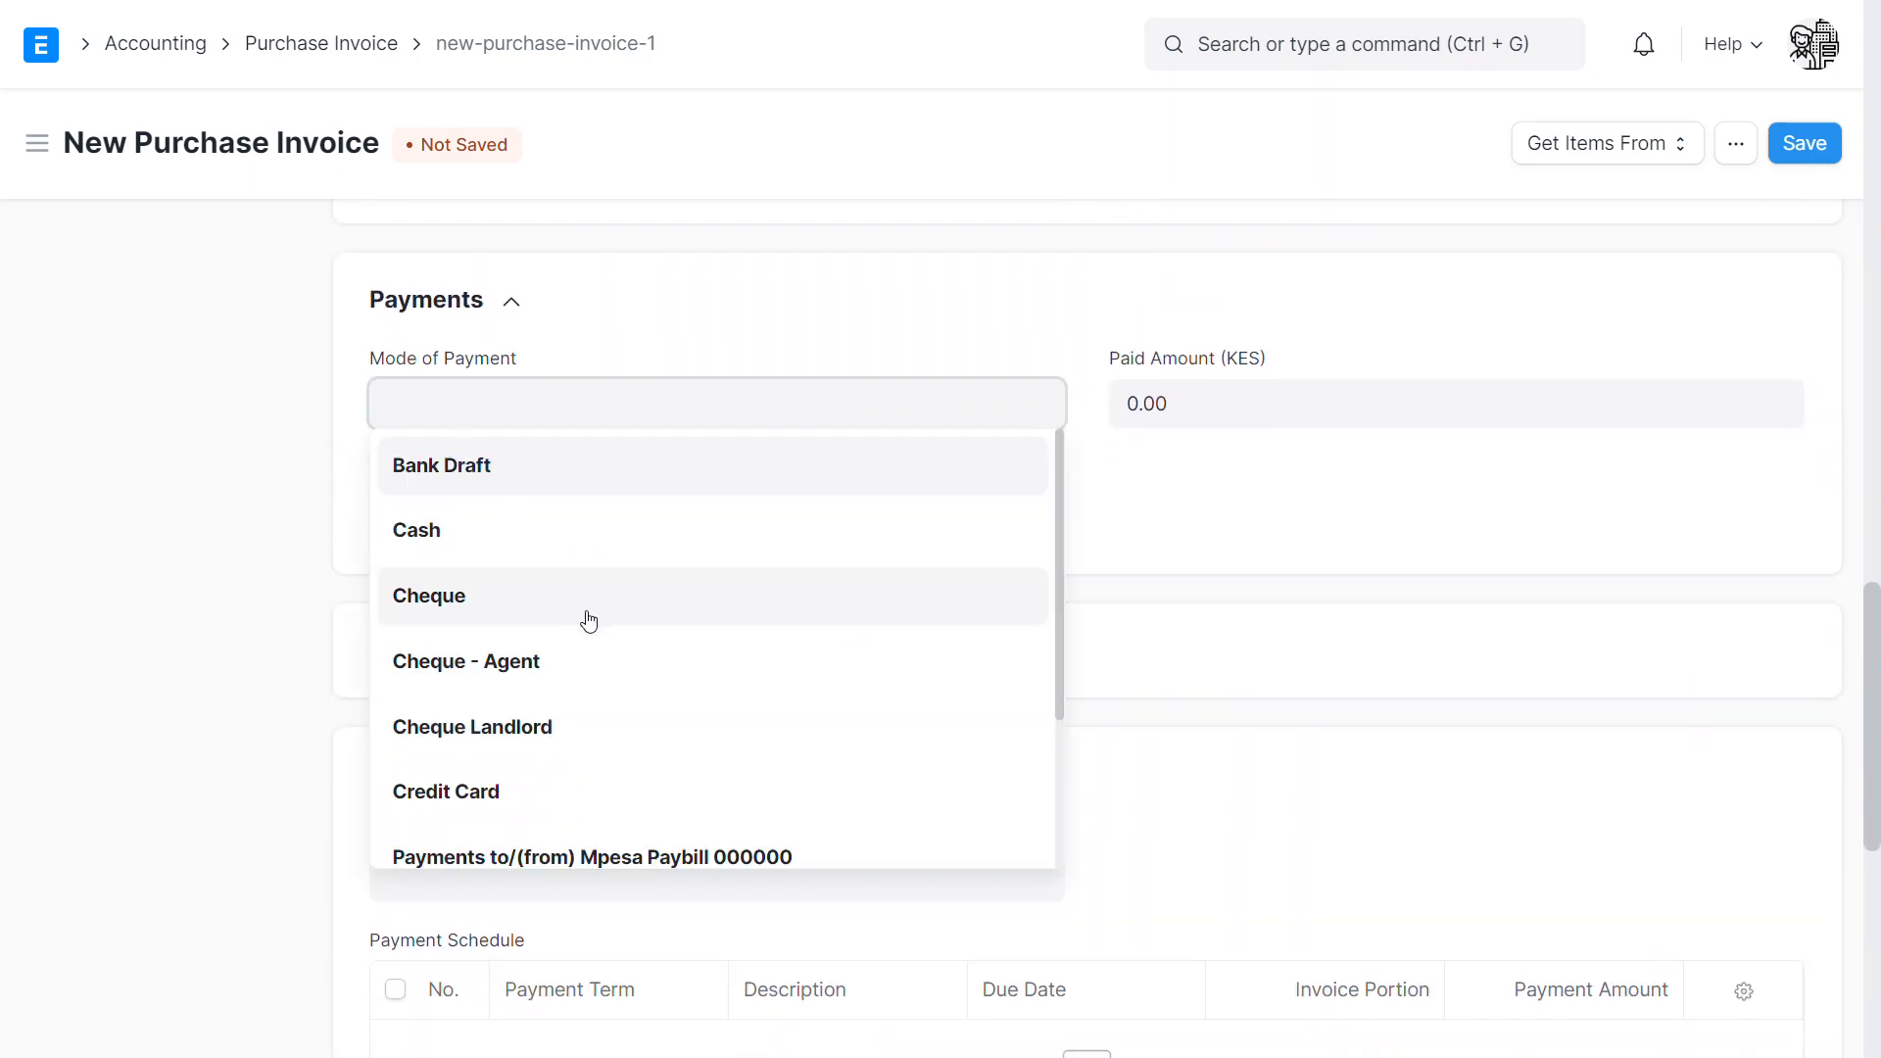
pyautogui.scroll(-1, 578, 685)
pyautogui.click(564, 763)
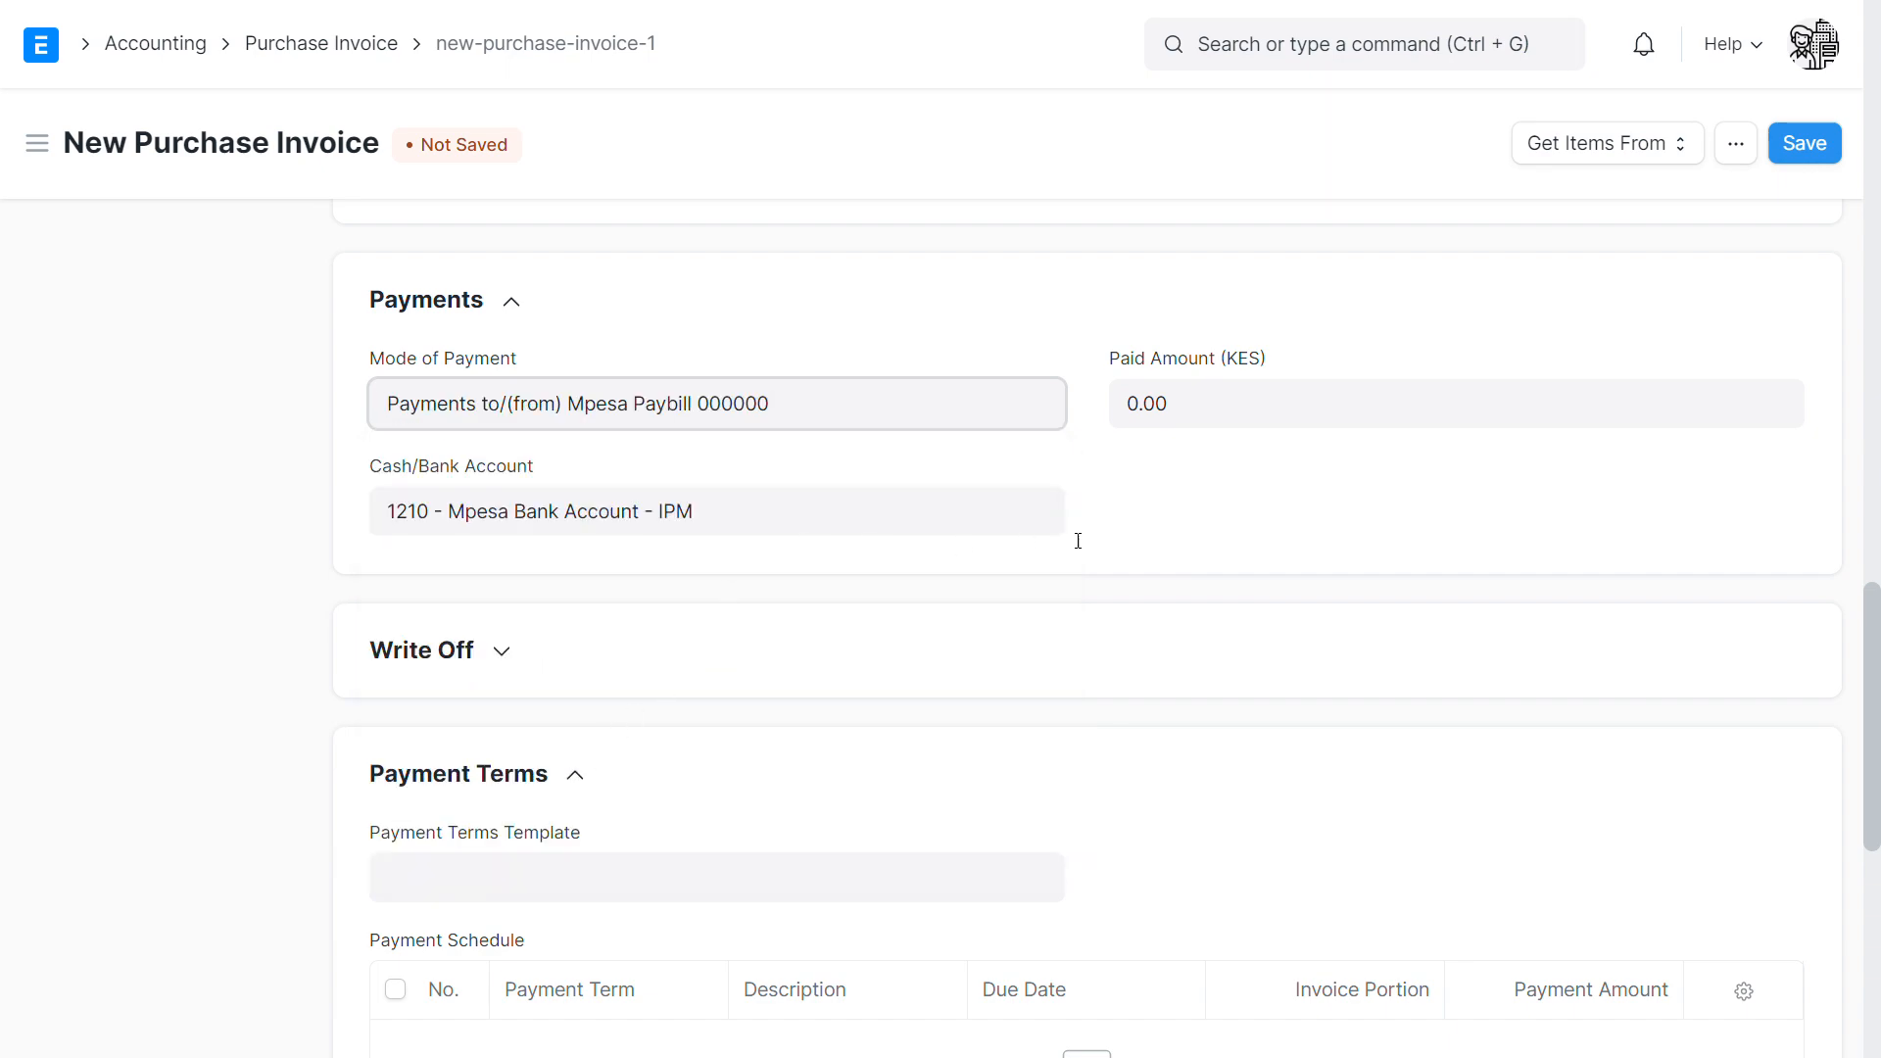
# - Enter a Paid Amount of 15,000.00 KES and save the invoice
pyautogui.scroll(5, 1223, 415)
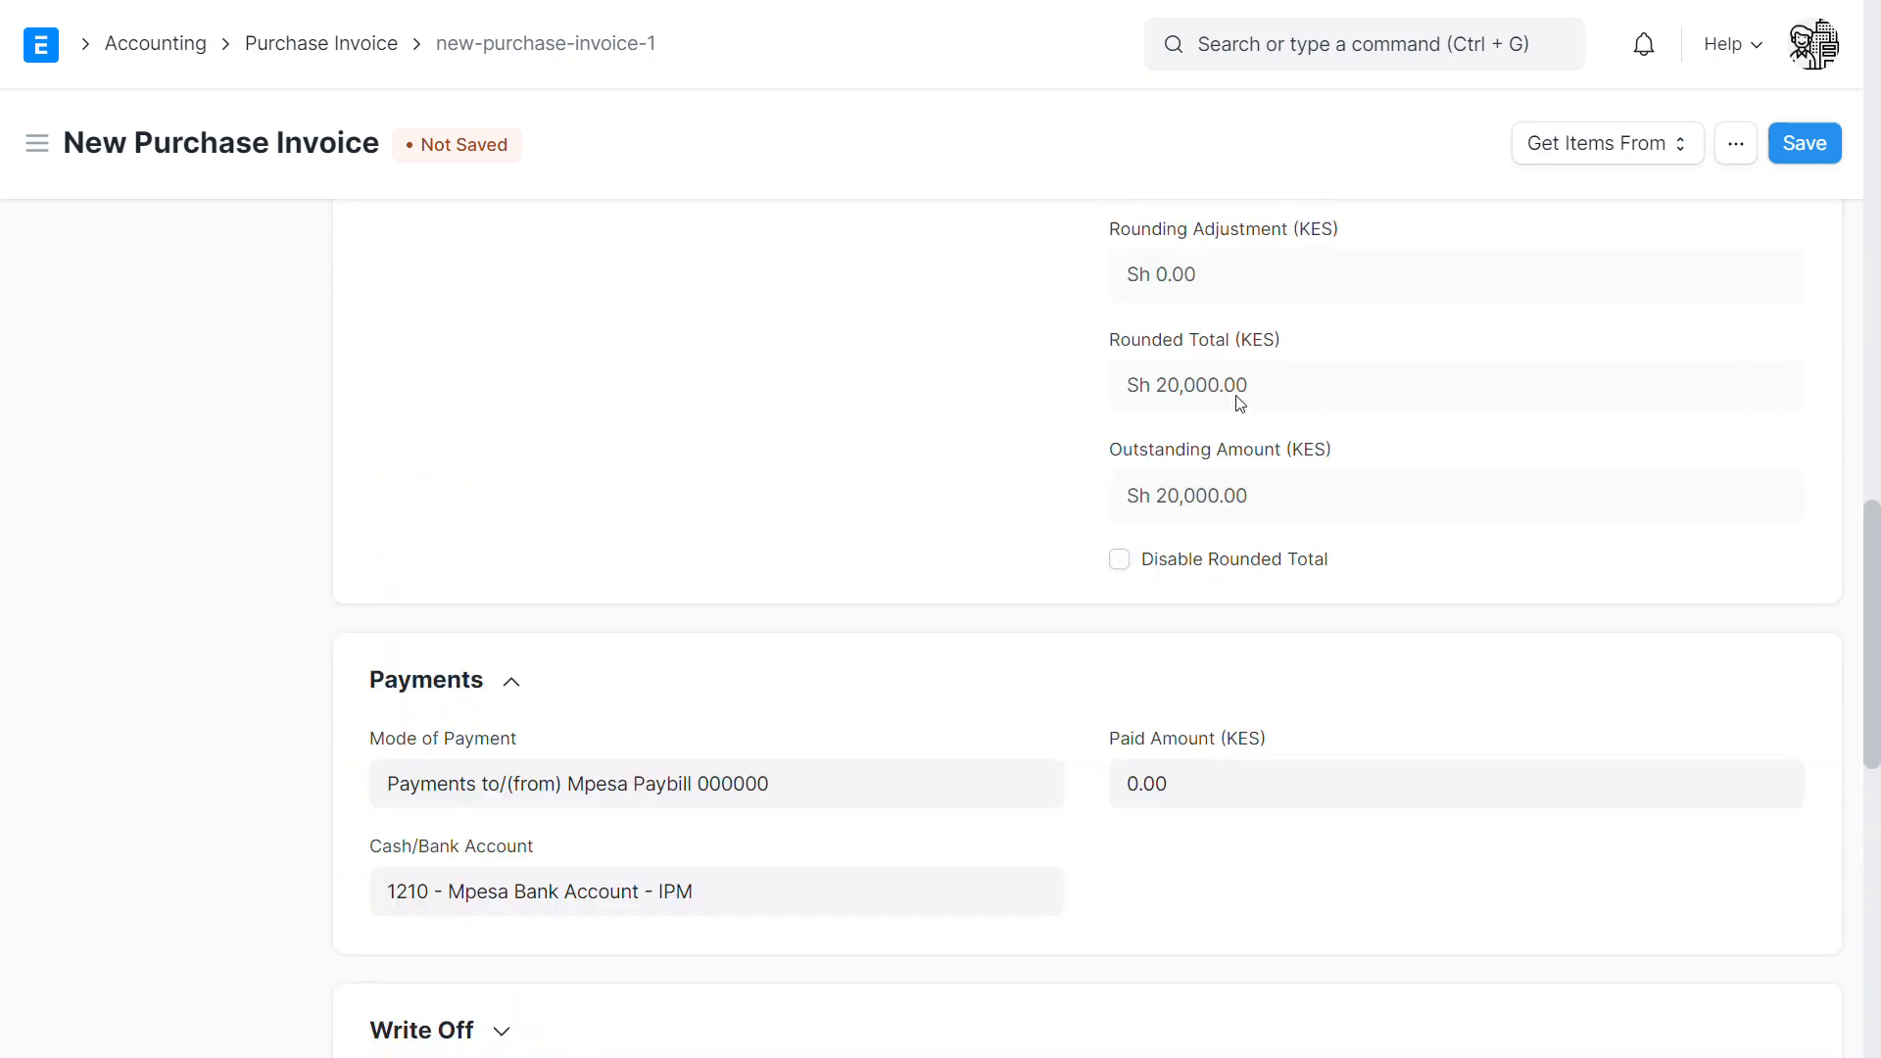
pyautogui.scroll(-4, 1273, 470)
pyautogui.click(1191, 495)
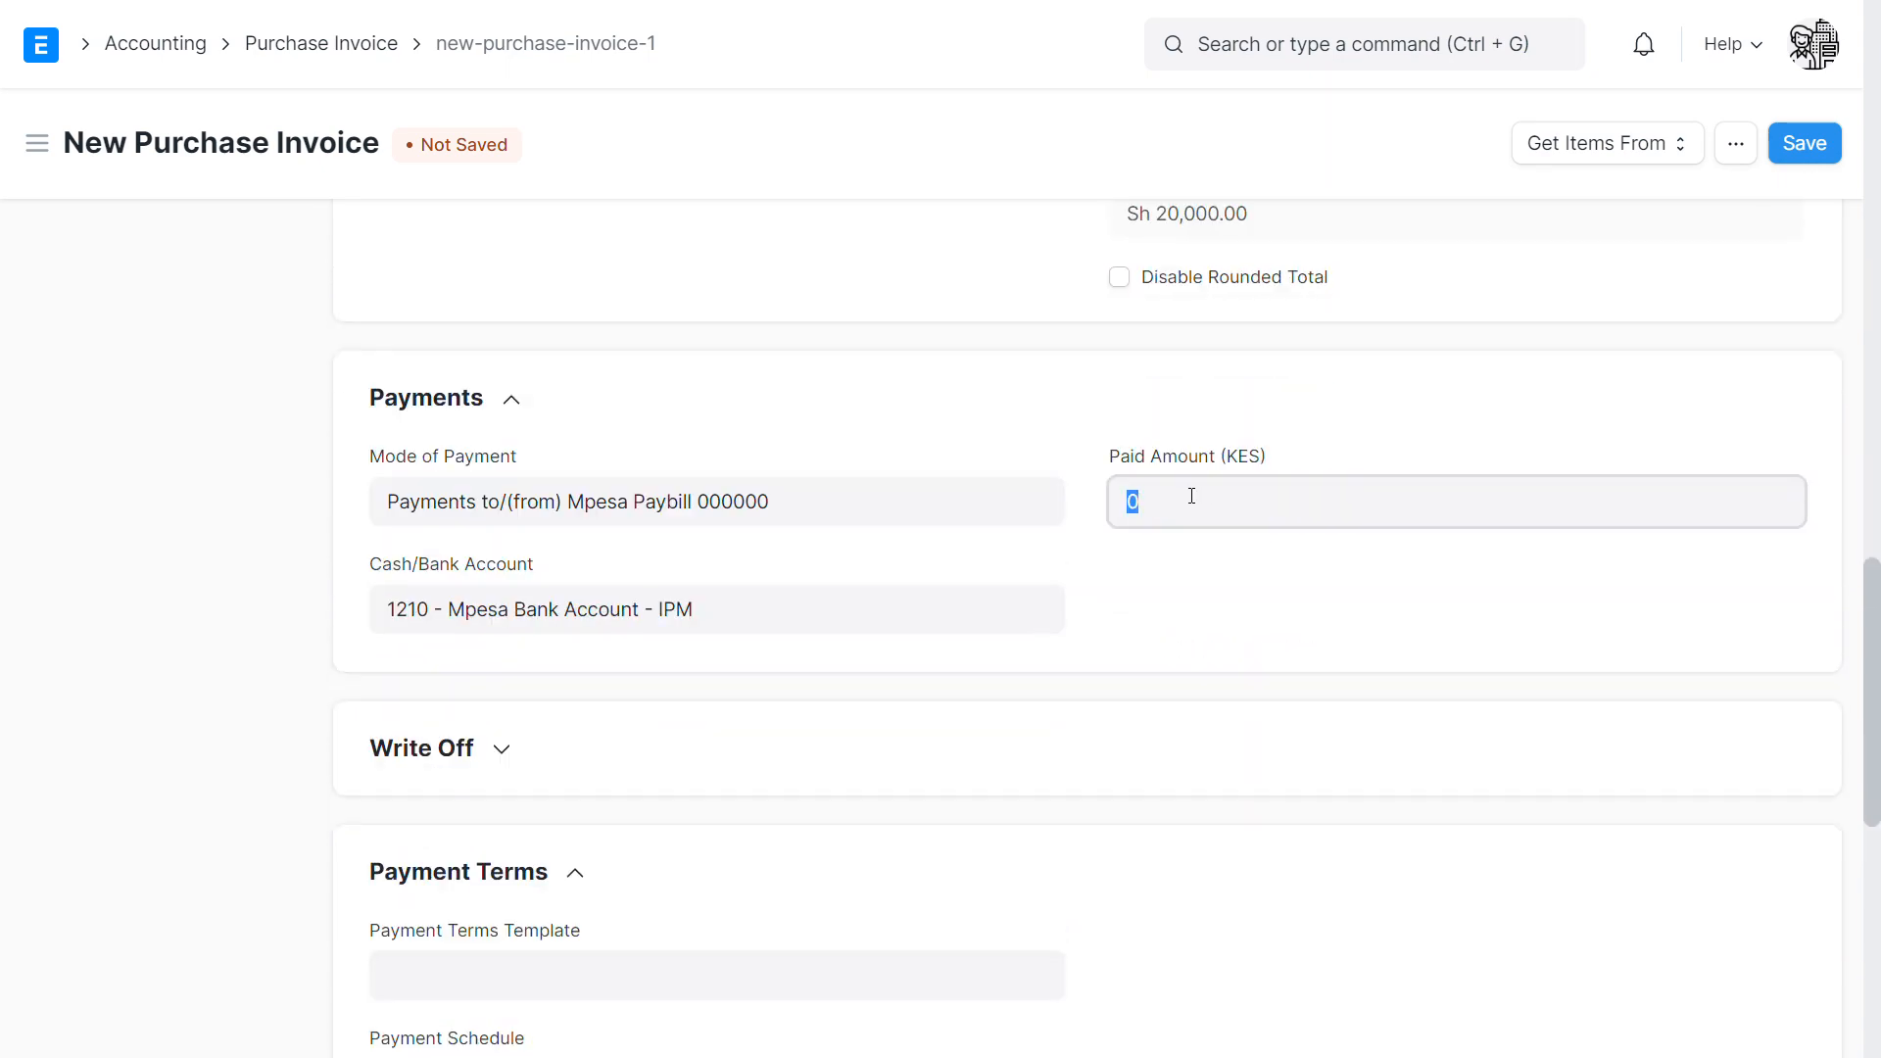
pyautogui.write('15,000.00')
pyautogui.click(1196, 601)
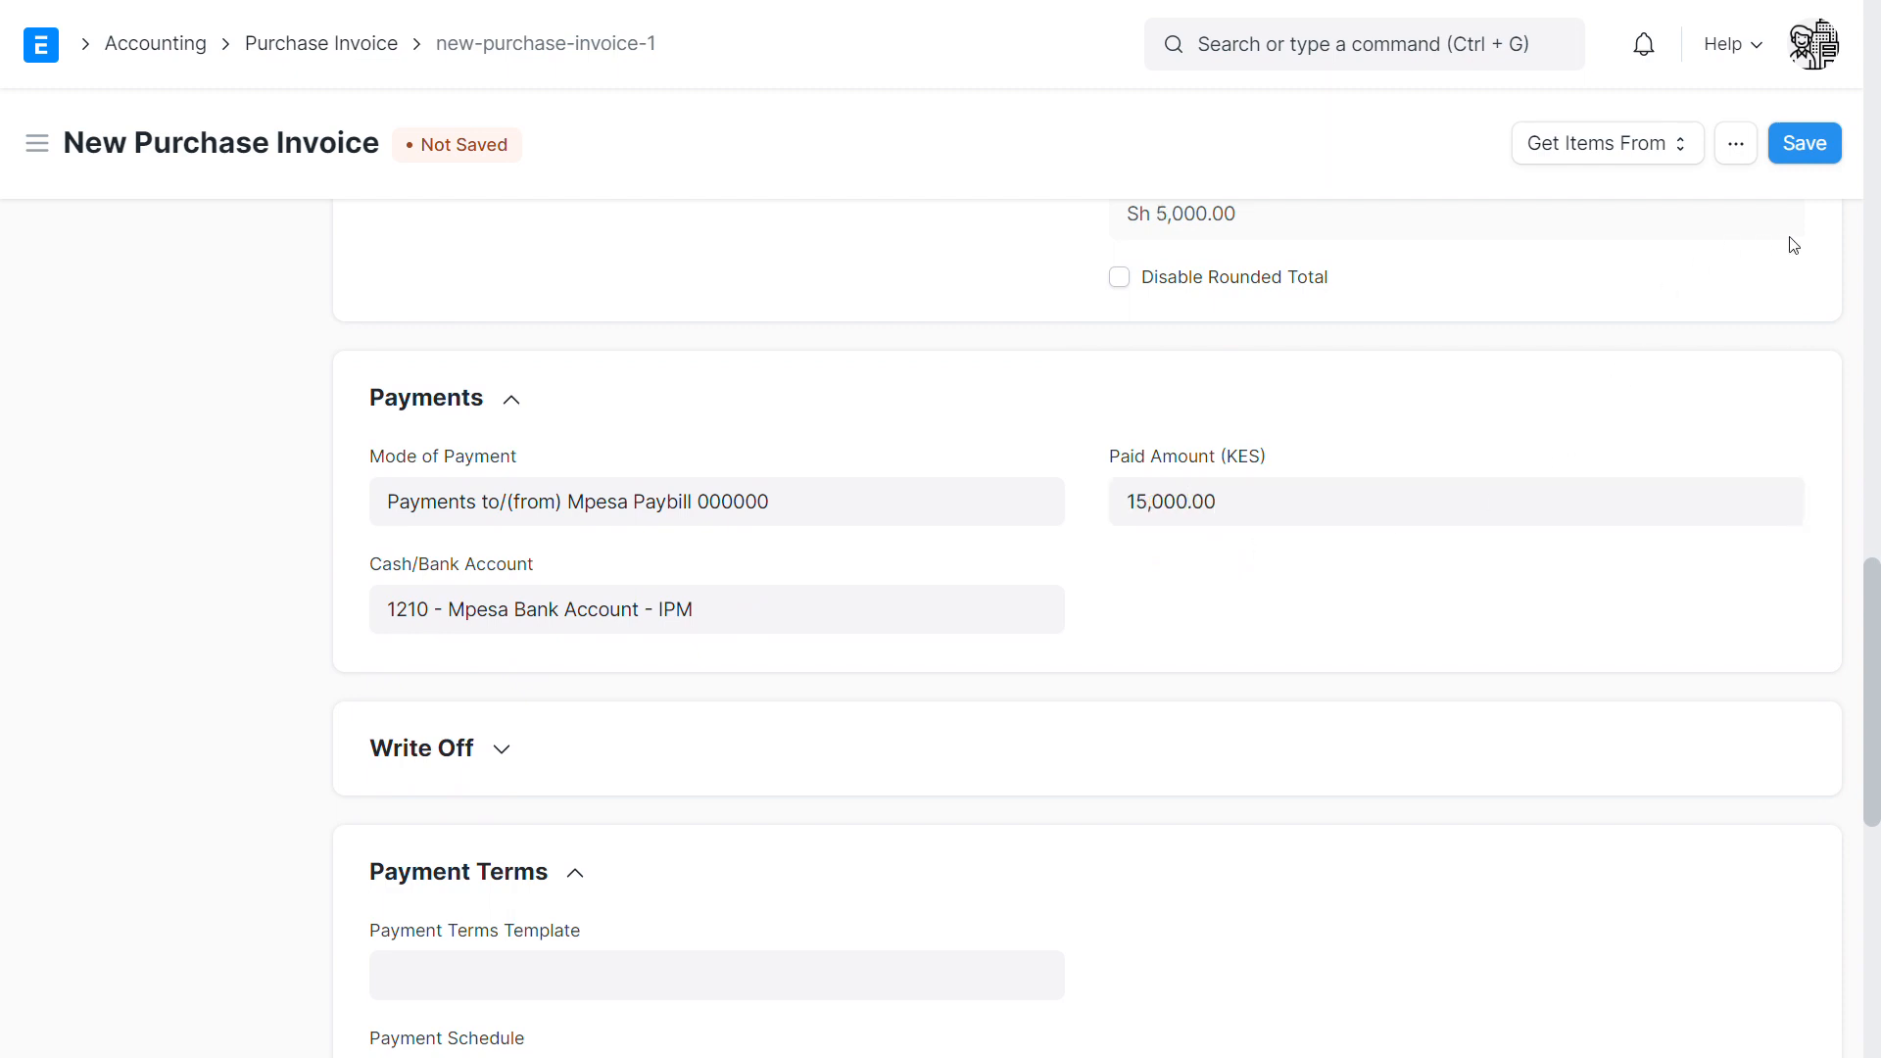
pyautogui.click(1804, 145)
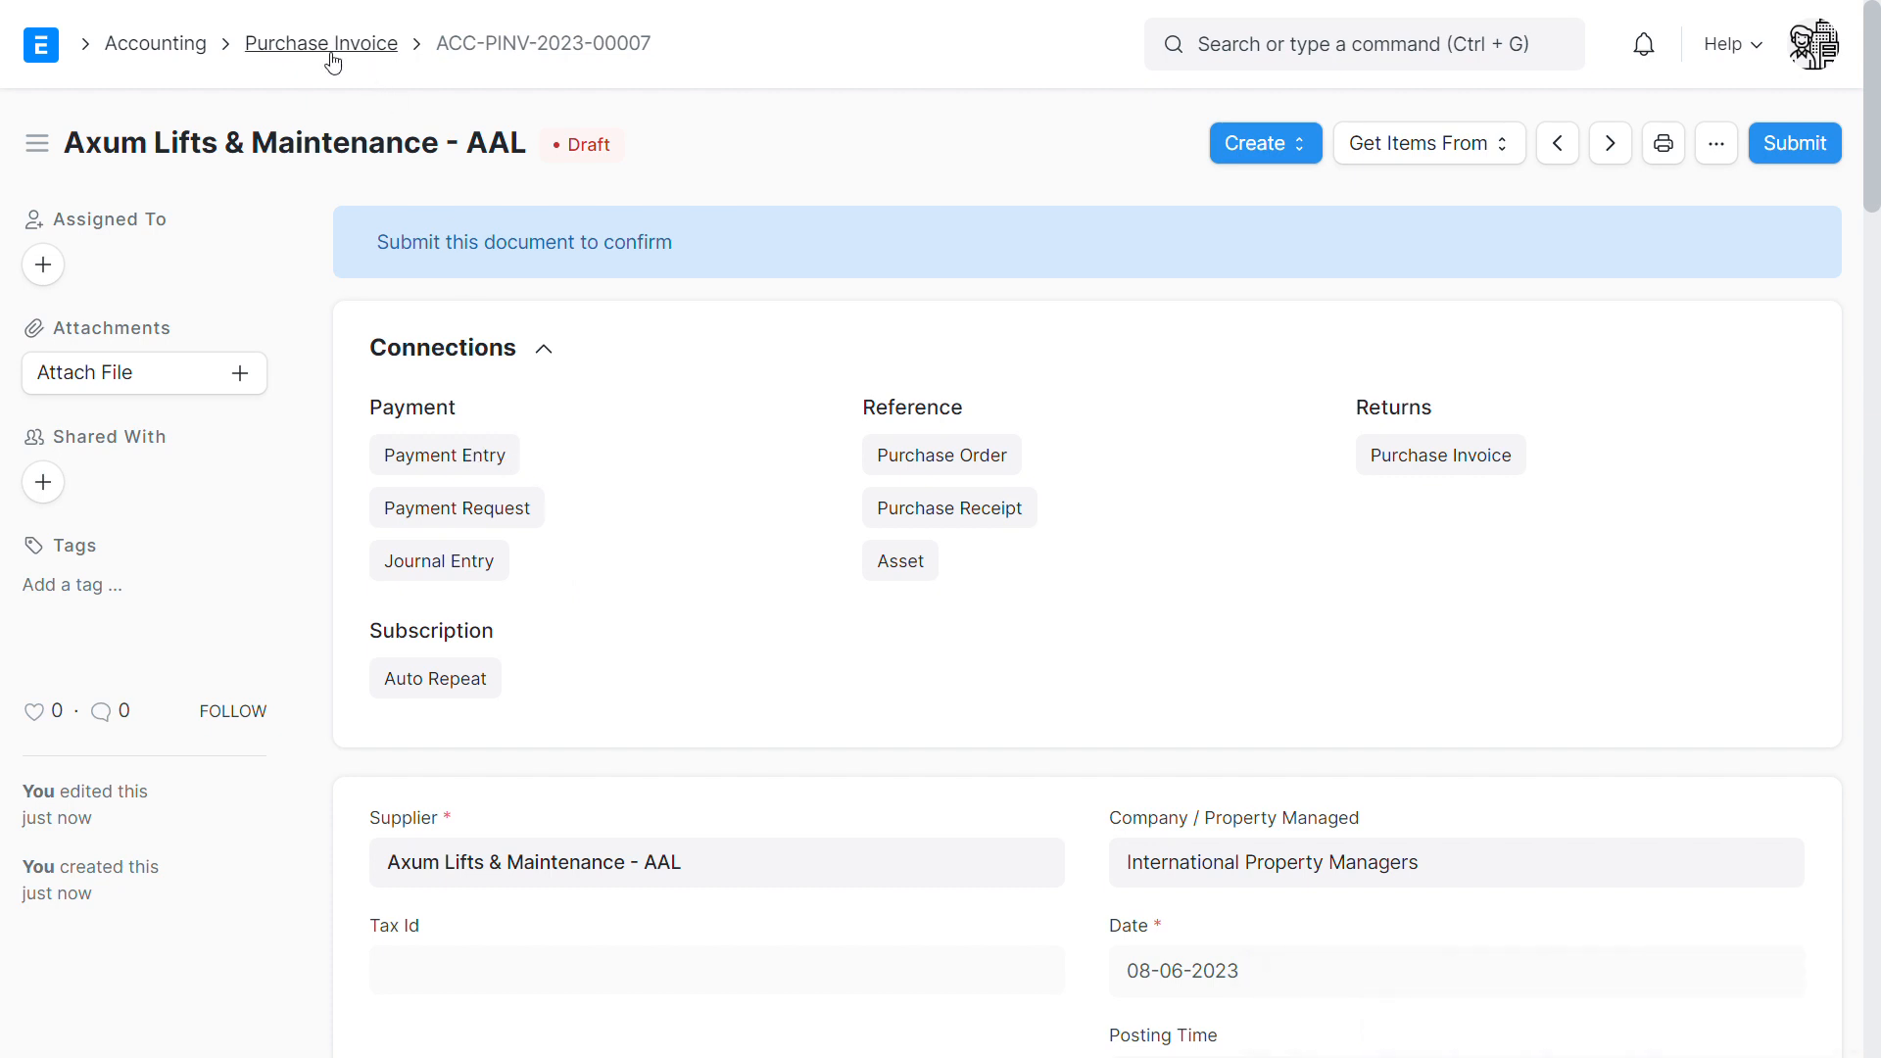
# - Create another purchase invoice from the Purchase Invoice list and select KPLC - AAL as its supplier
pyautogui.click(333, 63)
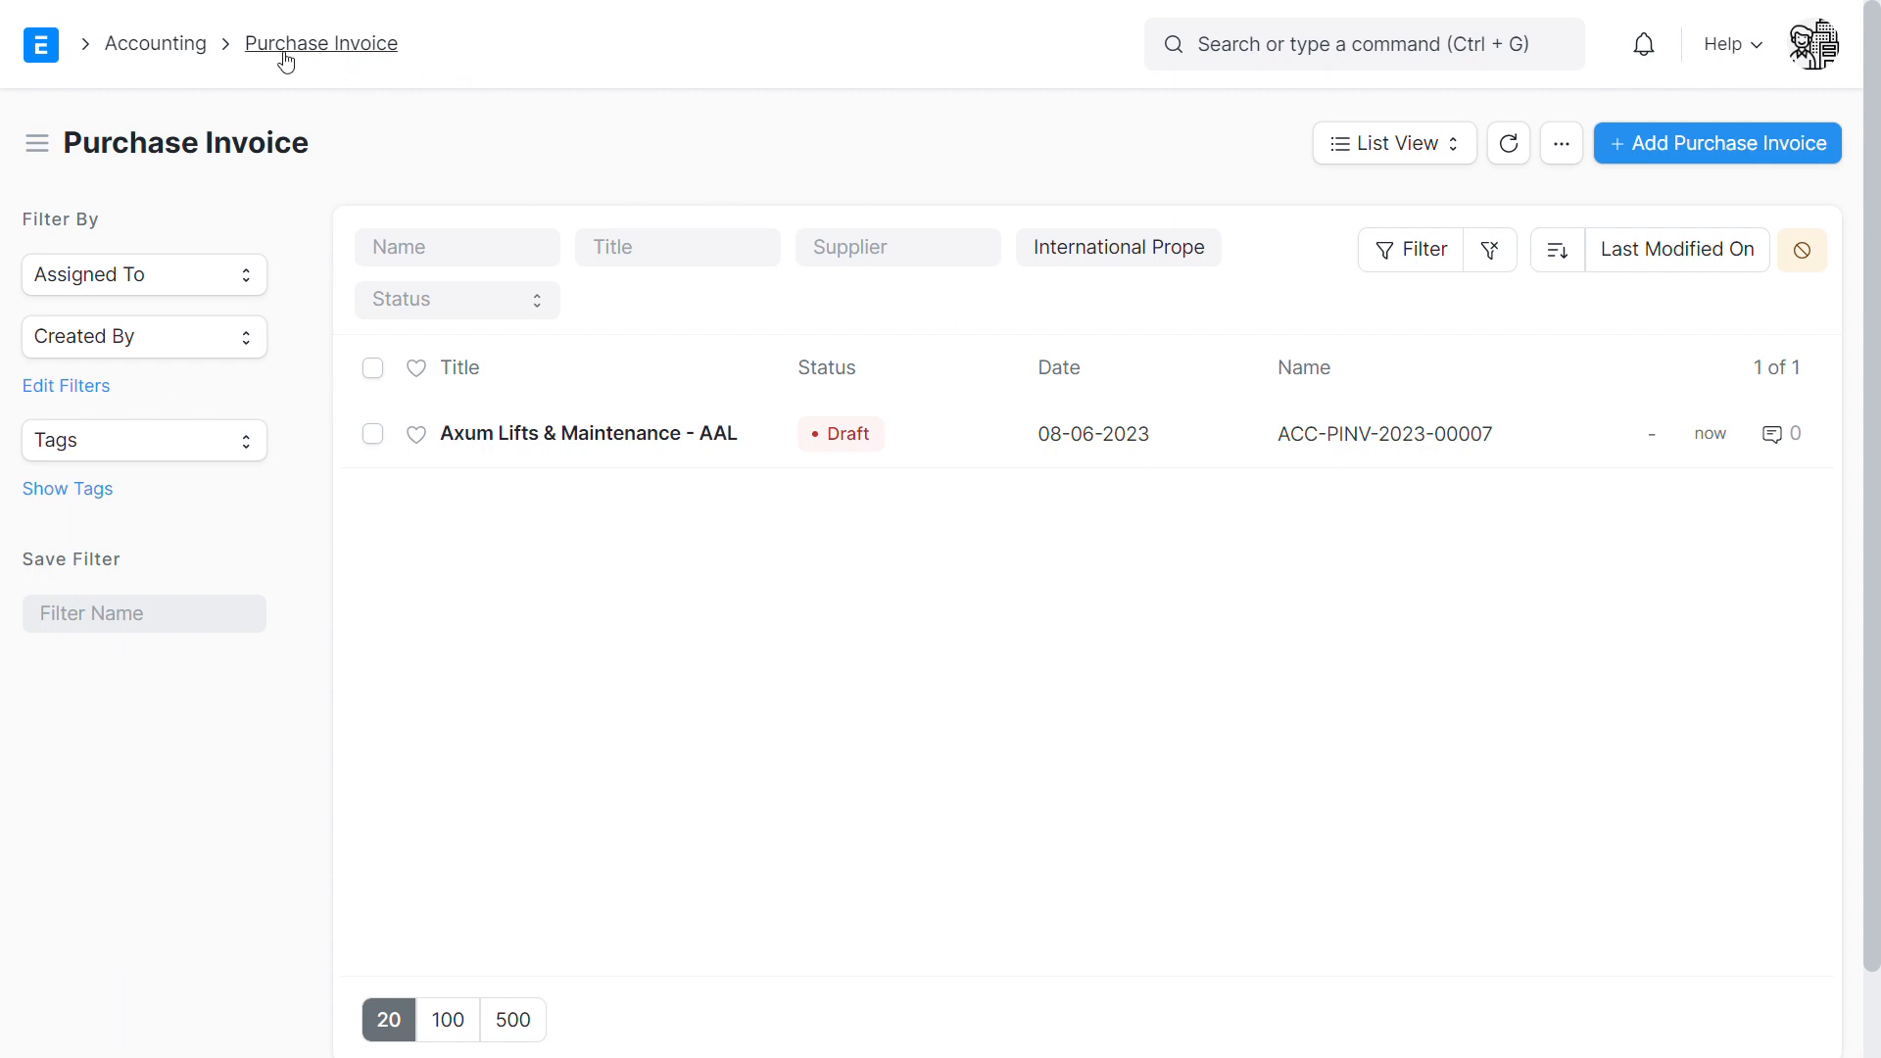
pyautogui.click(1618, 147)
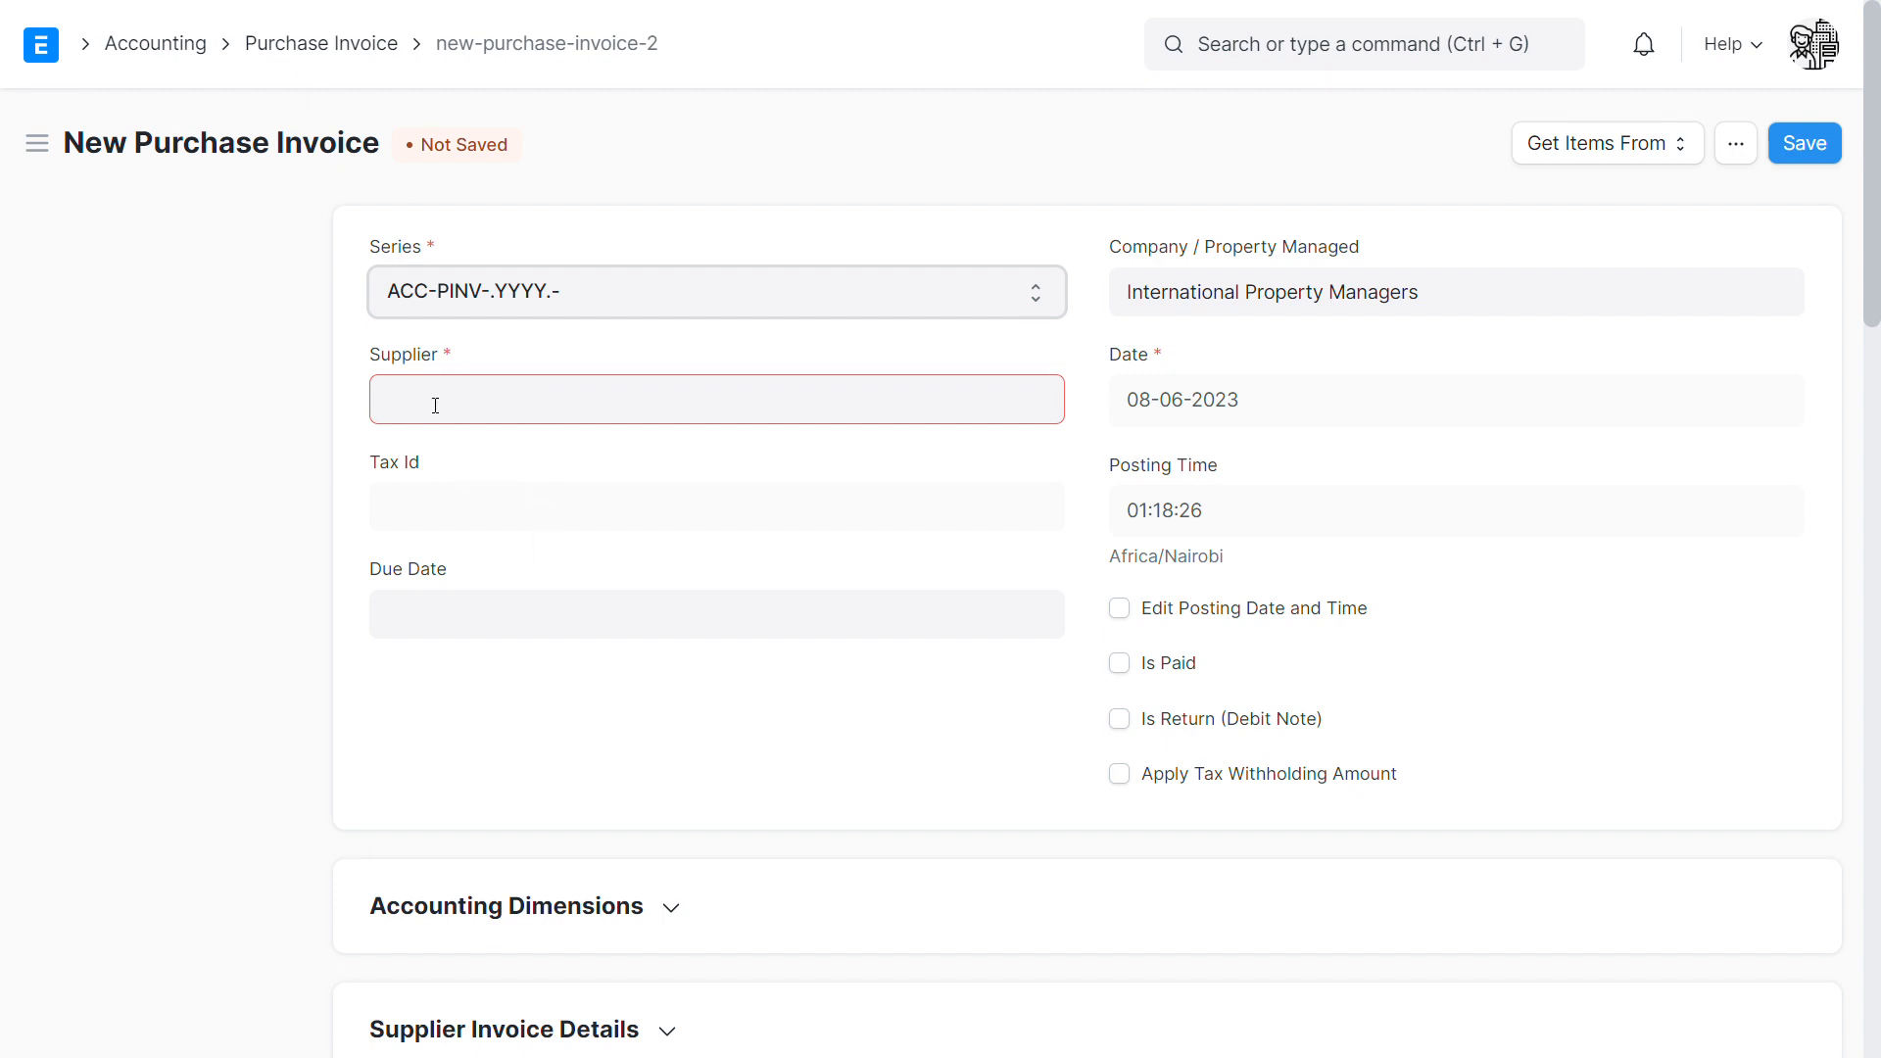
pyautogui.click(435, 406)
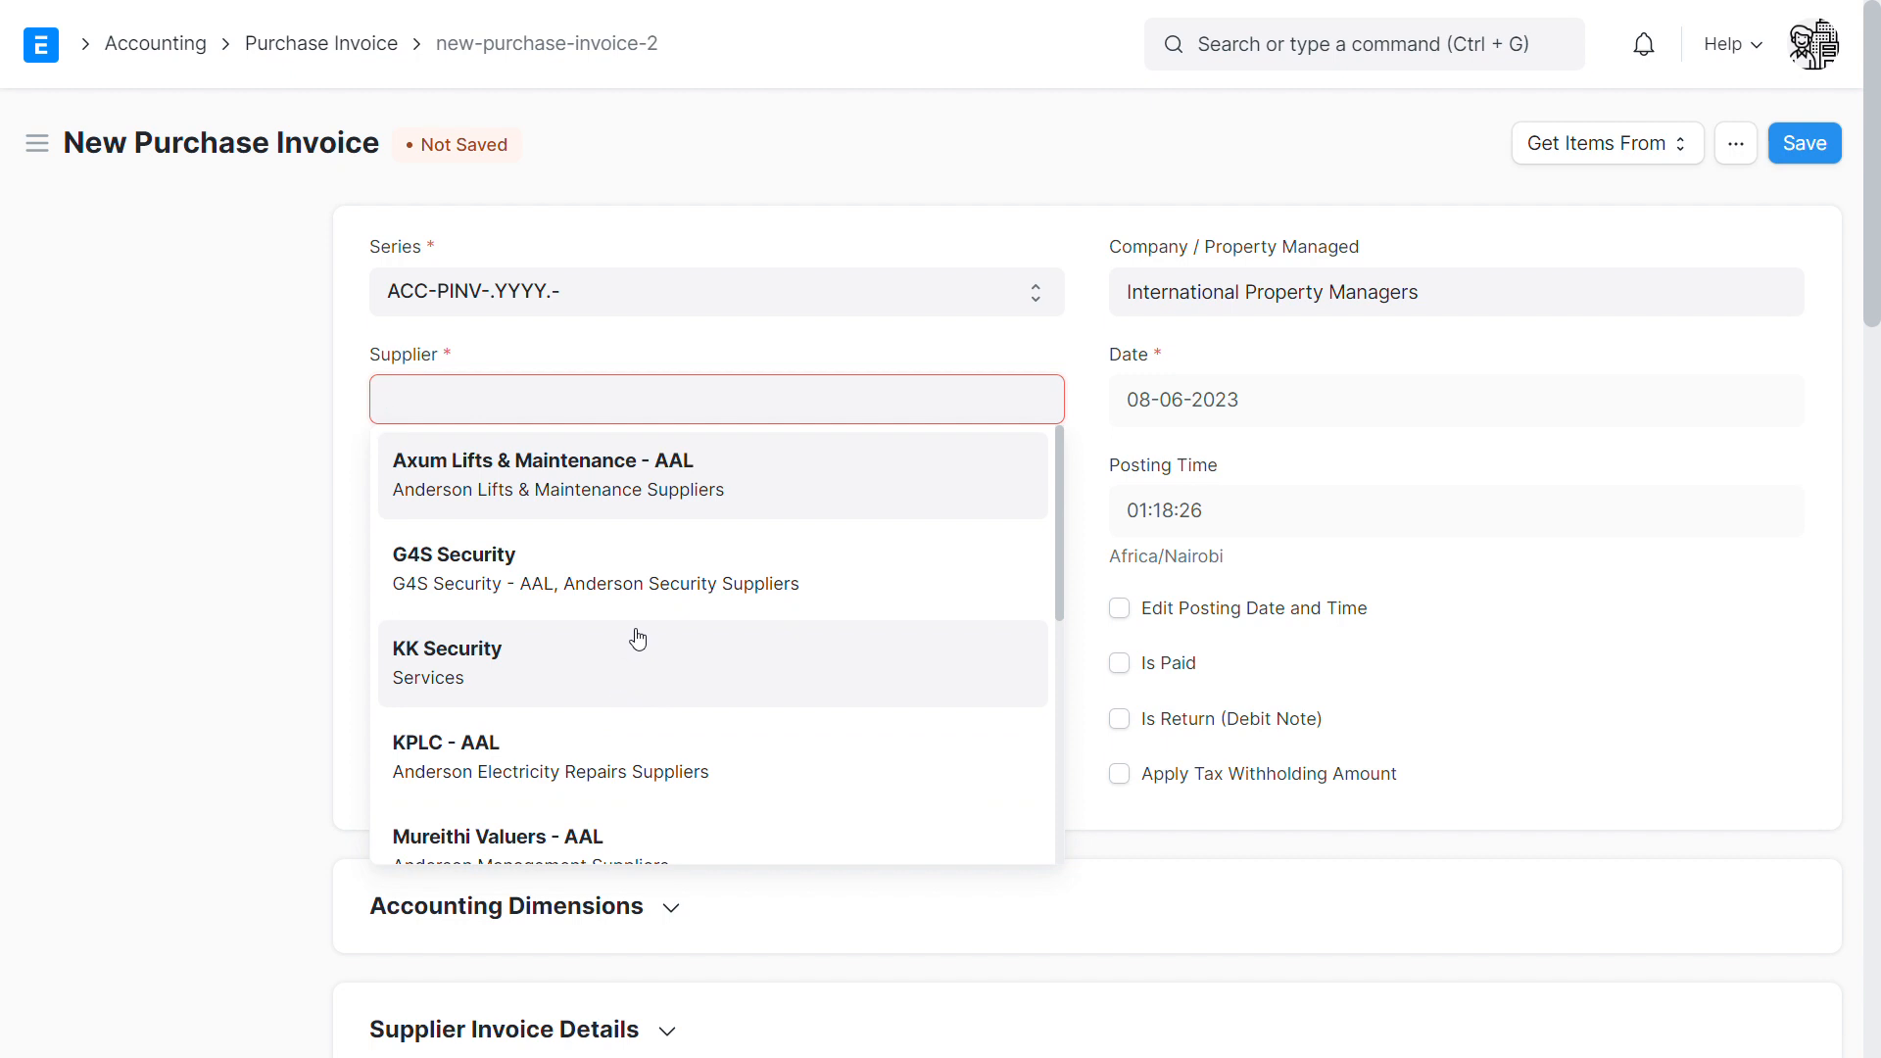
pyautogui.scroll(-2, 576, 631)
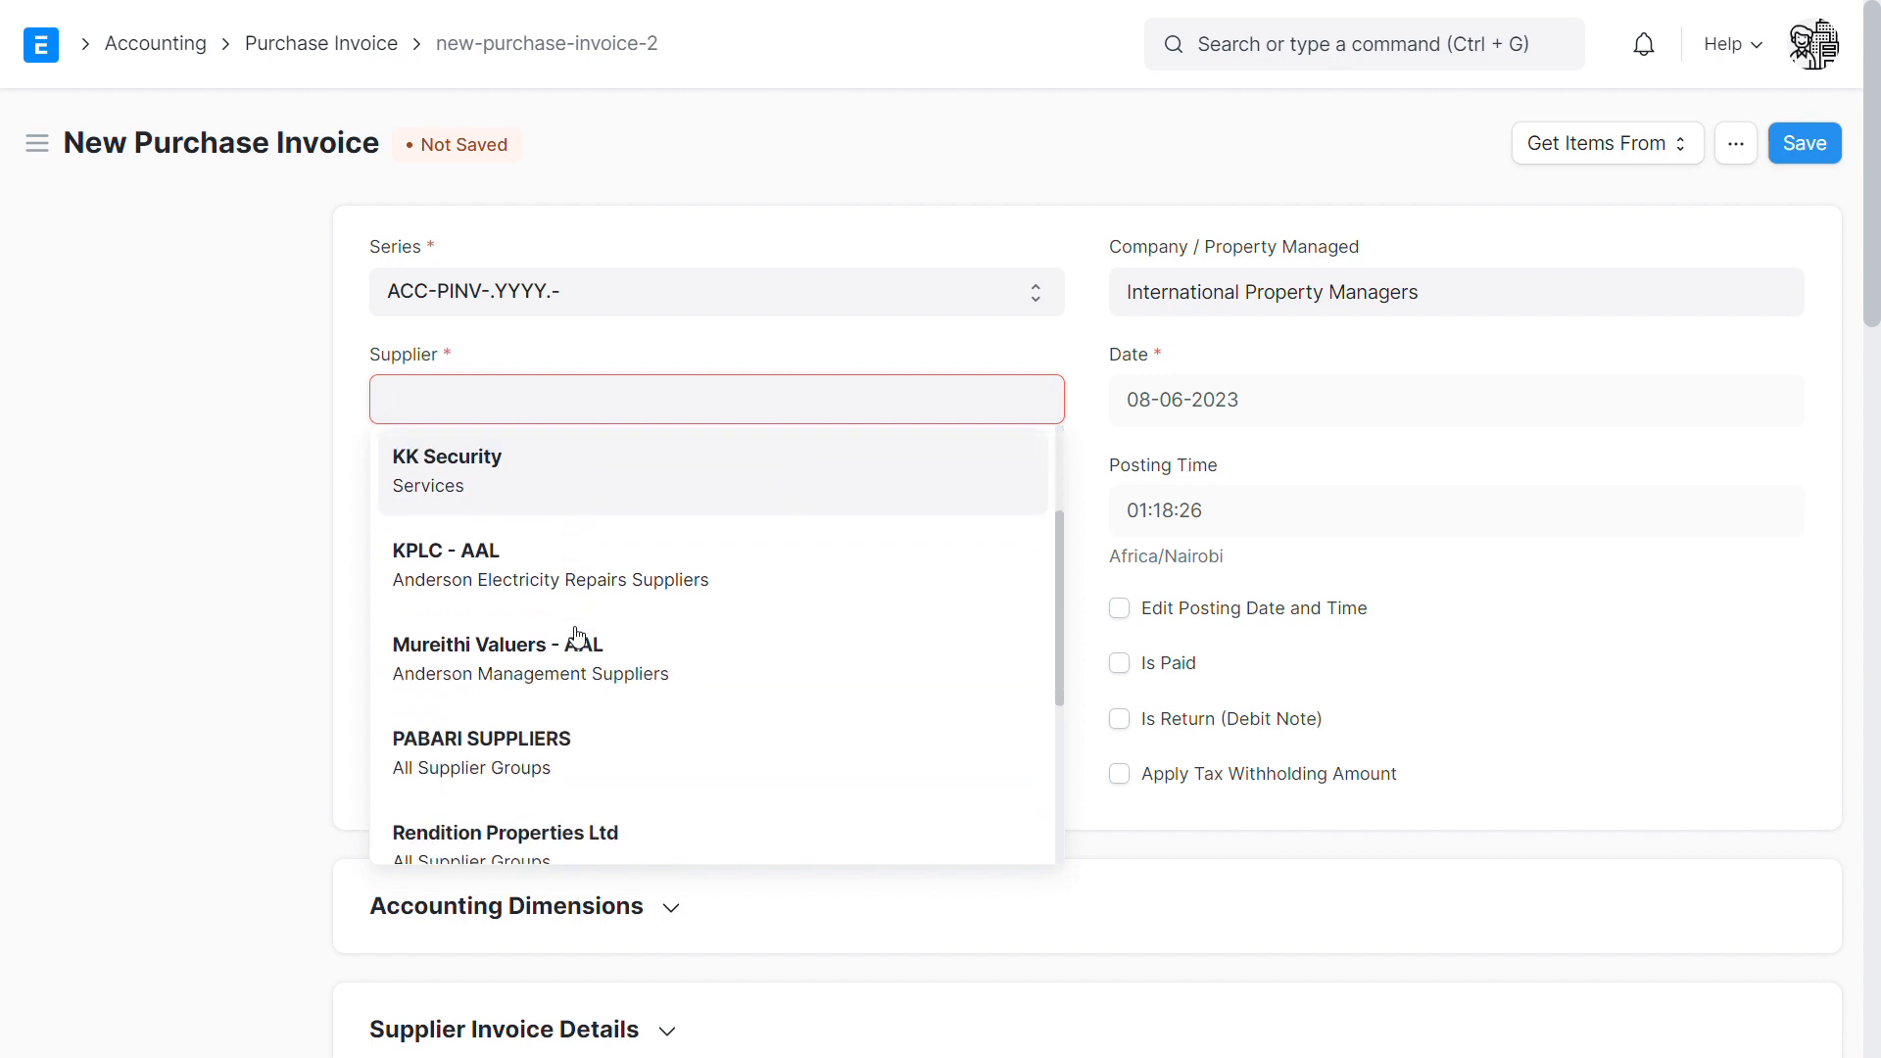
pyautogui.scroll(-1, 568, 696)
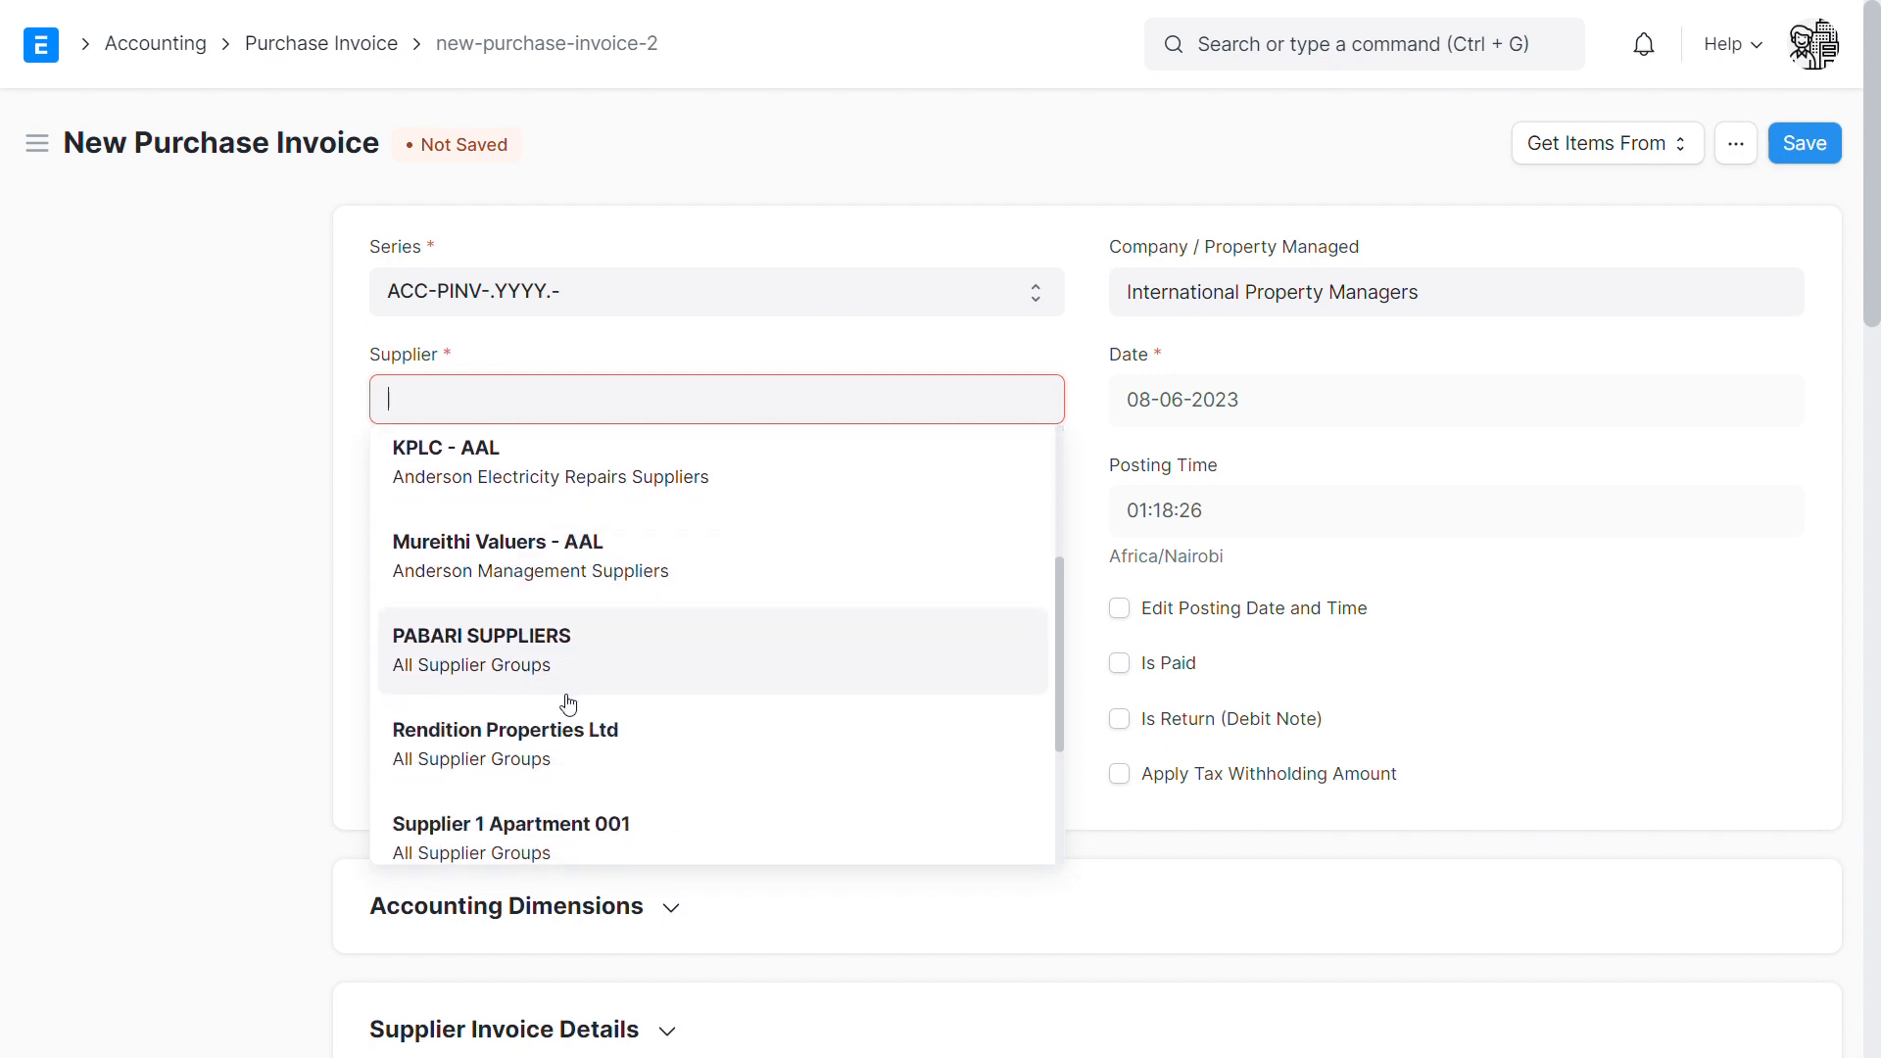
pyautogui.scroll(3, 573, 705)
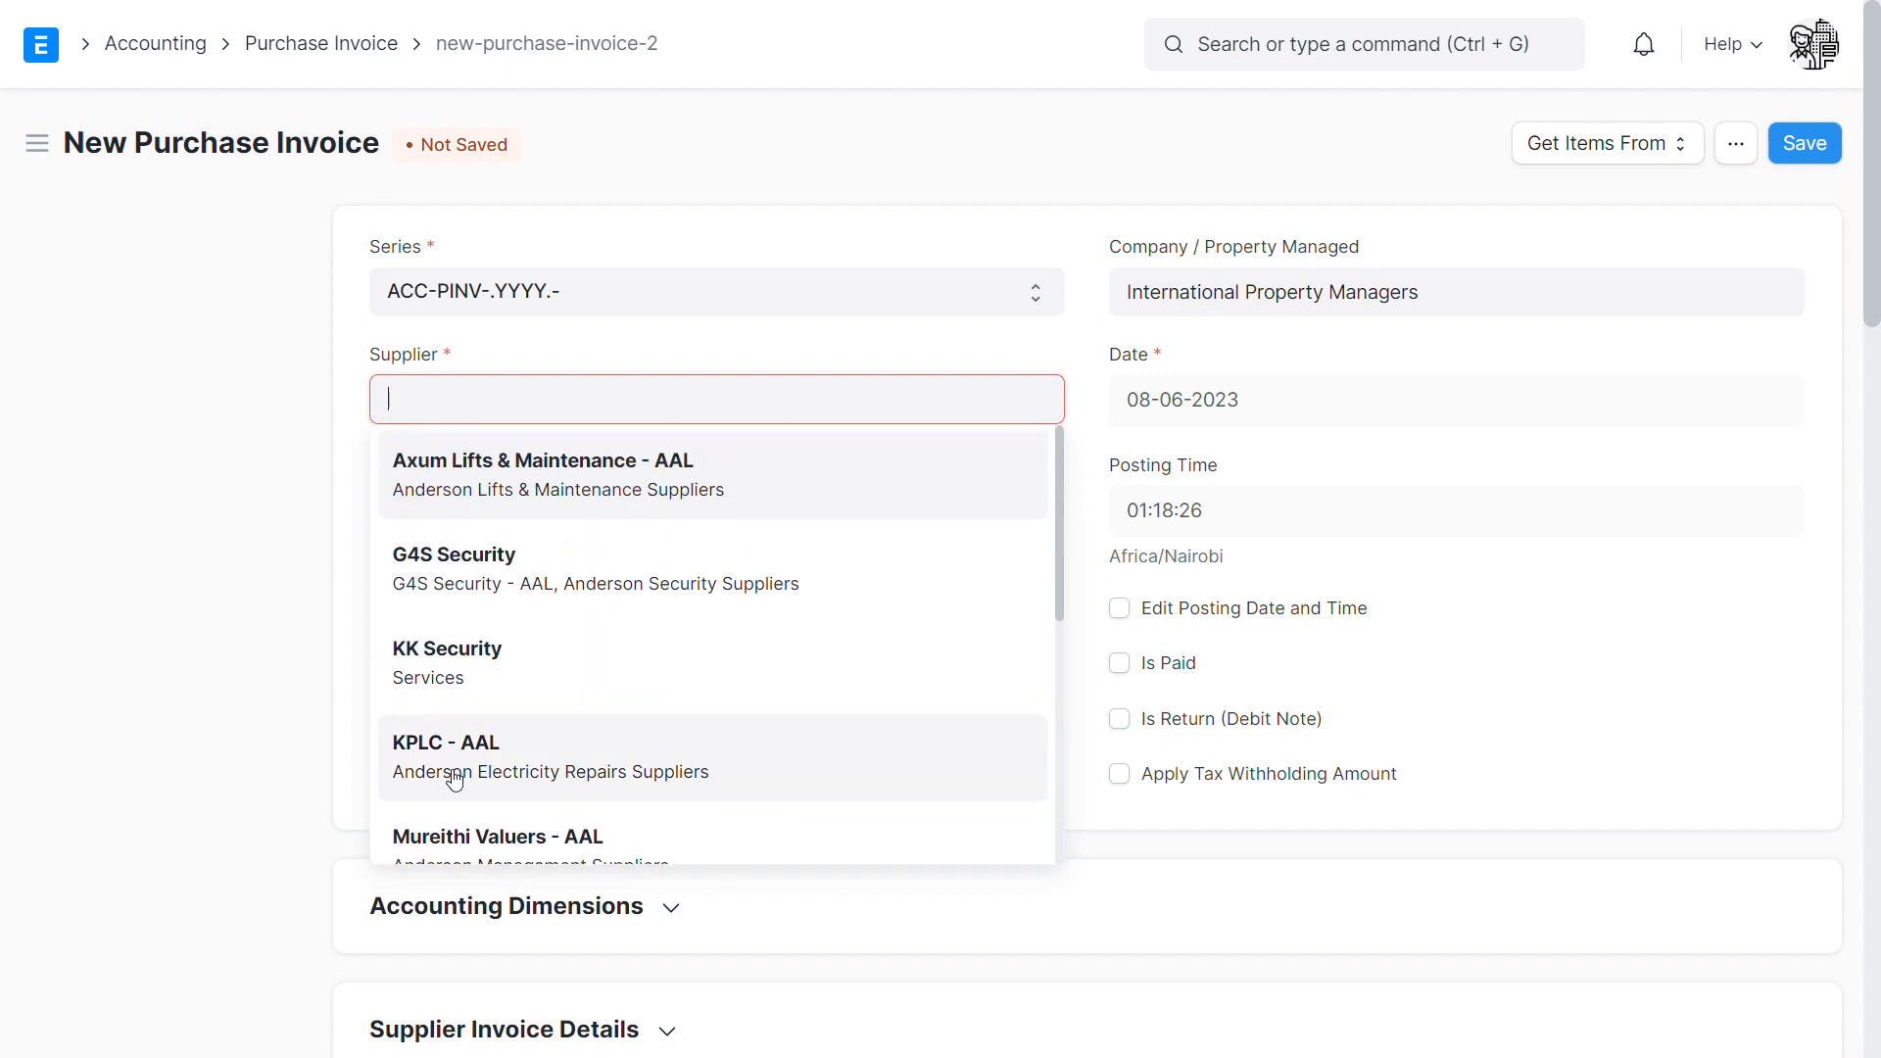
pyautogui.click(453, 779)
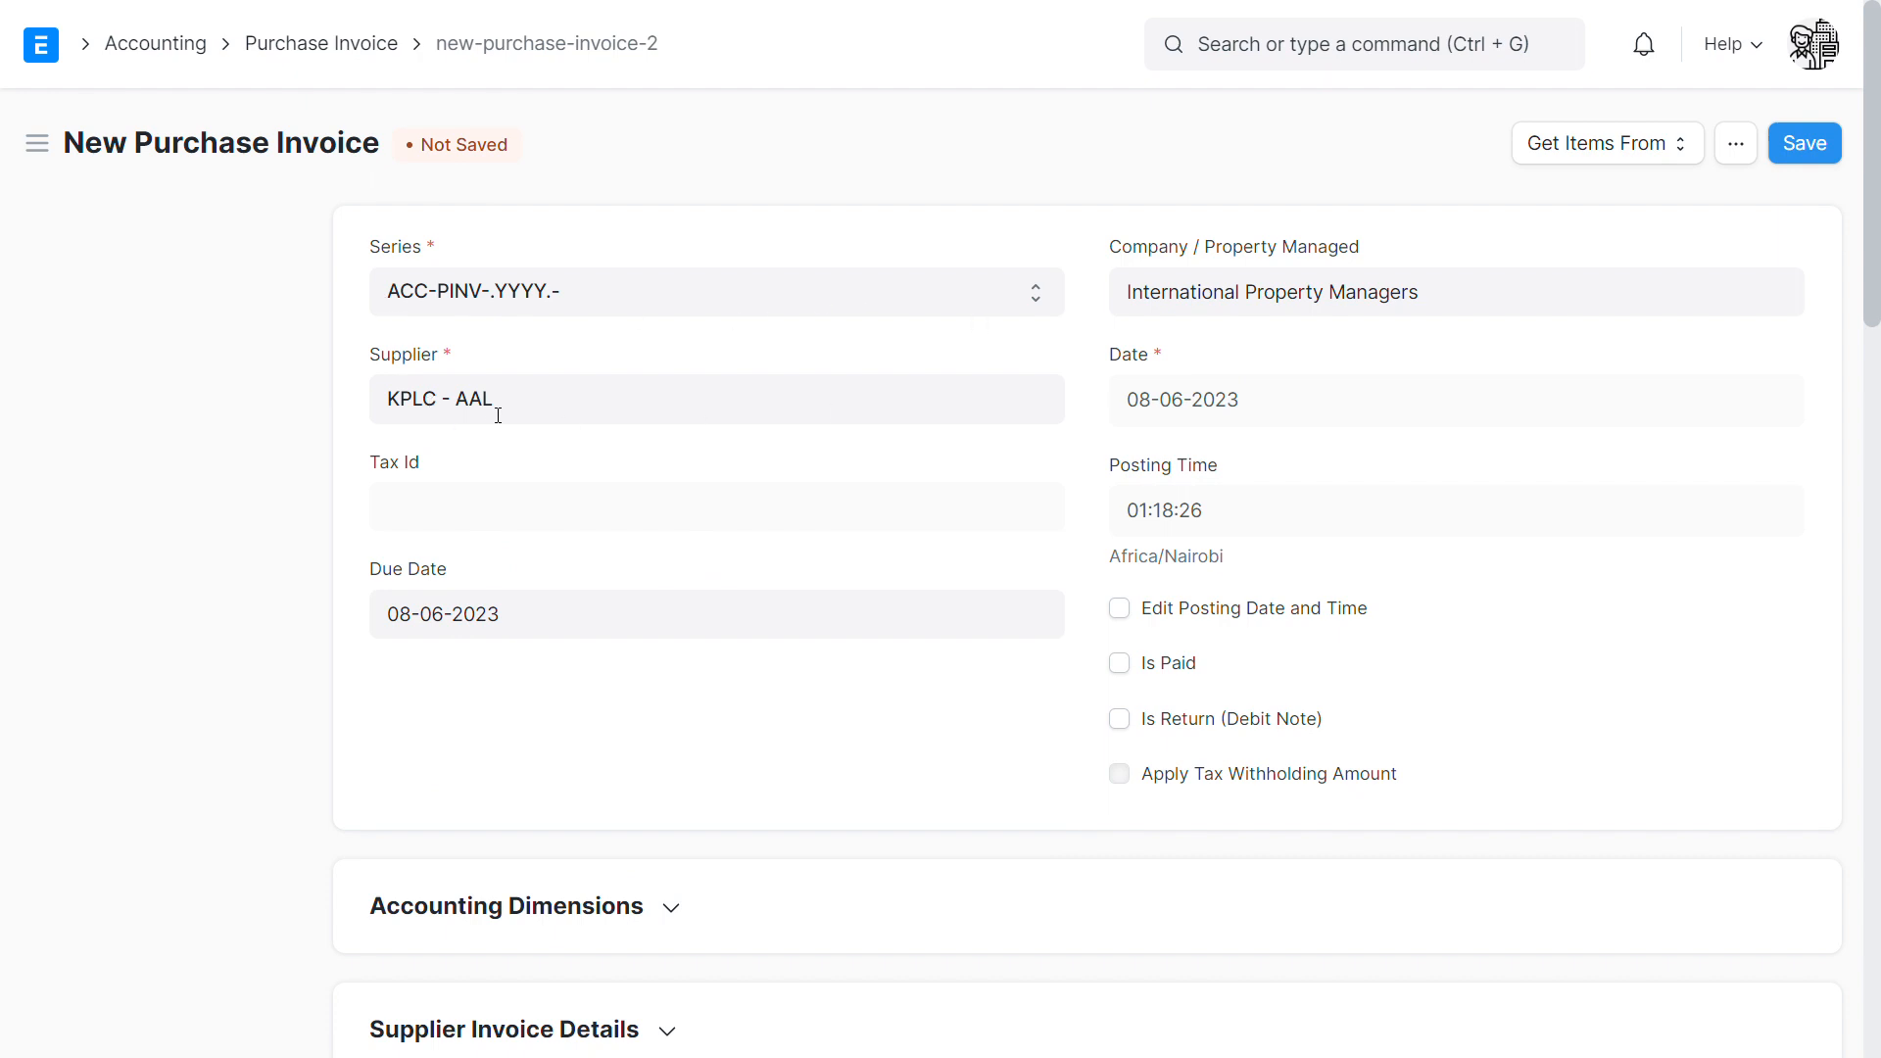
pyautogui.doubleClick(381, 356)
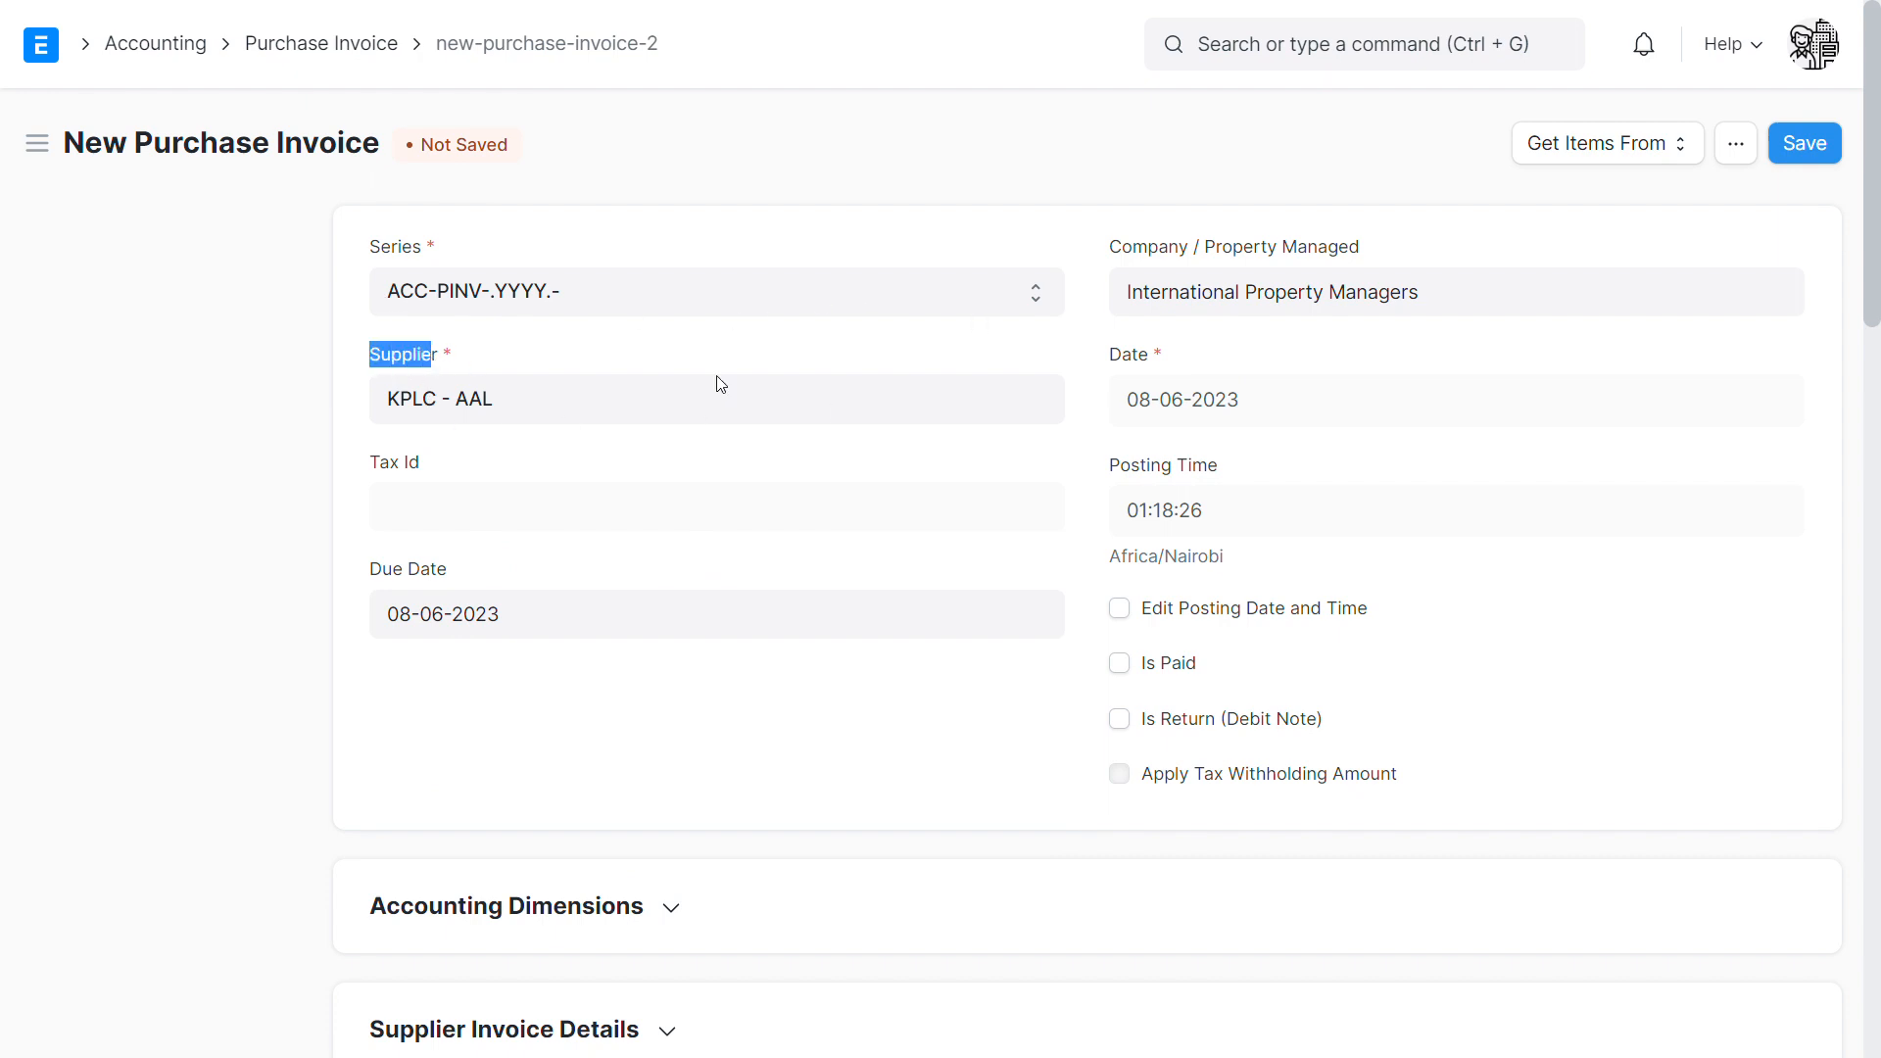
# - Set the invoice's posting date to 01-06-2023 and its due date to 10-06-2023
pyautogui.click(1206, 417)
pyautogui.click(1118, 610)
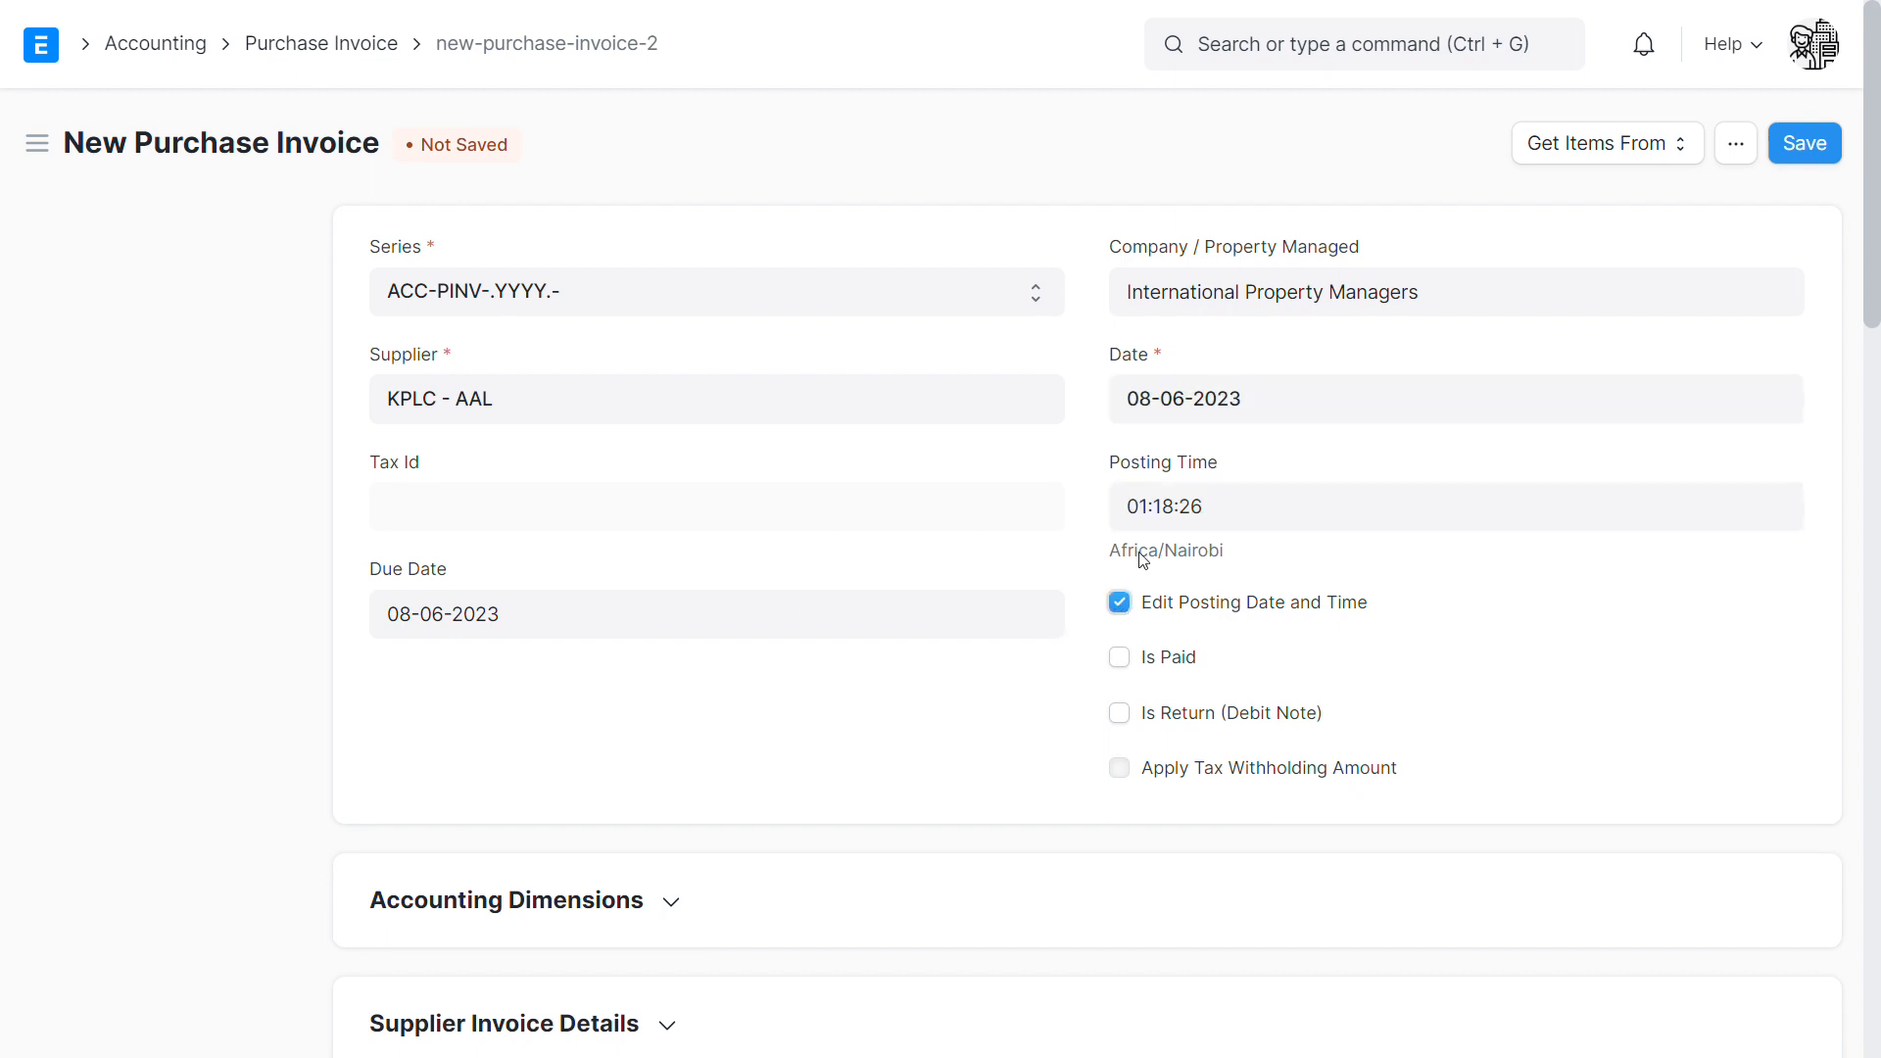
pyautogui.click(1138, 400)
pyautogui.click(1344, 574)
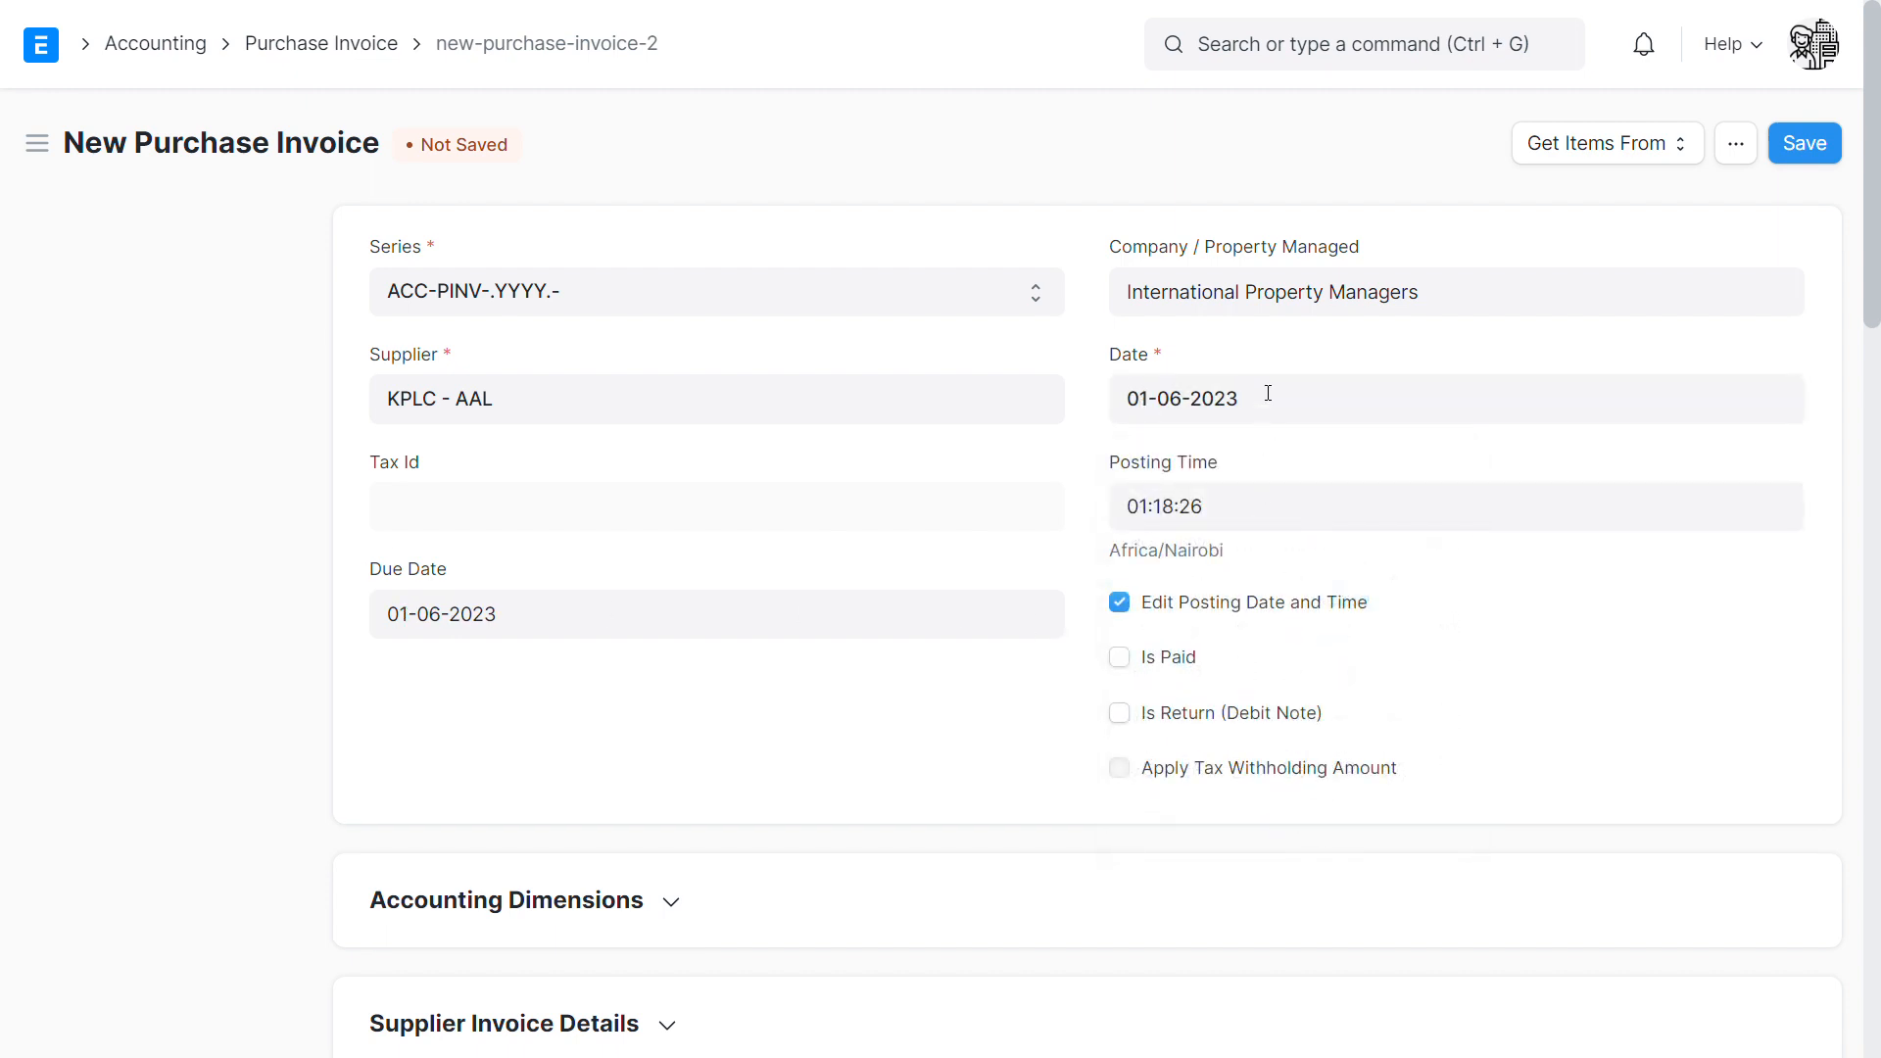
pyautogui.click(1119, 607)
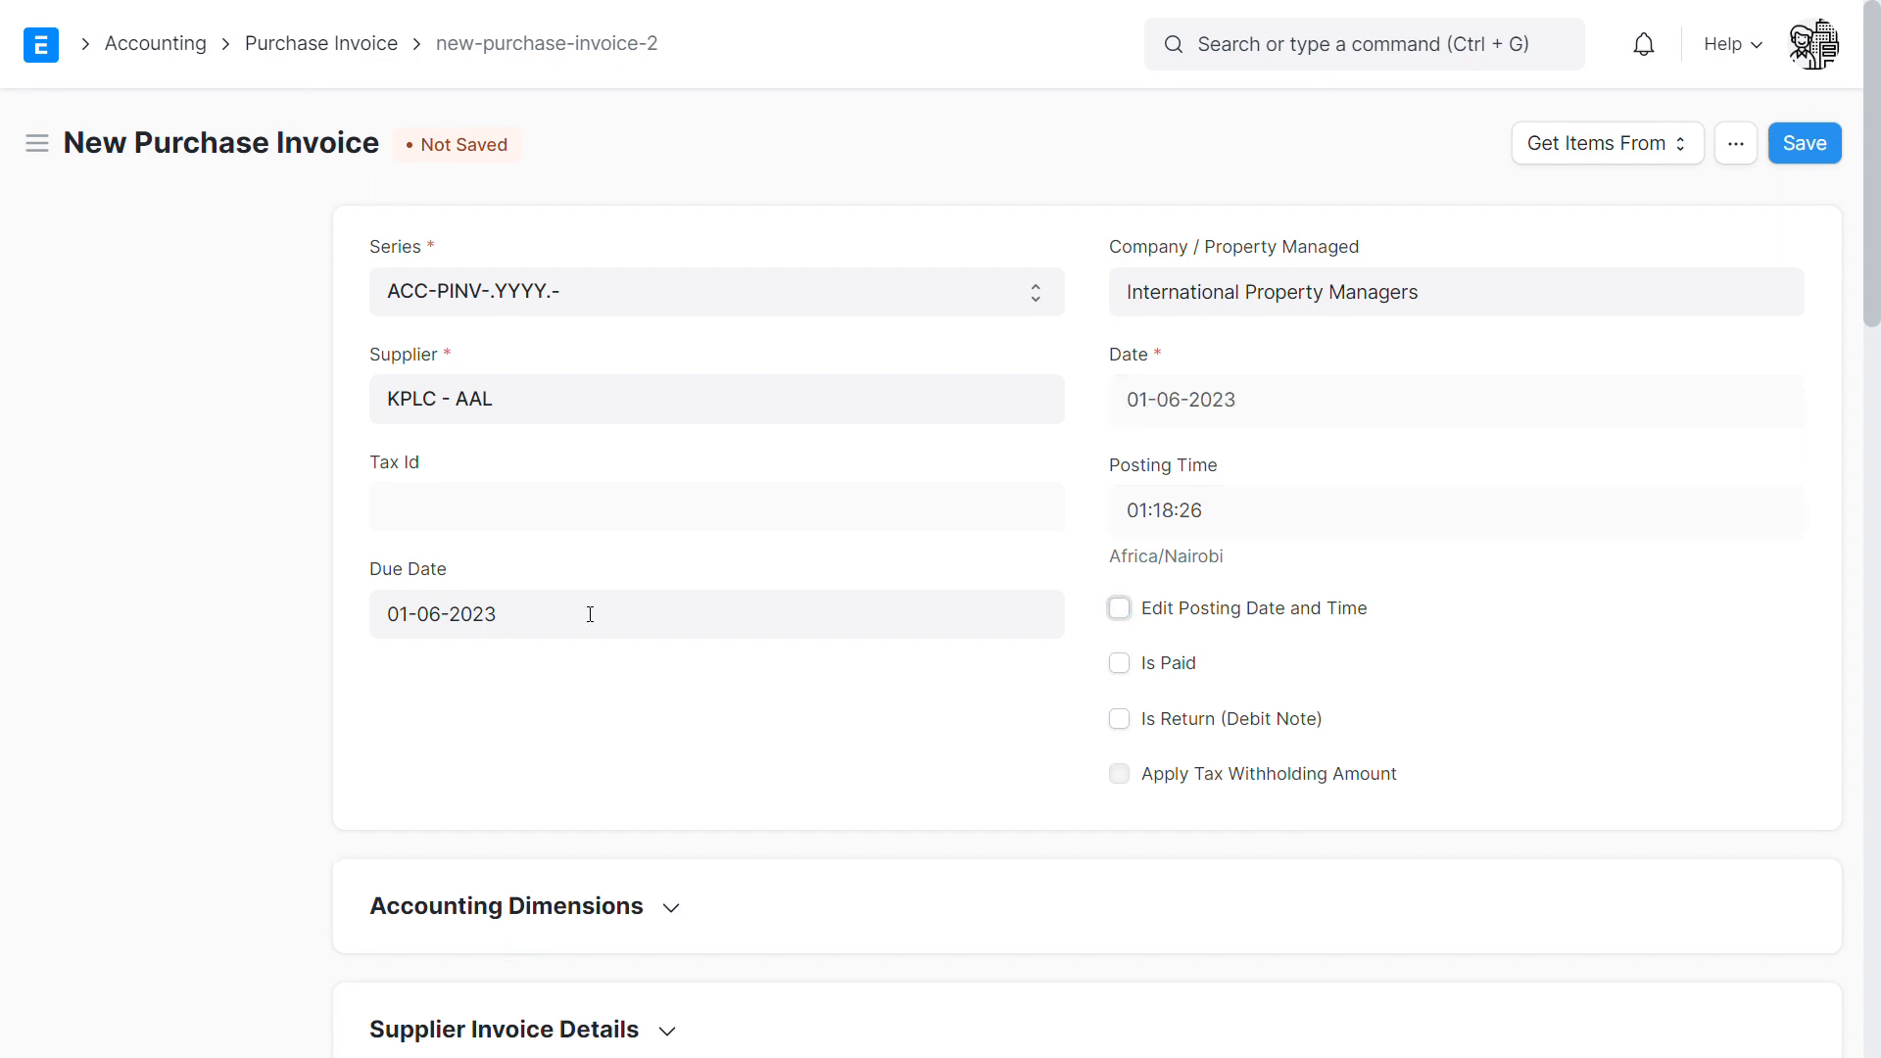
pyautogui.click(443, 615)
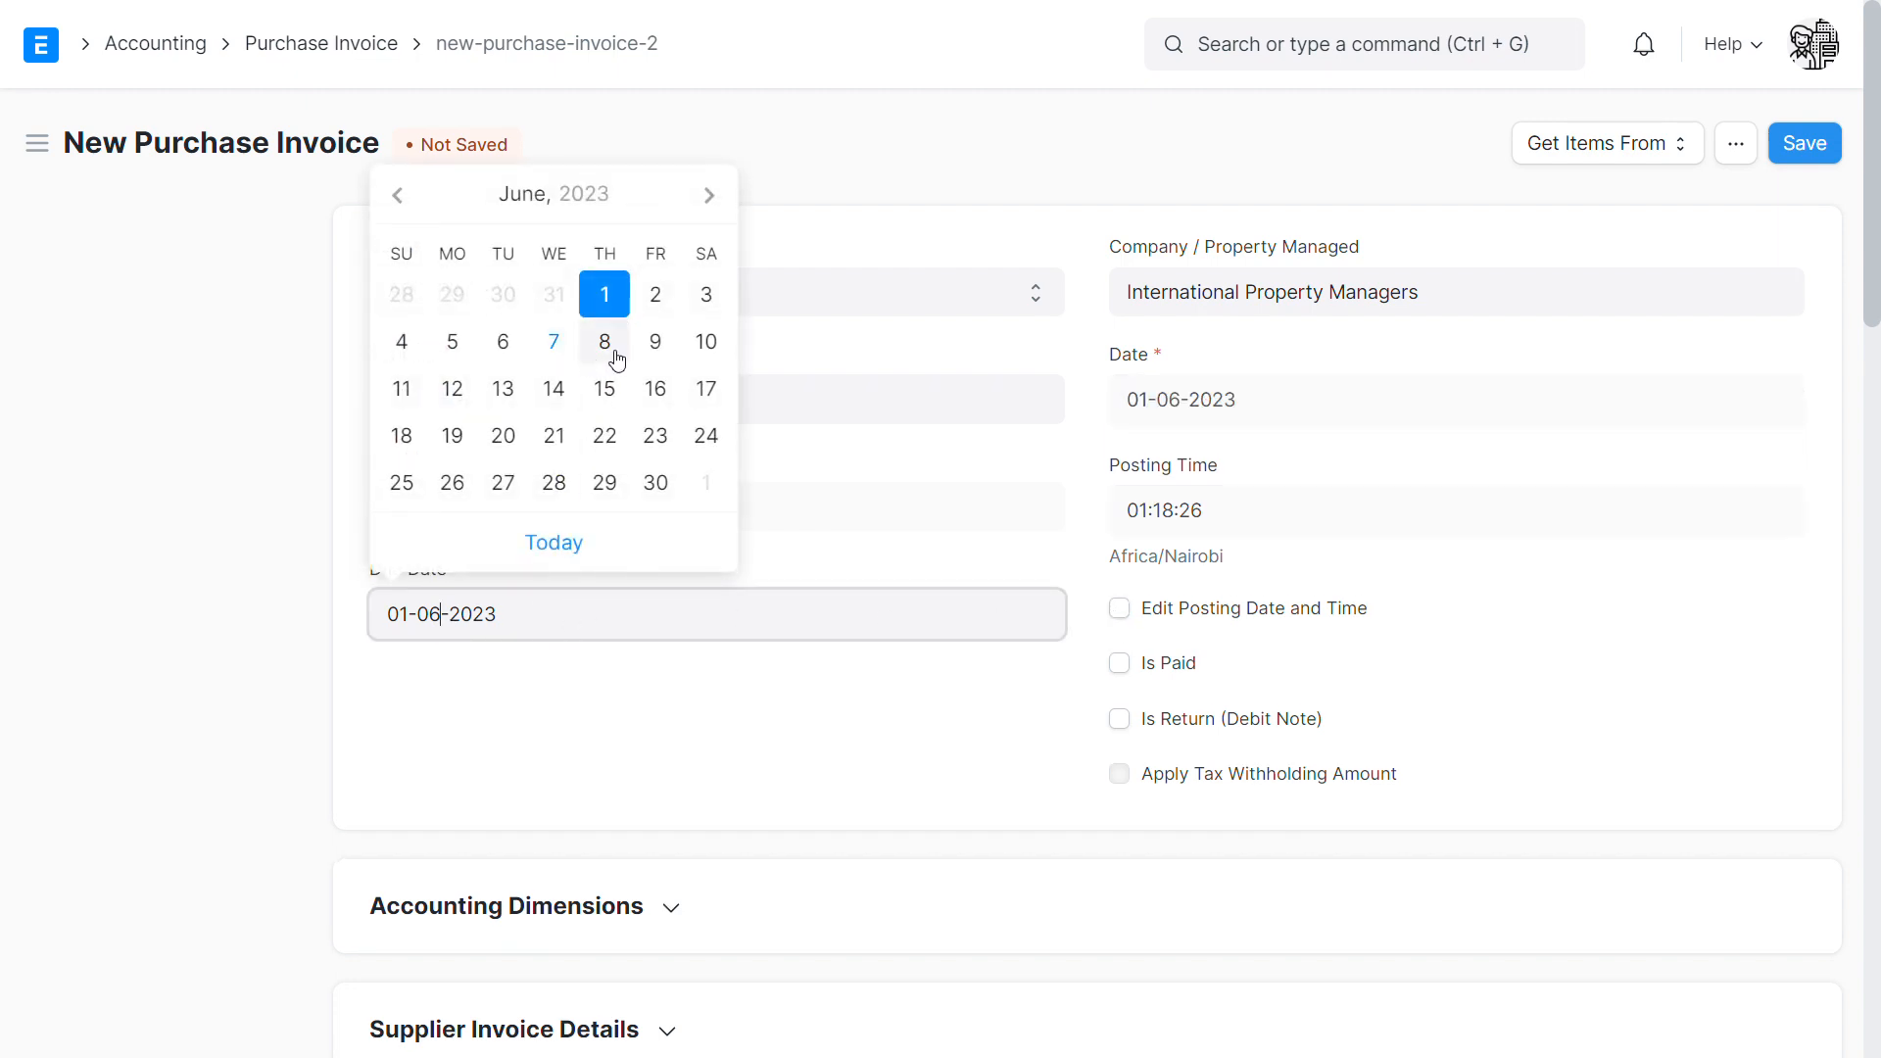
pyautogui.click(706, 342)
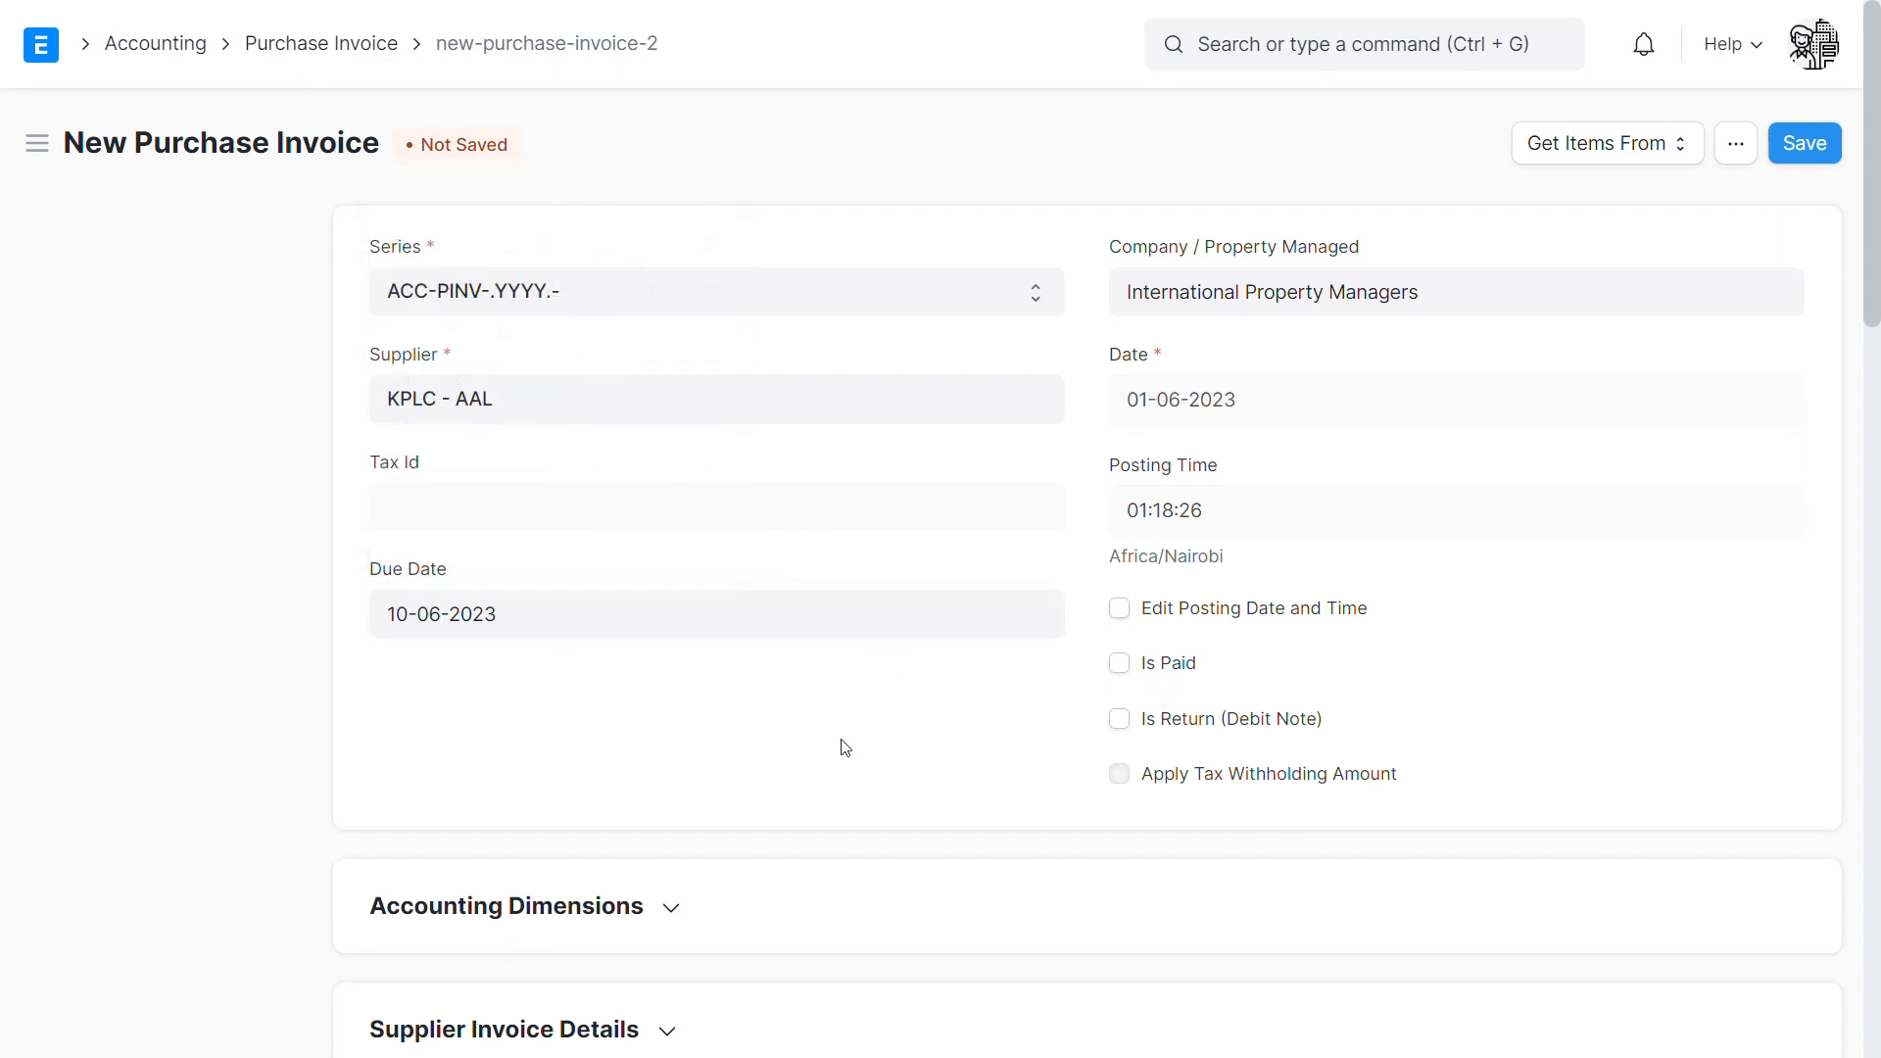
# - Set the invoice's Landlord/ Cost Center to Main - IPM and collapse the Accounting Dimensions section
pyautogui.scroll(-1, 1136, 657)
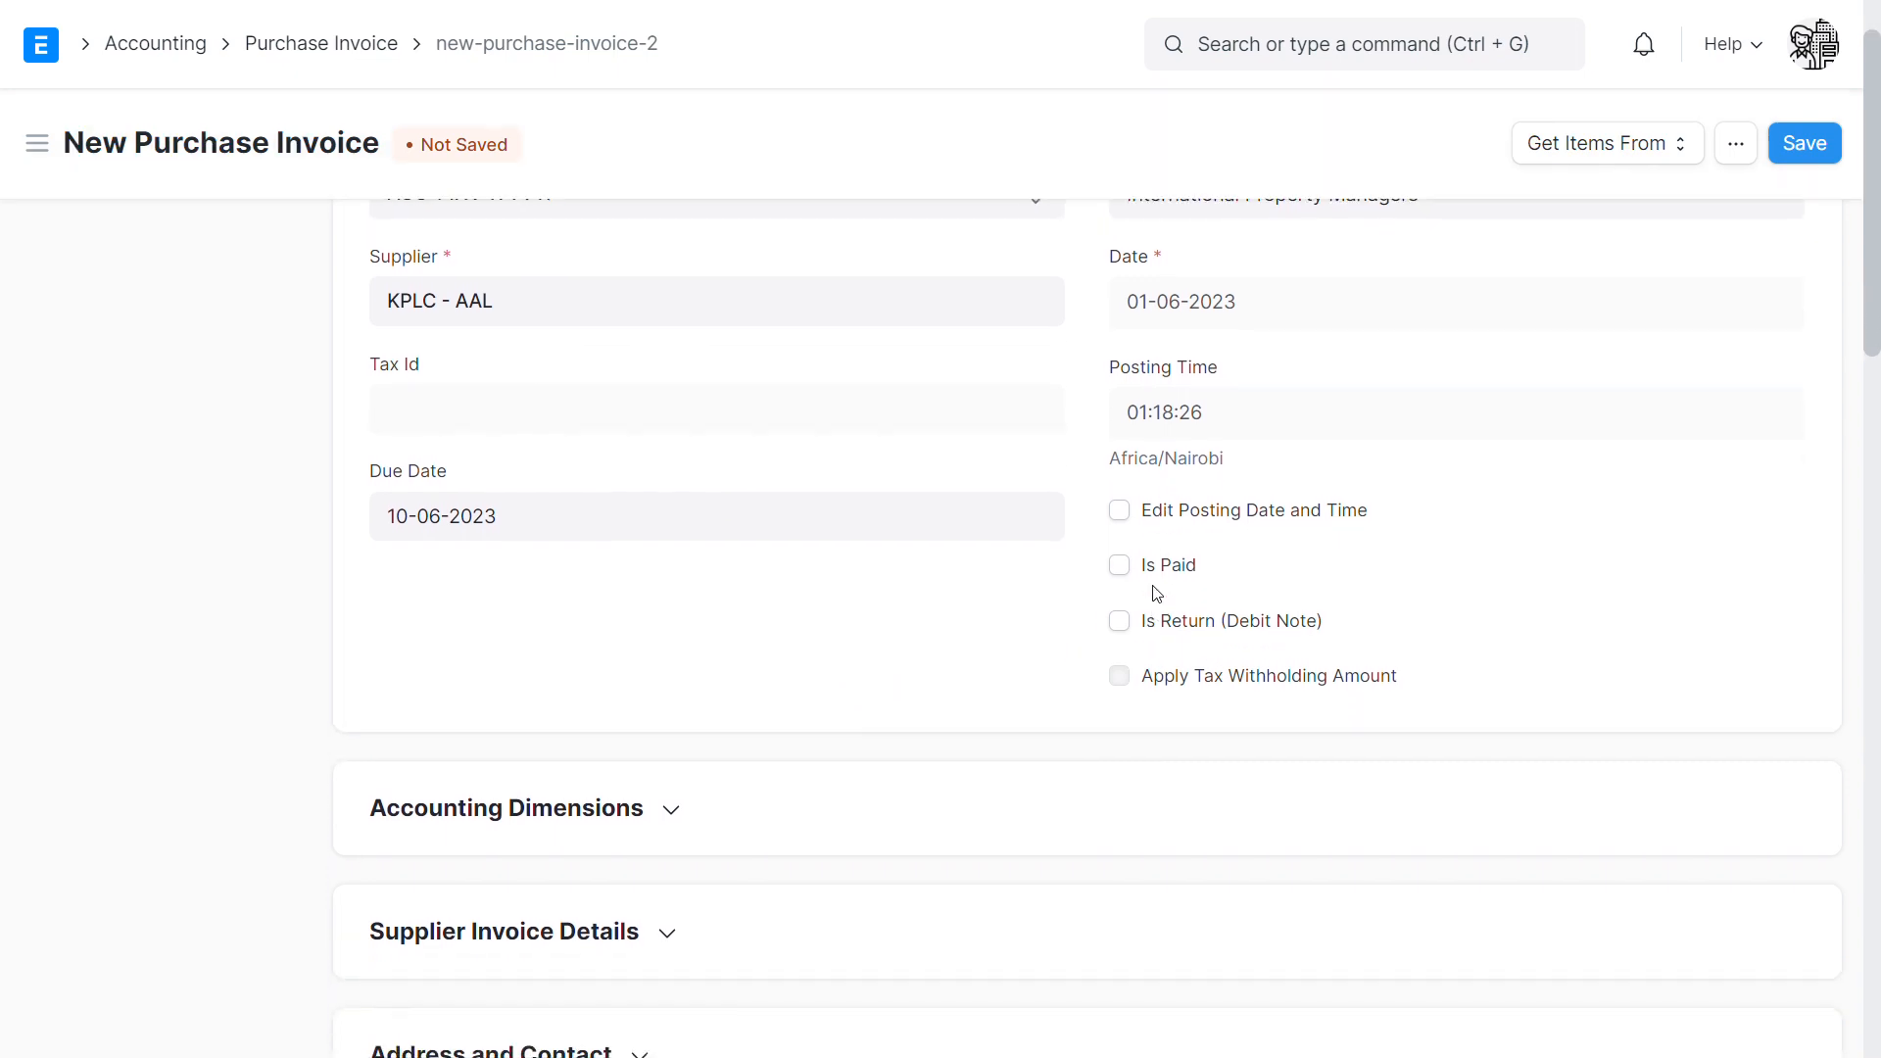
pyautogui.scroll(-2, 1156, 592)
pyautogui.click(450, 632)
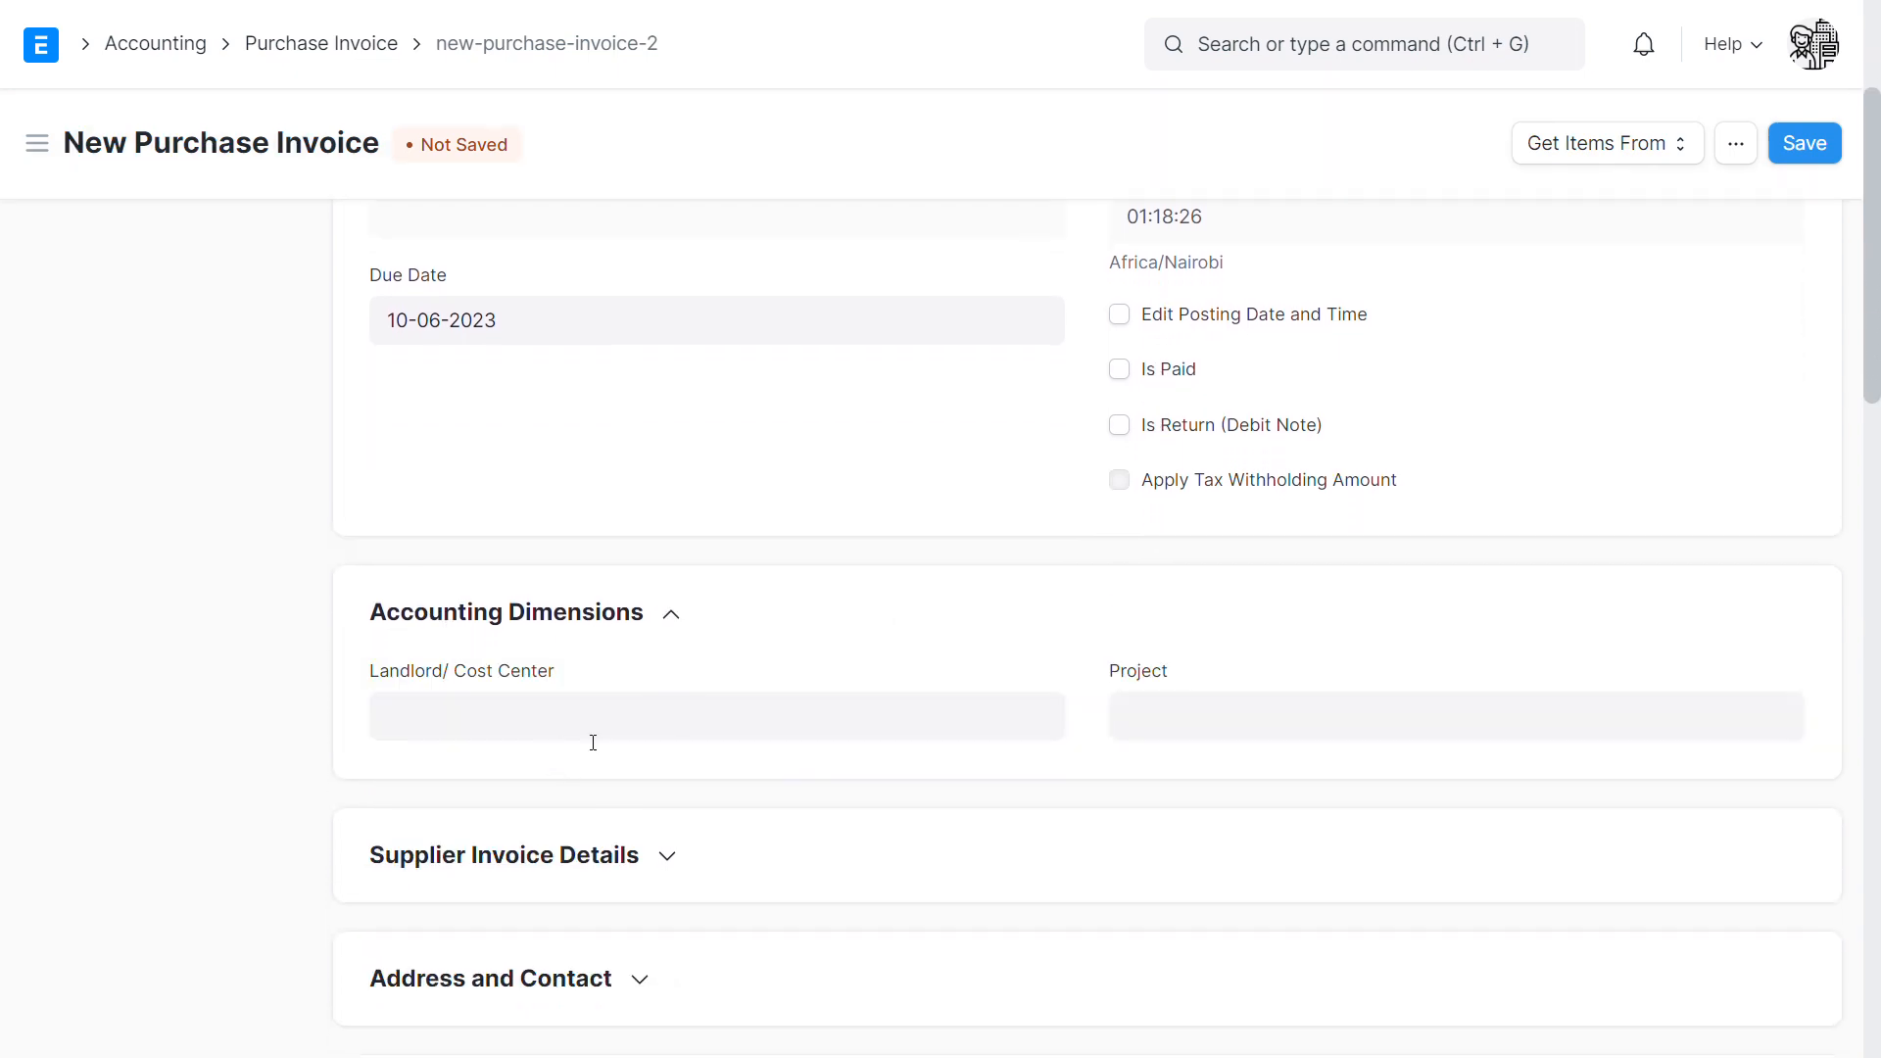
pyautogui.click(548, 736)
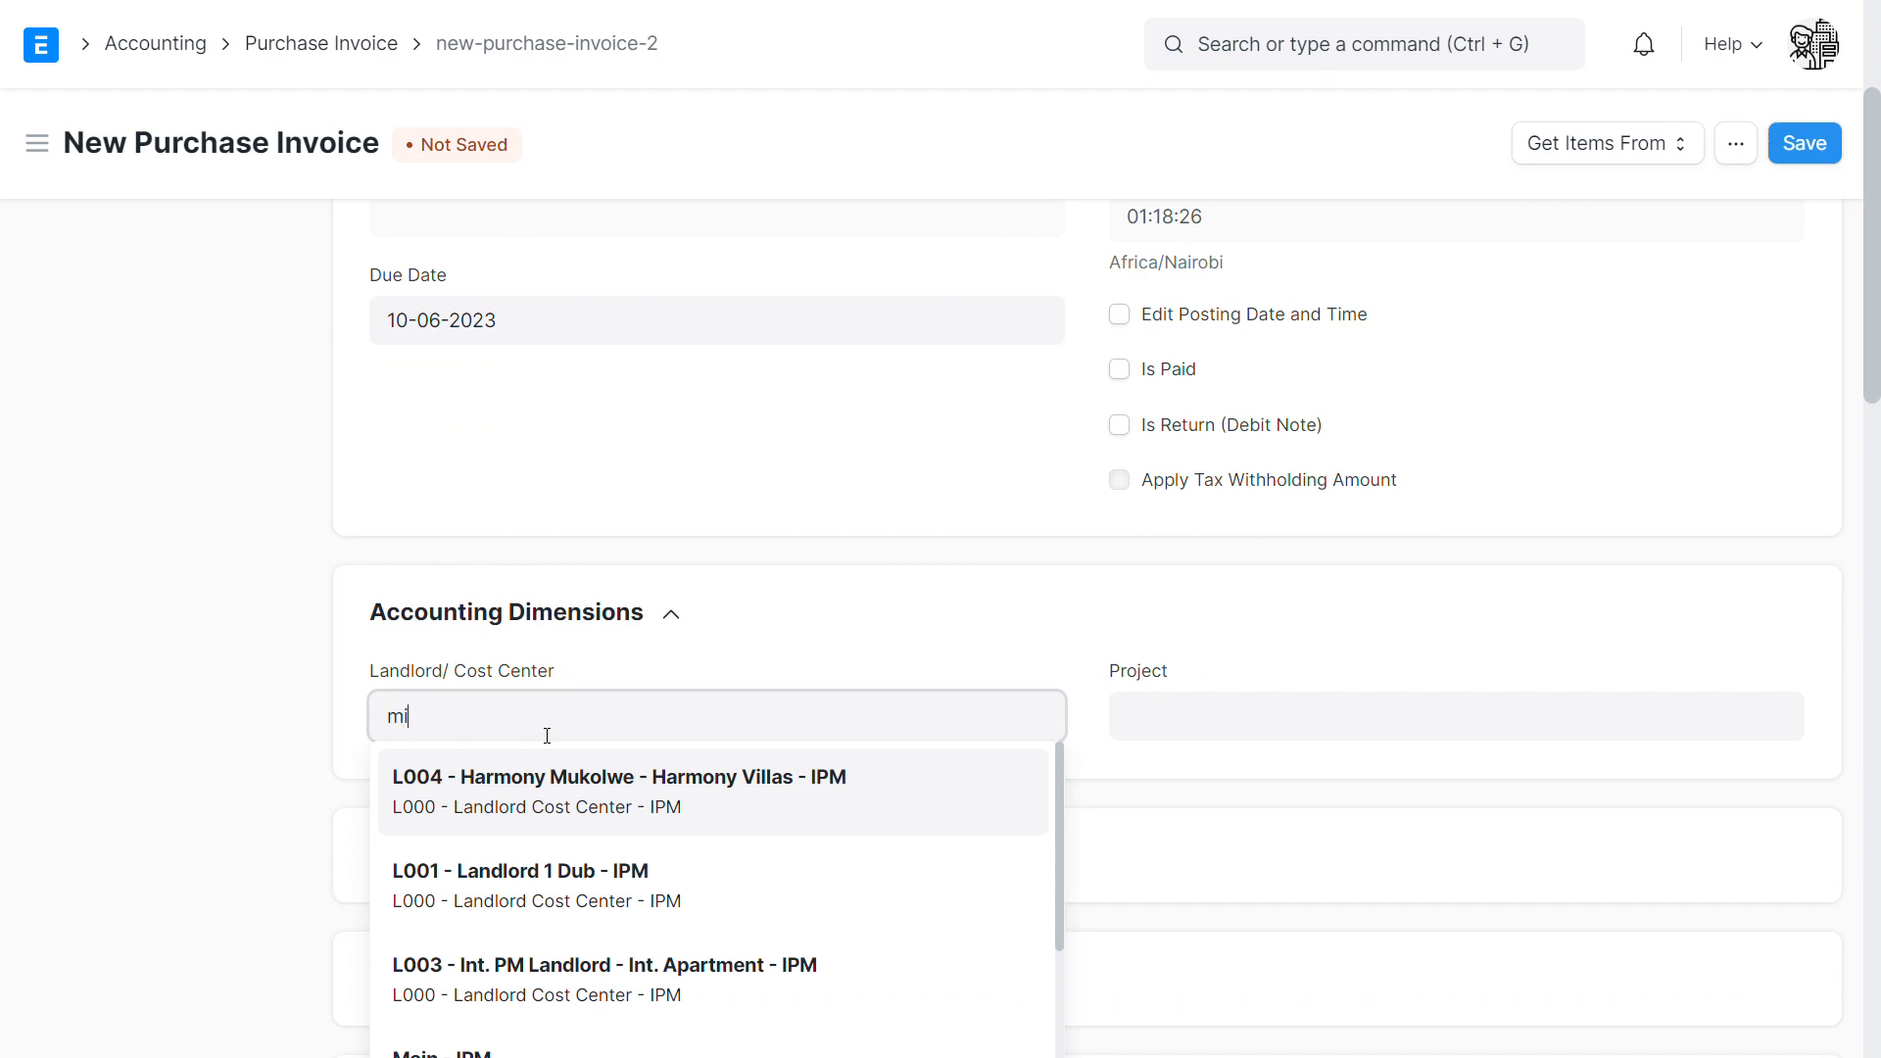
pyautogui.write('ma')
pyautogui.click(462, 833)
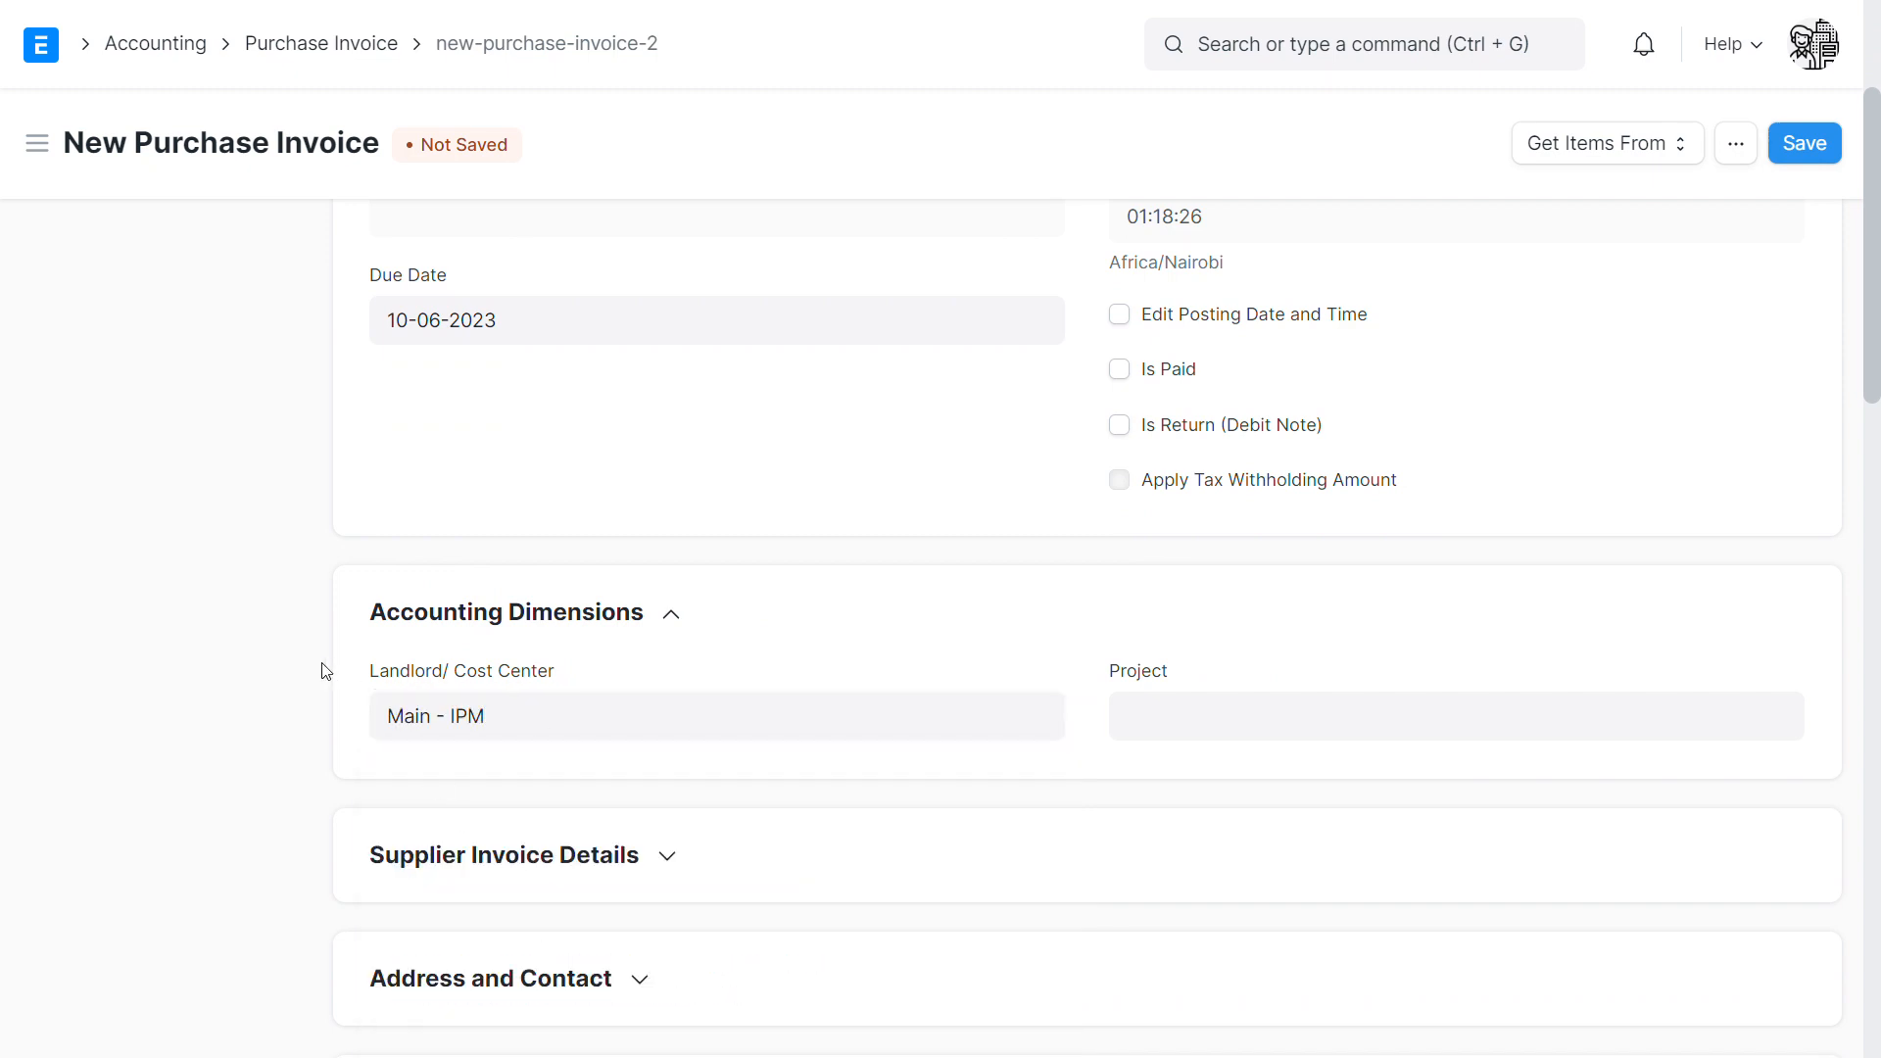
pyautogui.click(376, 614)
pyautogui.scroll(-5, 638, 633)
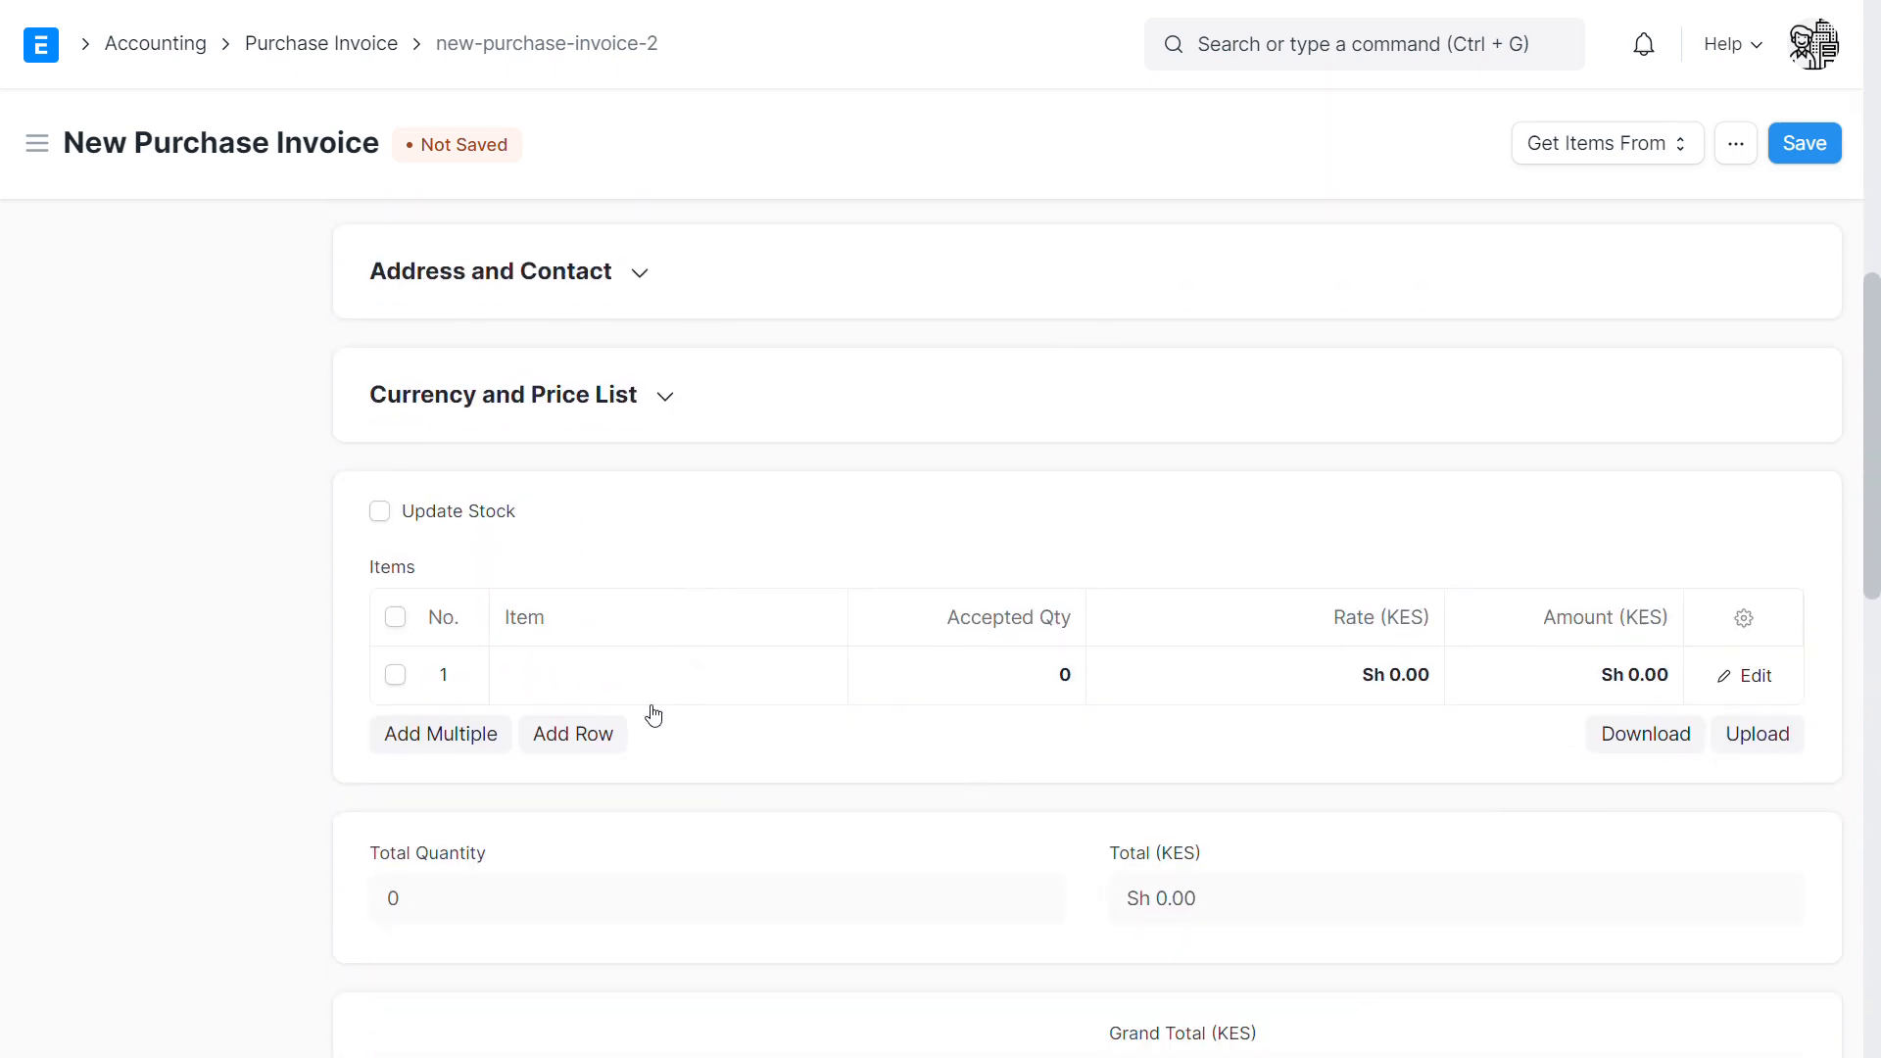
# - Set the invoice's first item row to AAL- Electricity with a rate of 21,880.00 KES
pyautogui.click(585, 680)
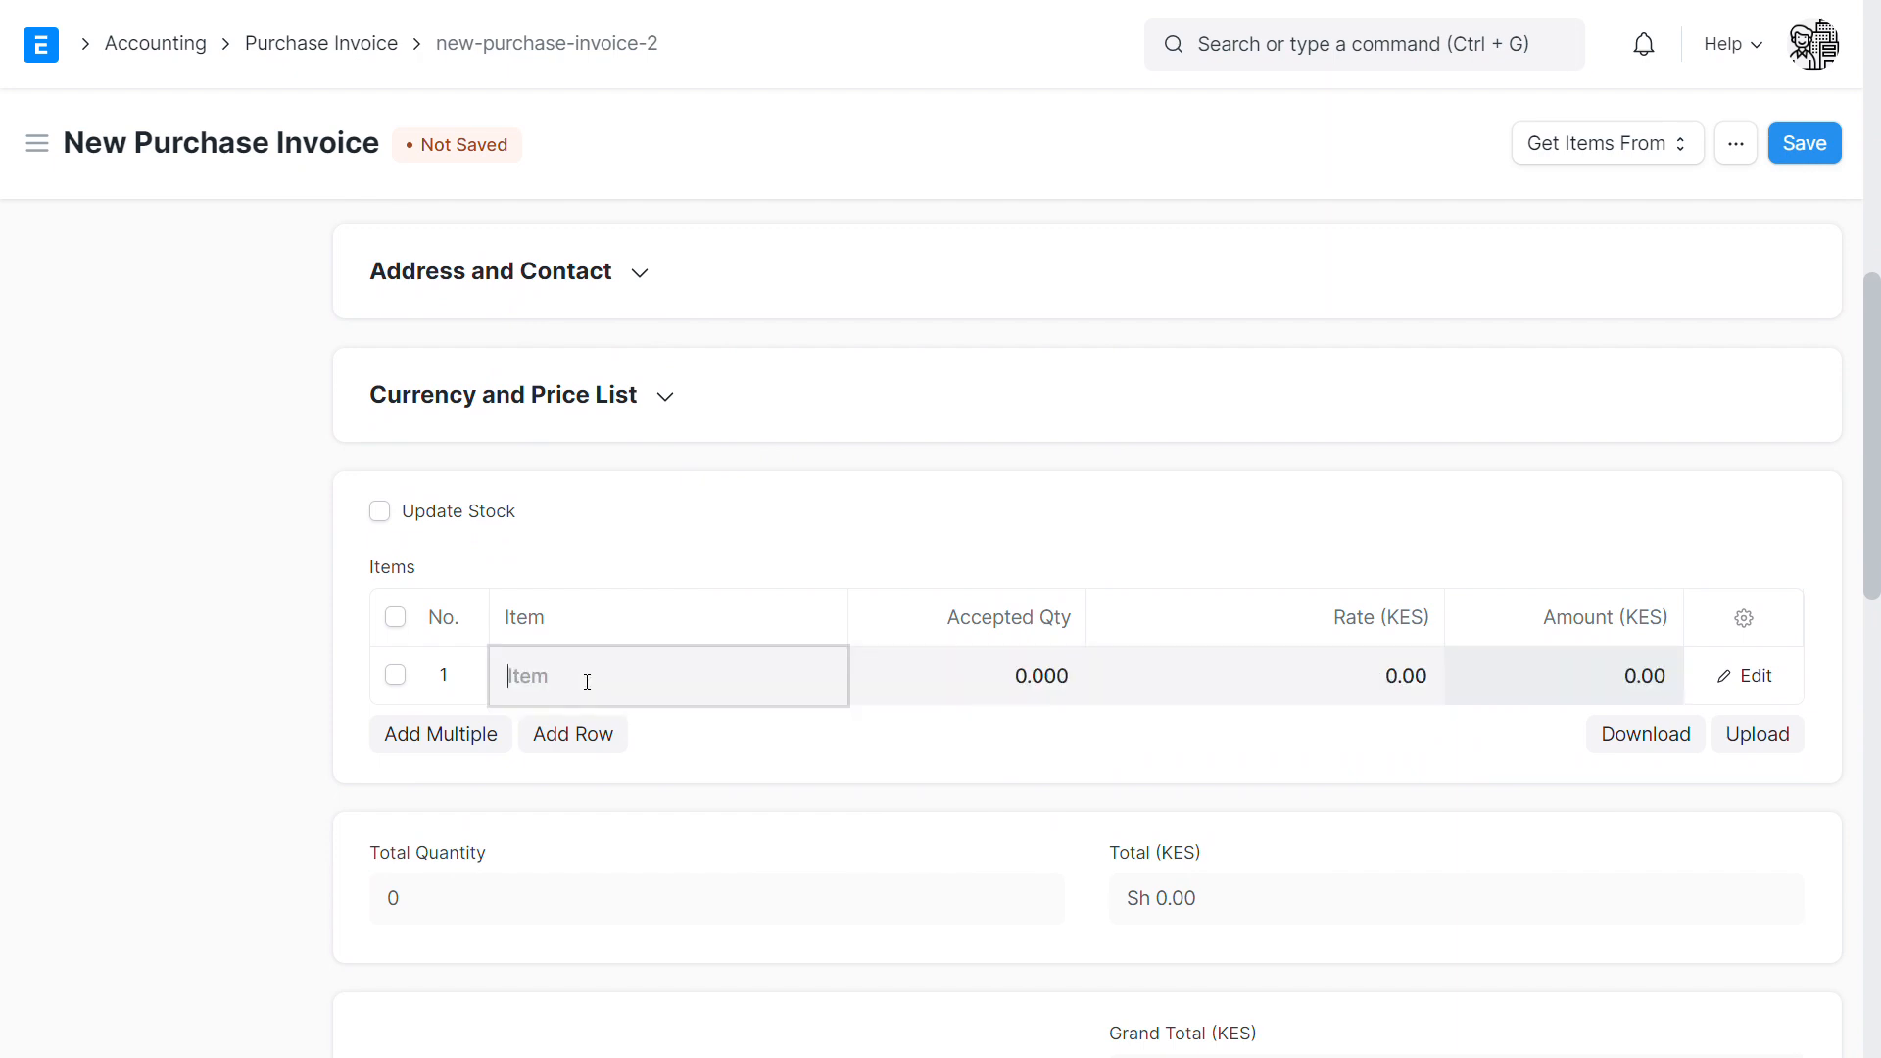
pyautogui.write('ele')
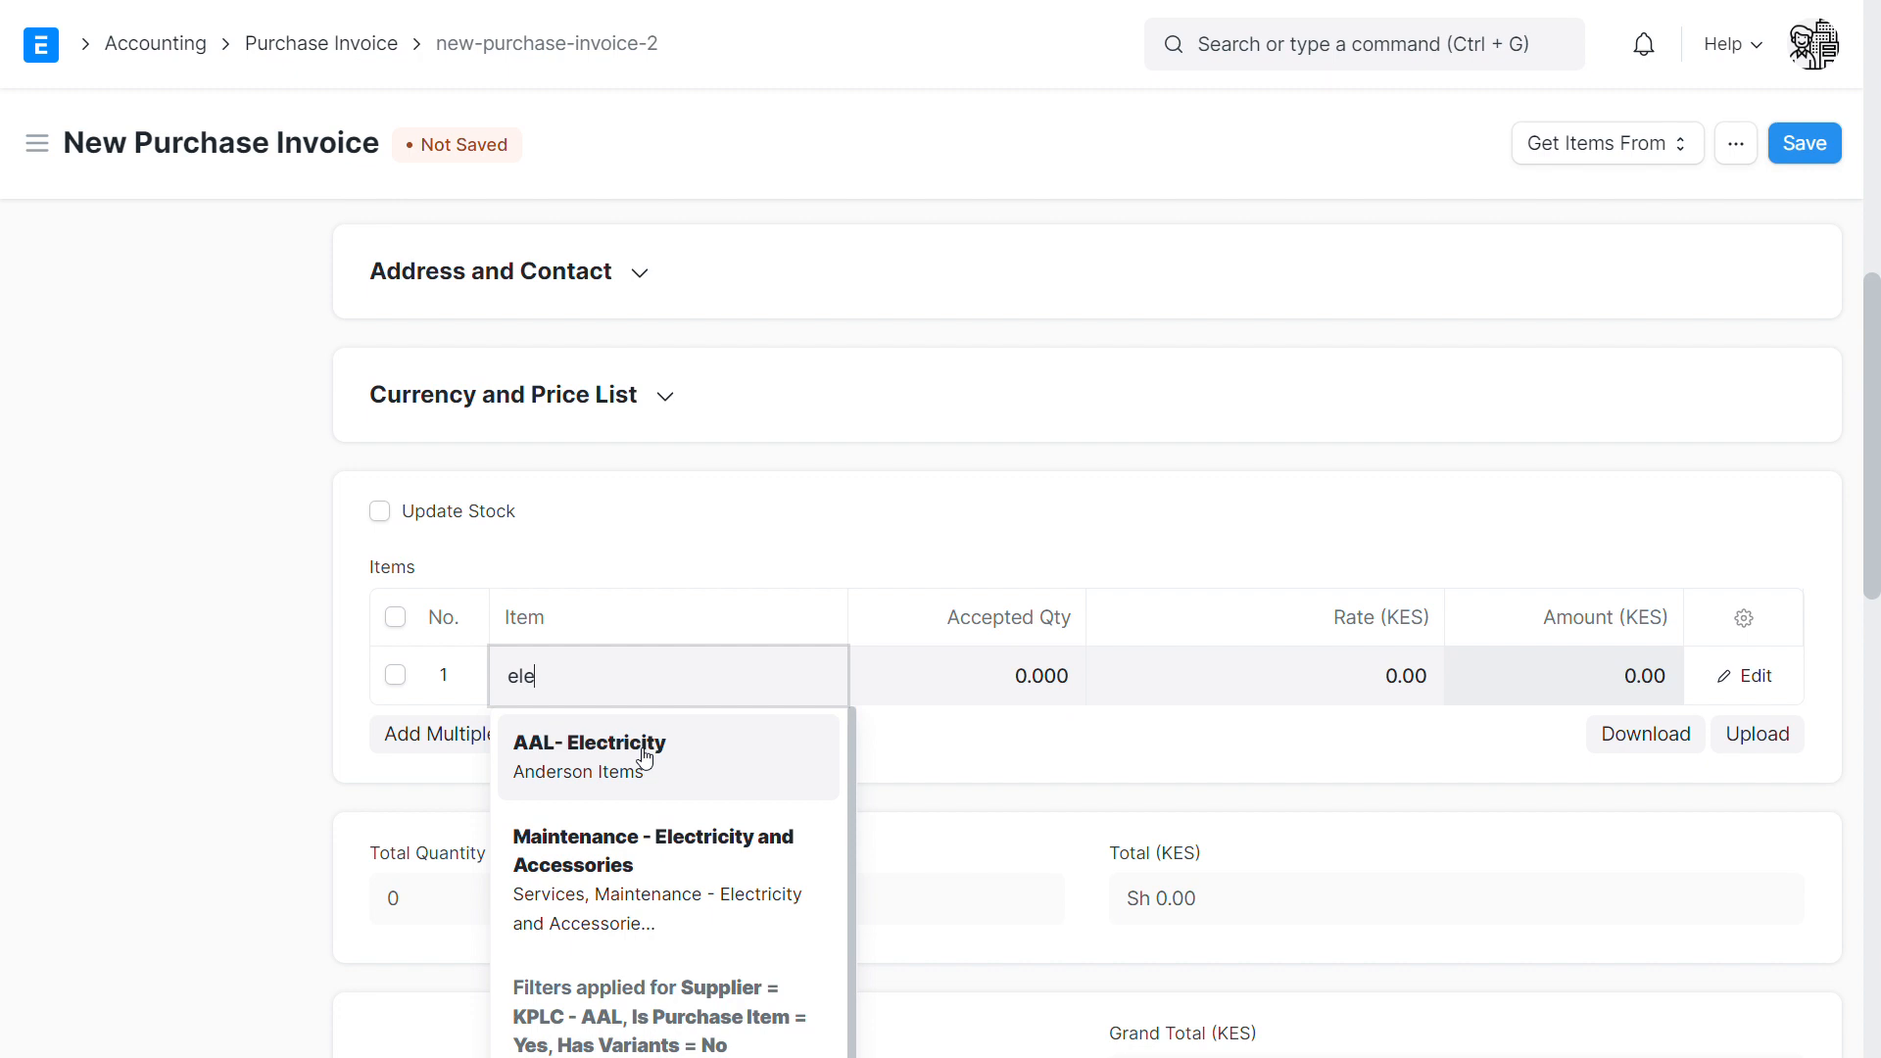
pyautogui.click(643, 759)
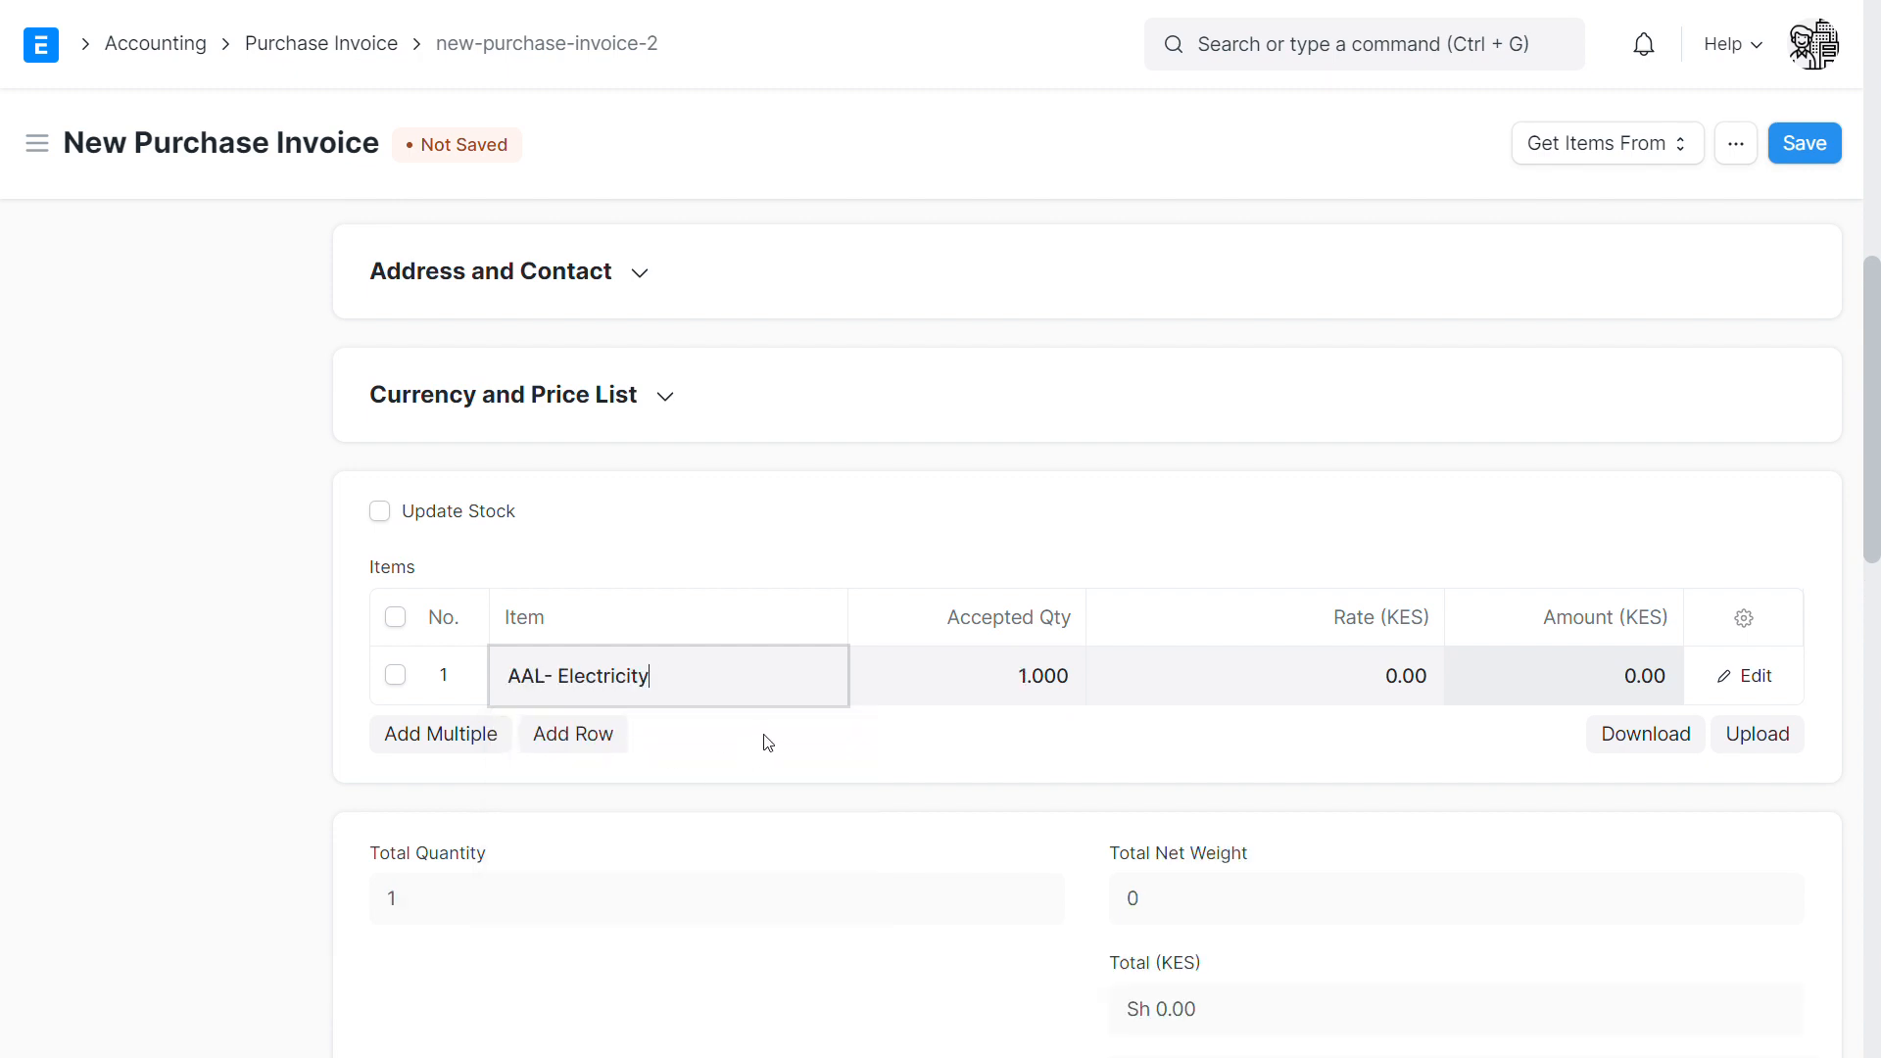
pyautogui.click(1224, 707)
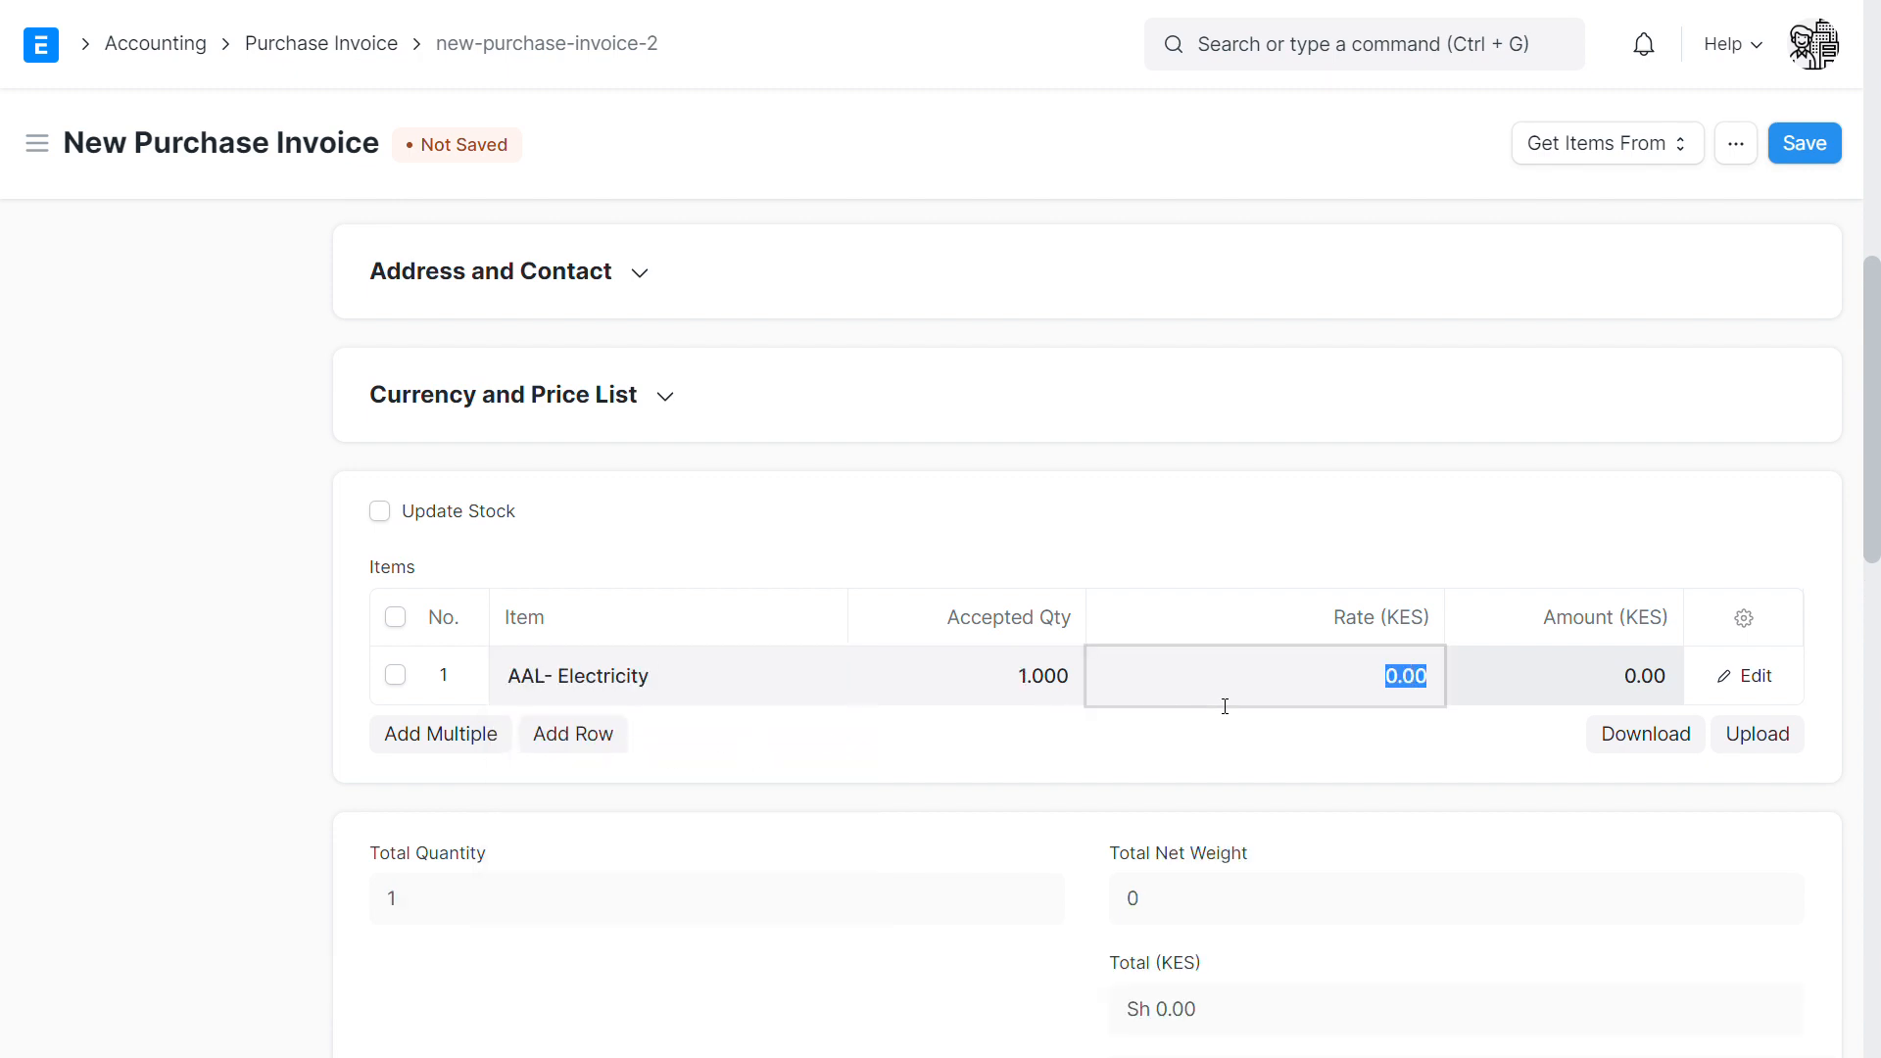
pyautogui.write('21880')
pyautogui.click(1197, 764)
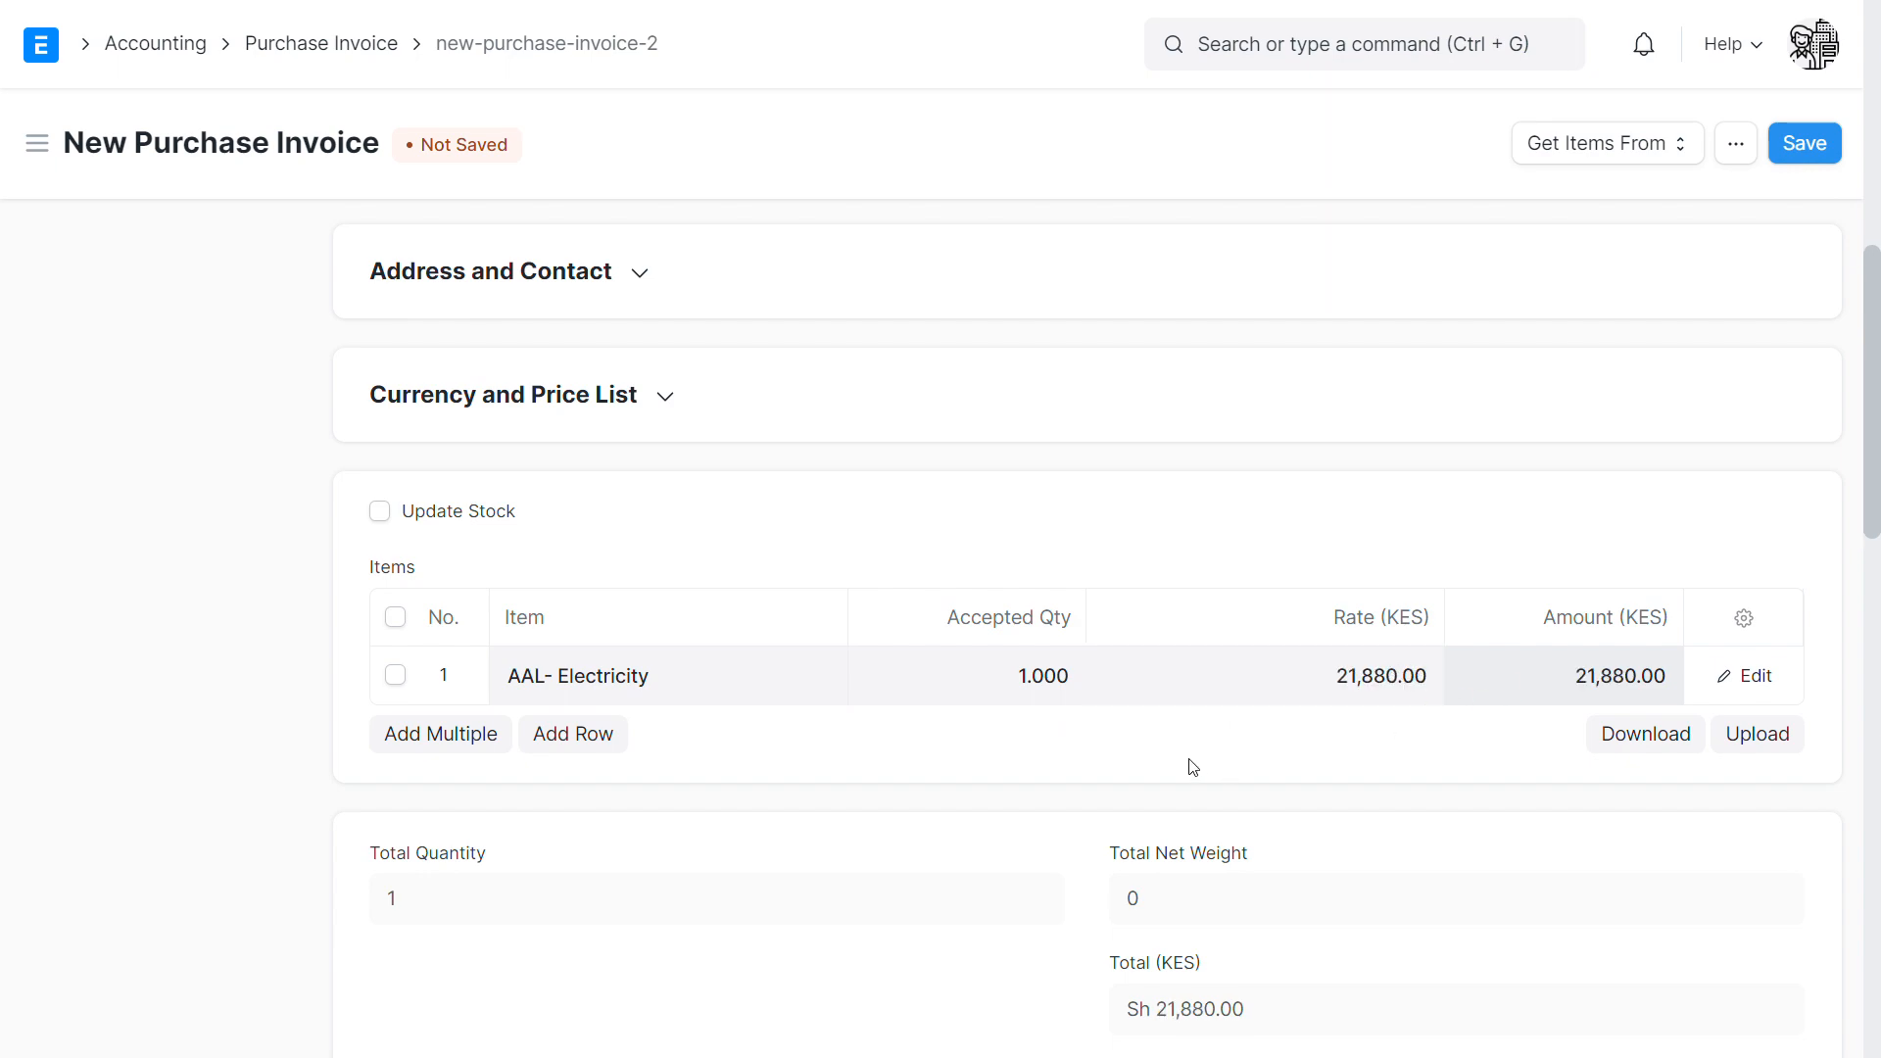
# - Save the KPLC - AAL invoice without adding a payment and return to the Purchase Invoice list
pyautogui.scroll(-8, 1188, 722)
pyautogui.scroll(-5, 1264, 774)
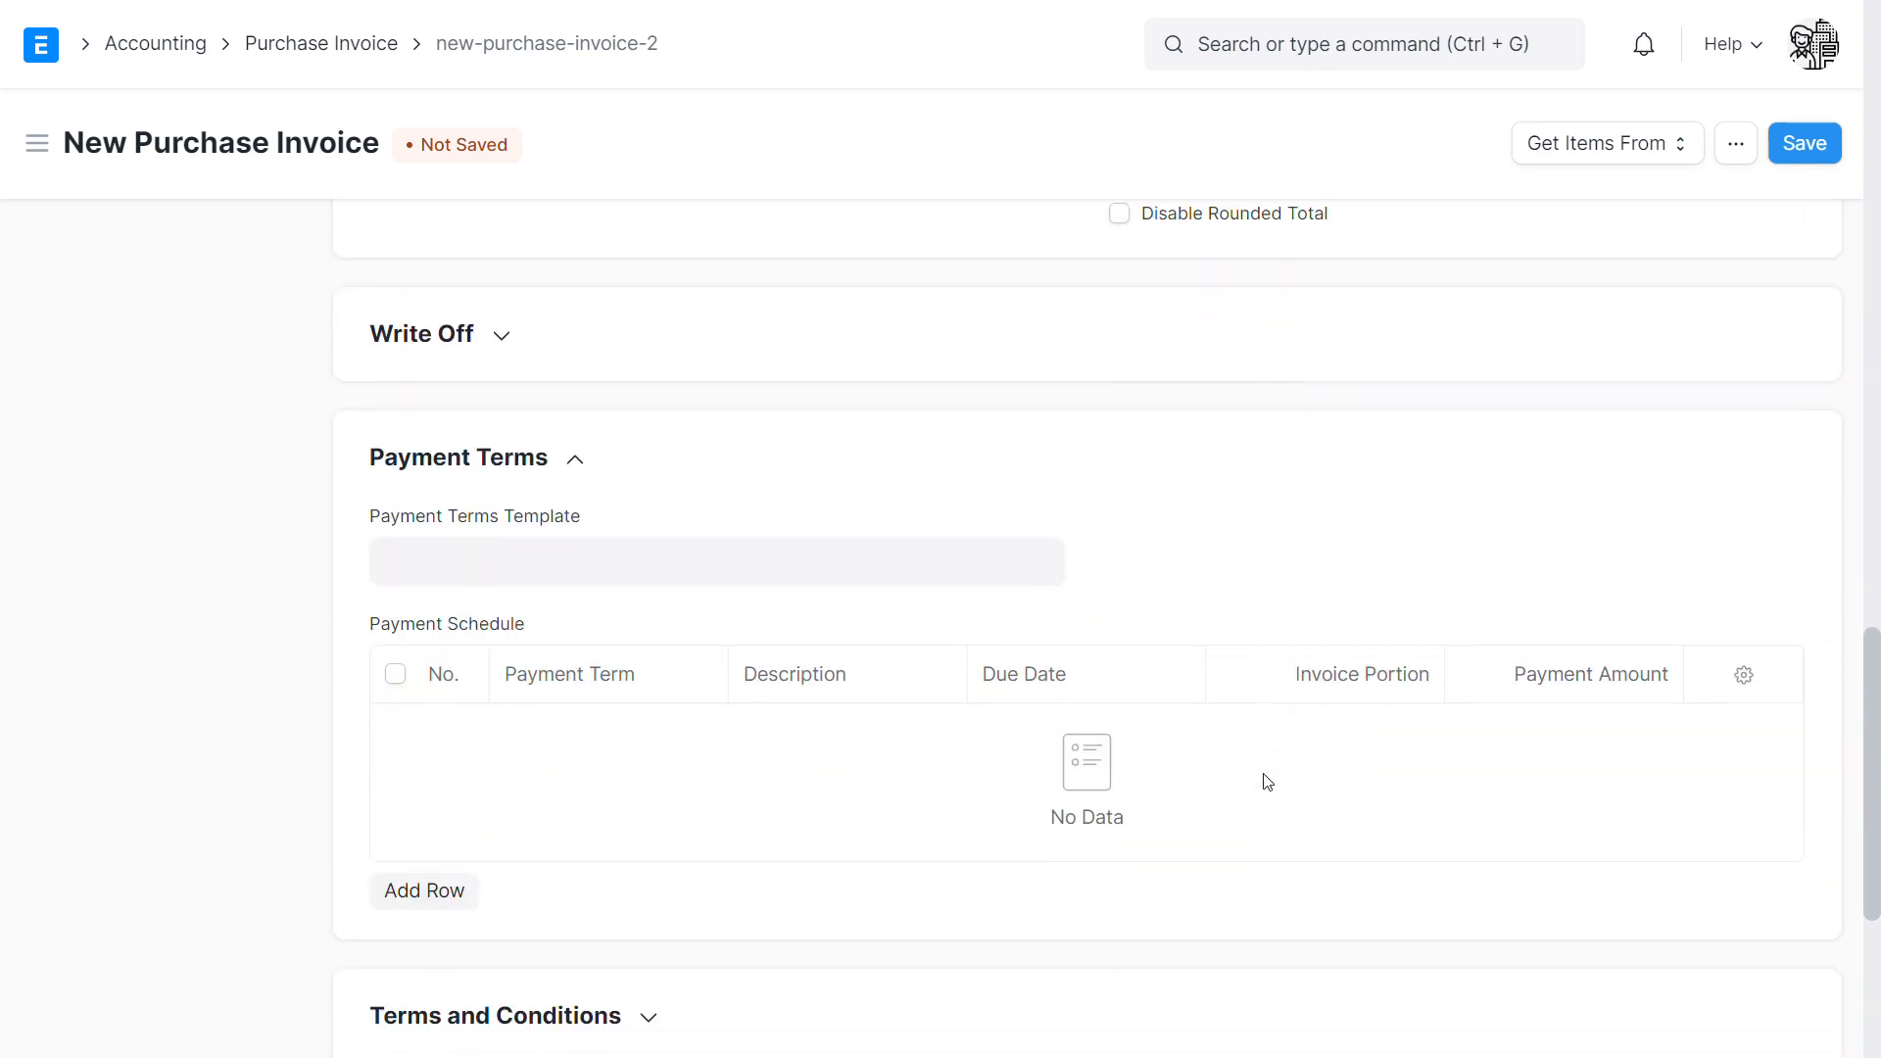
pyautogui.scroll(10, 1545, 600)
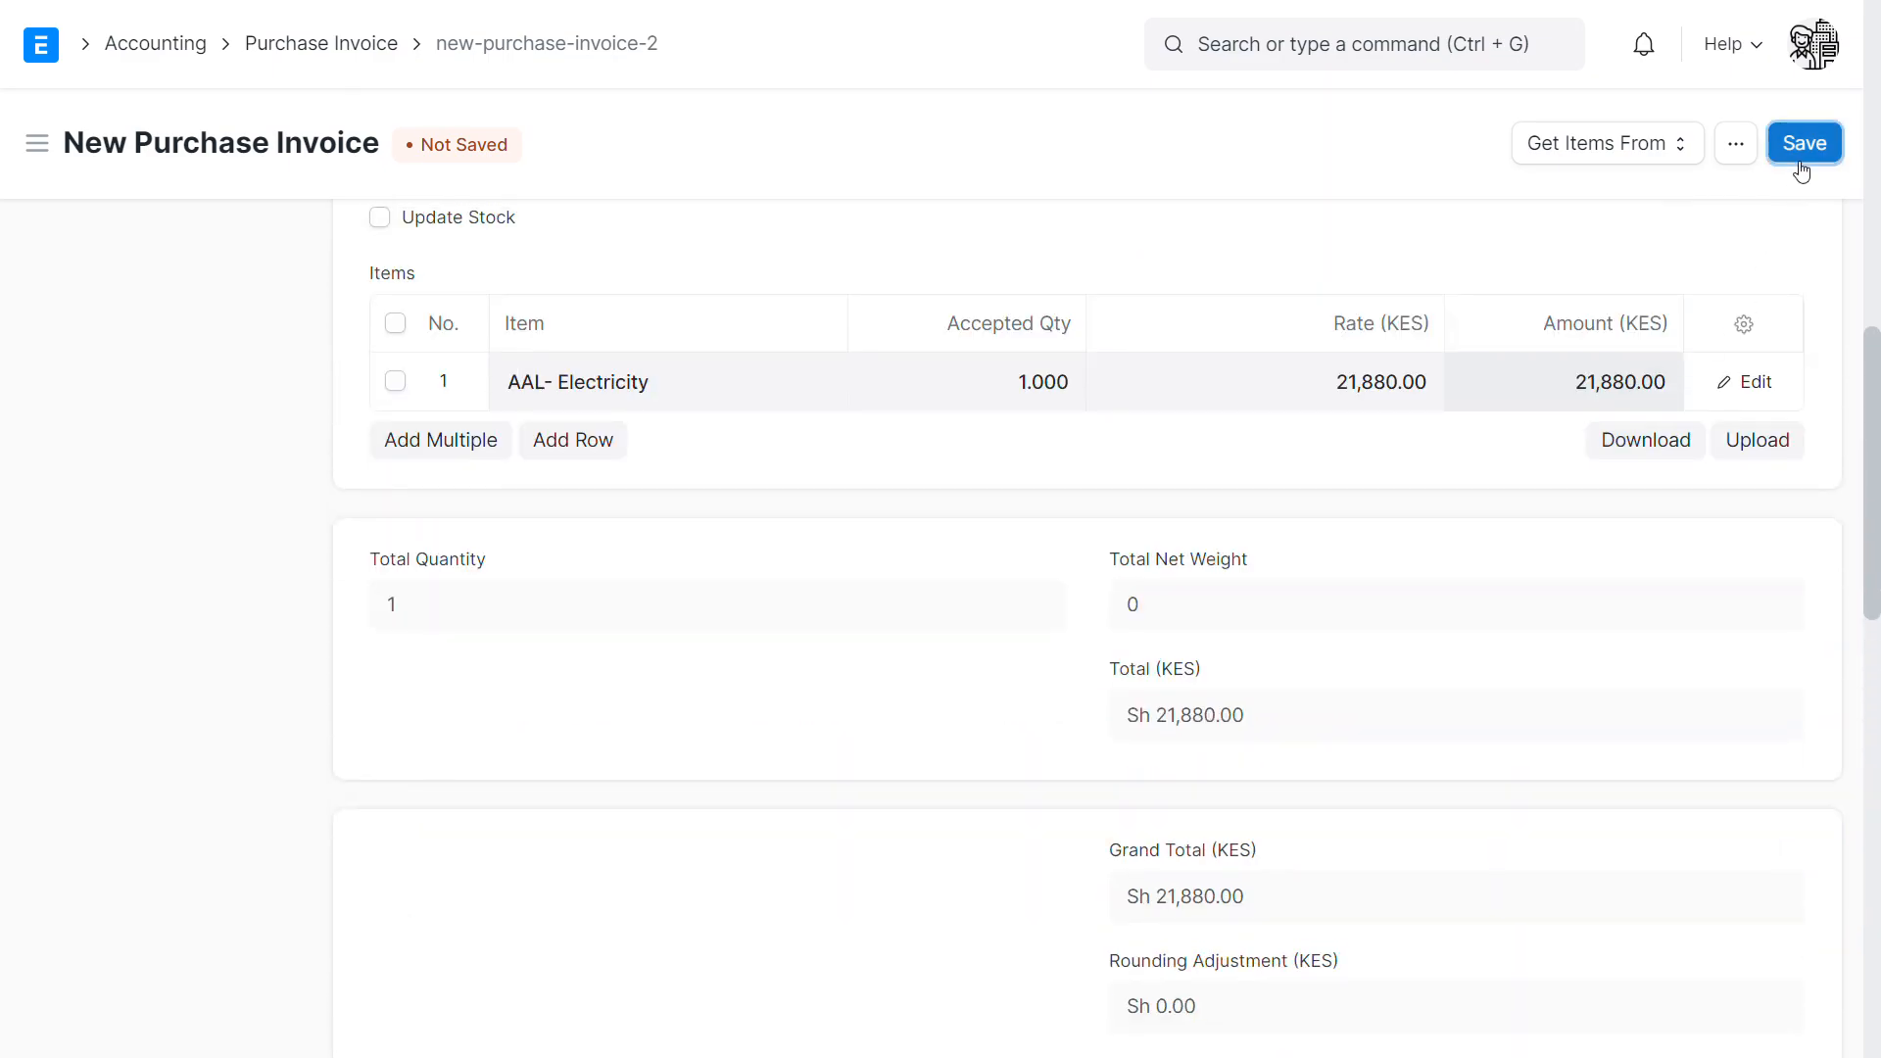
pyautogui.click(1801, 147)
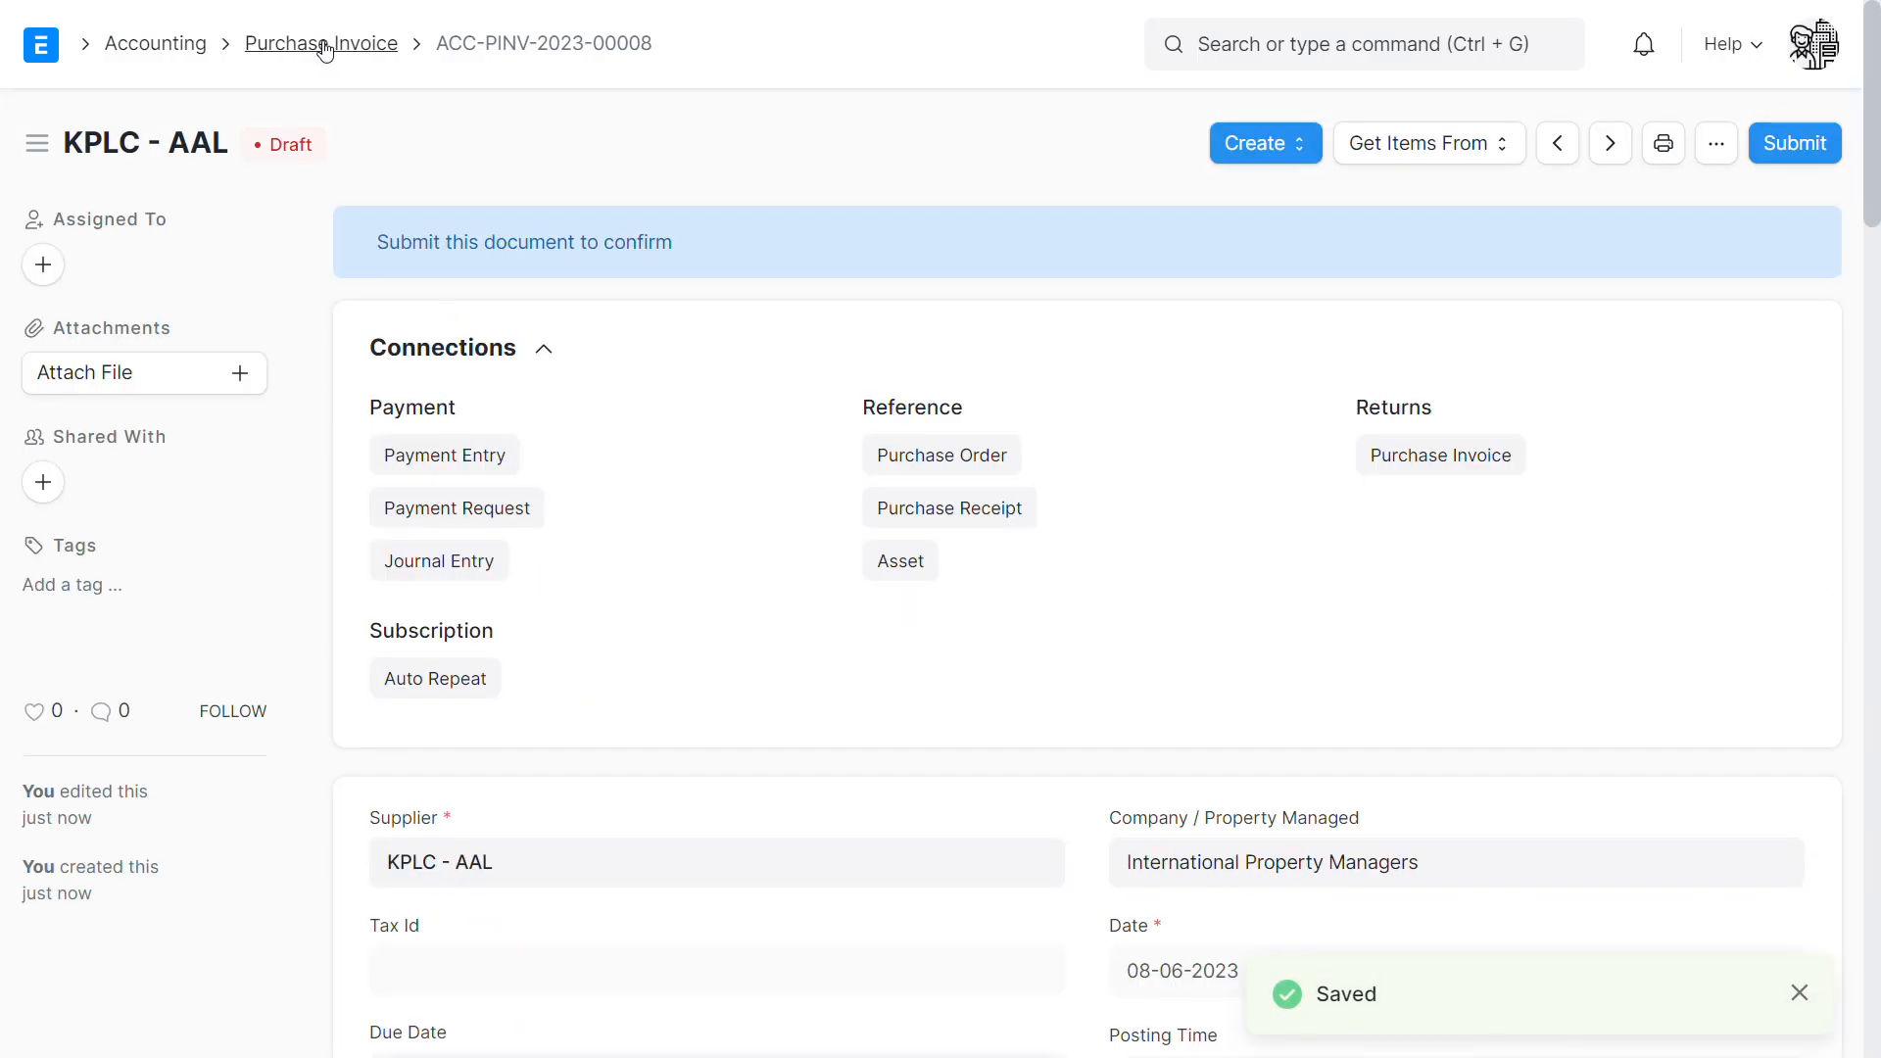
pyautogui.click(323, 44)
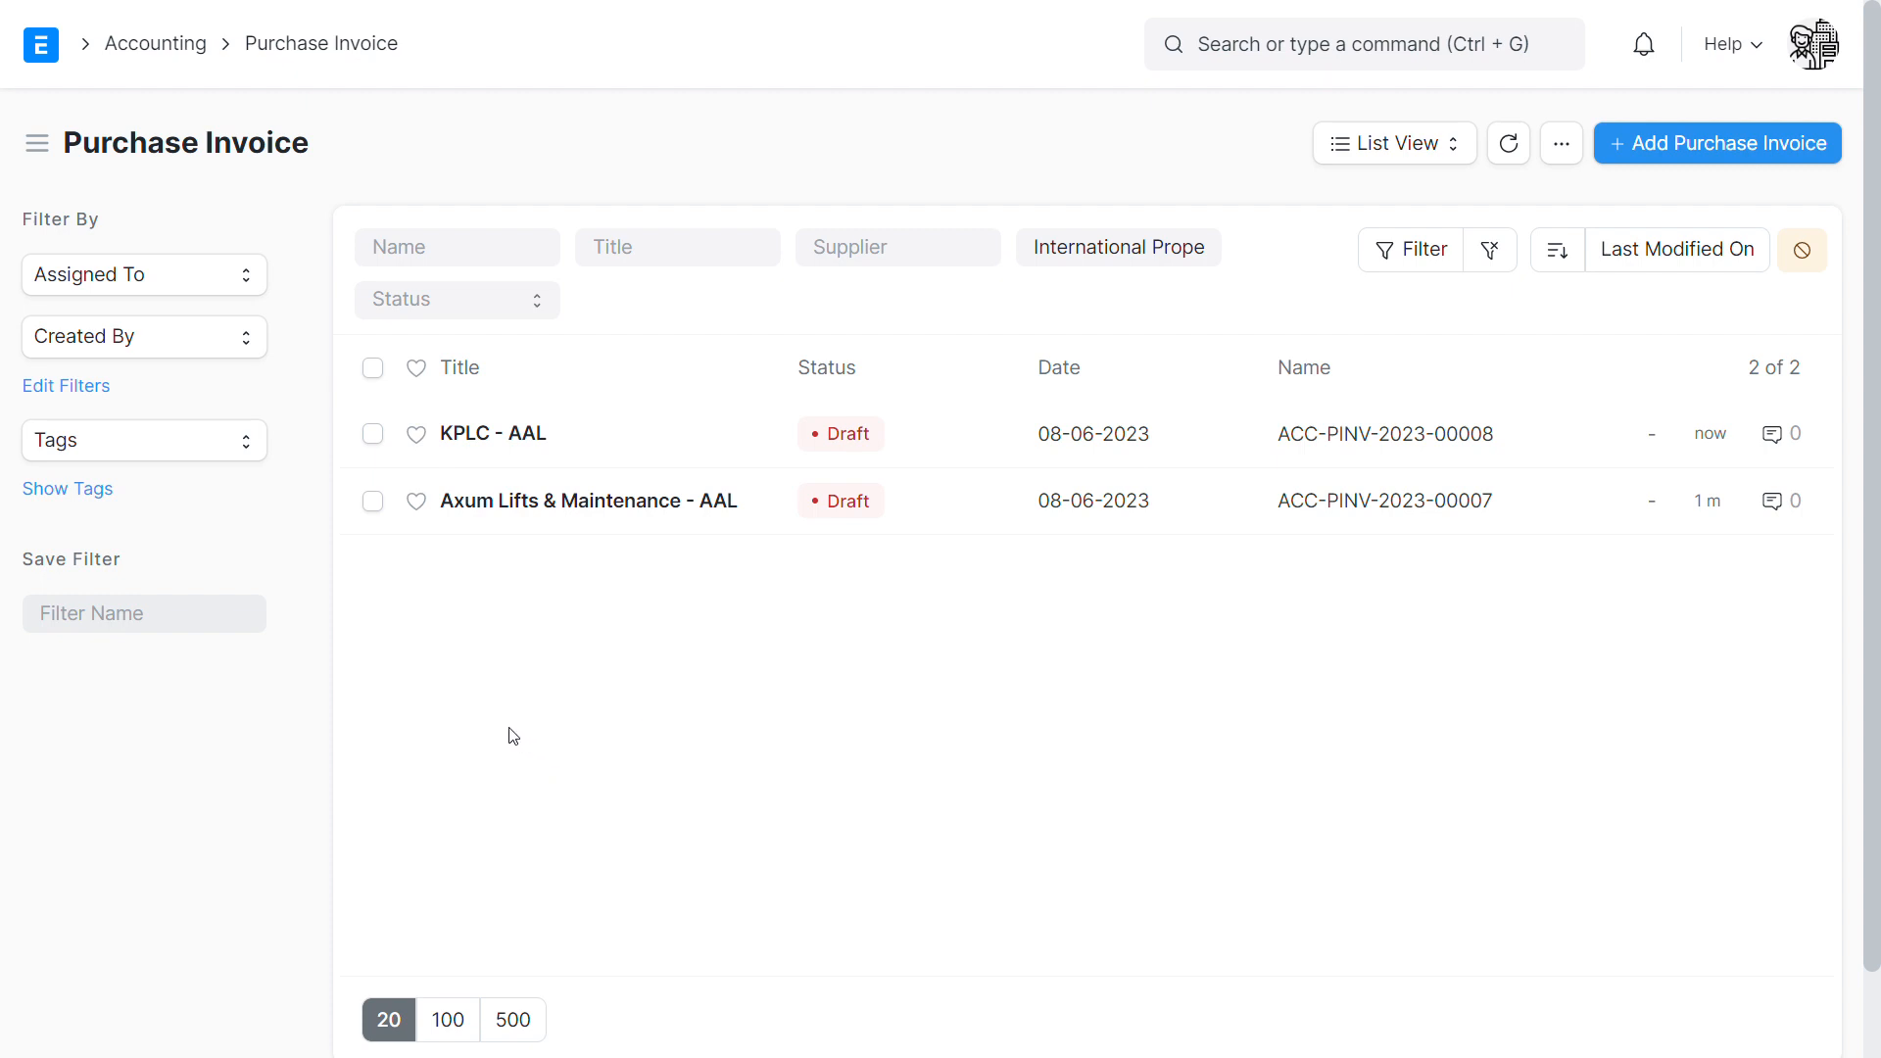
# - Submit the draft KPLC - AAL and Axum Lifts & Maintenance - AAL invoices together, and clear the list selection
pyautogui.click(374, 369)
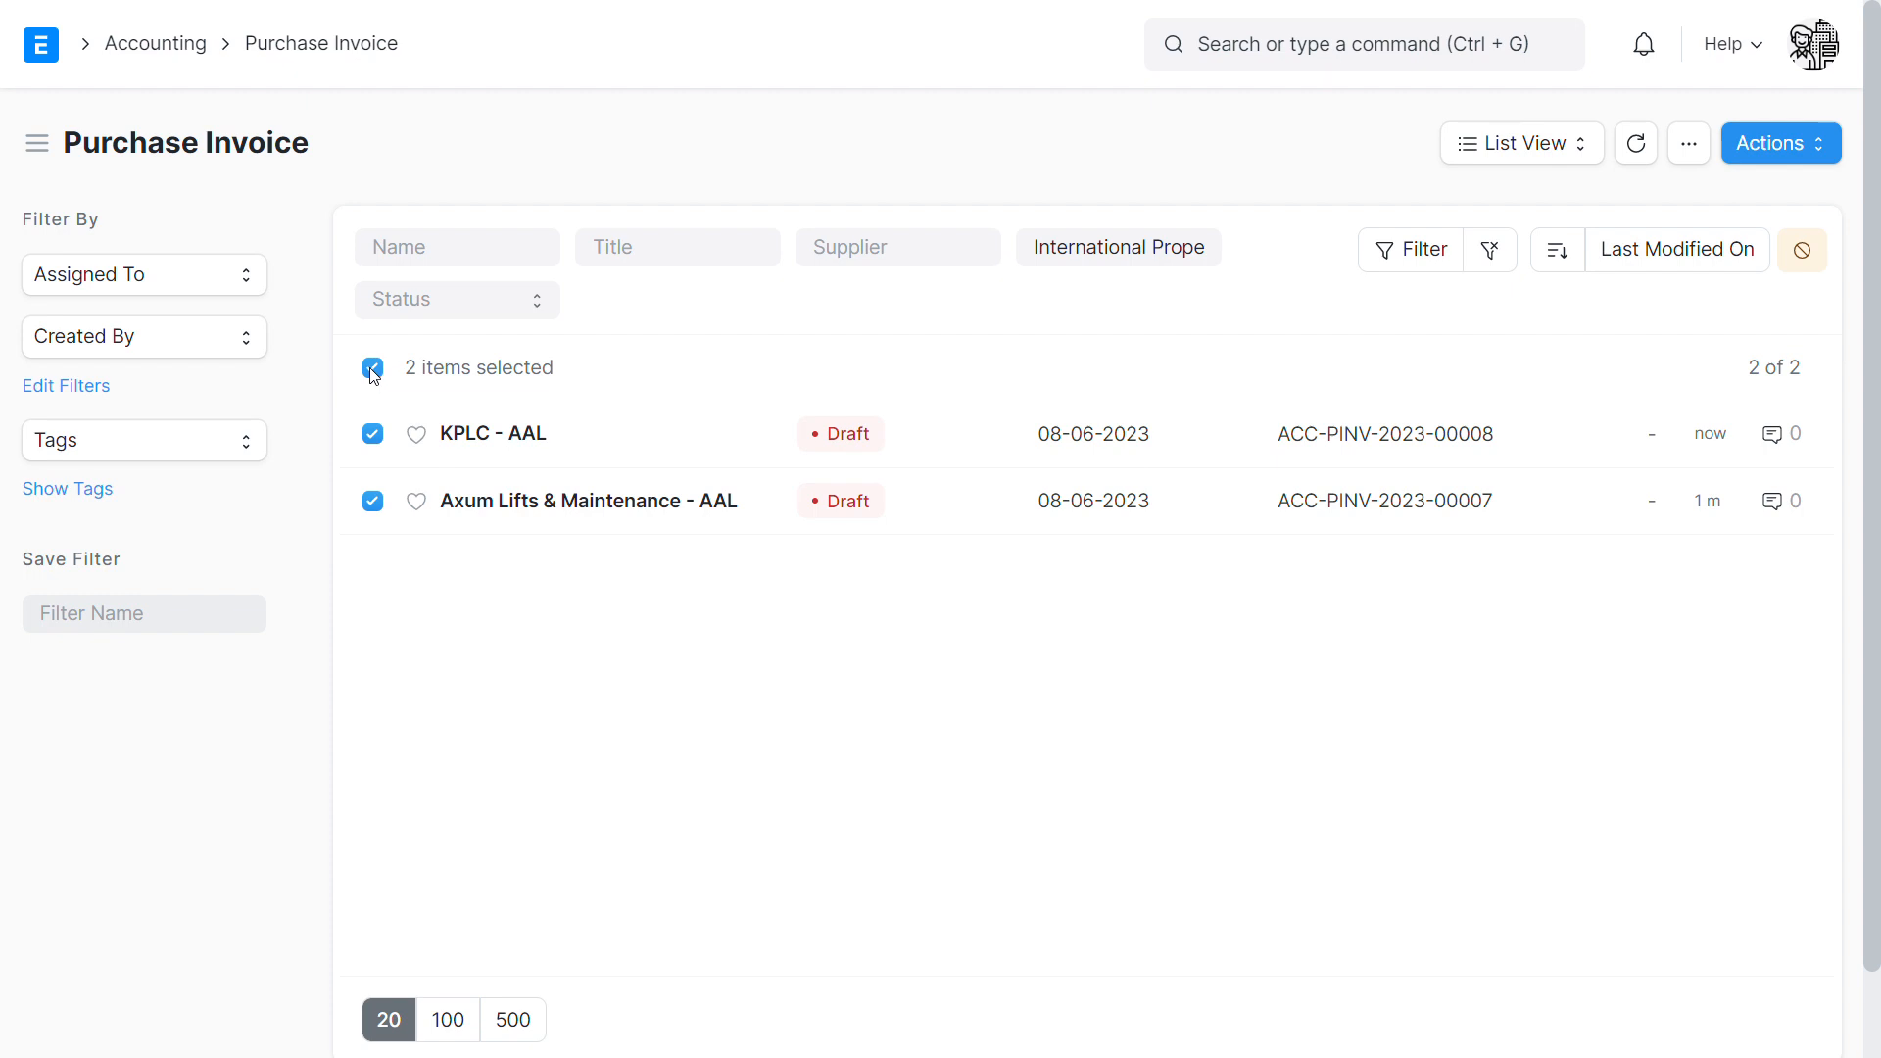
pyautogui.click(373, 370)
pyautogui.click(372, 433)
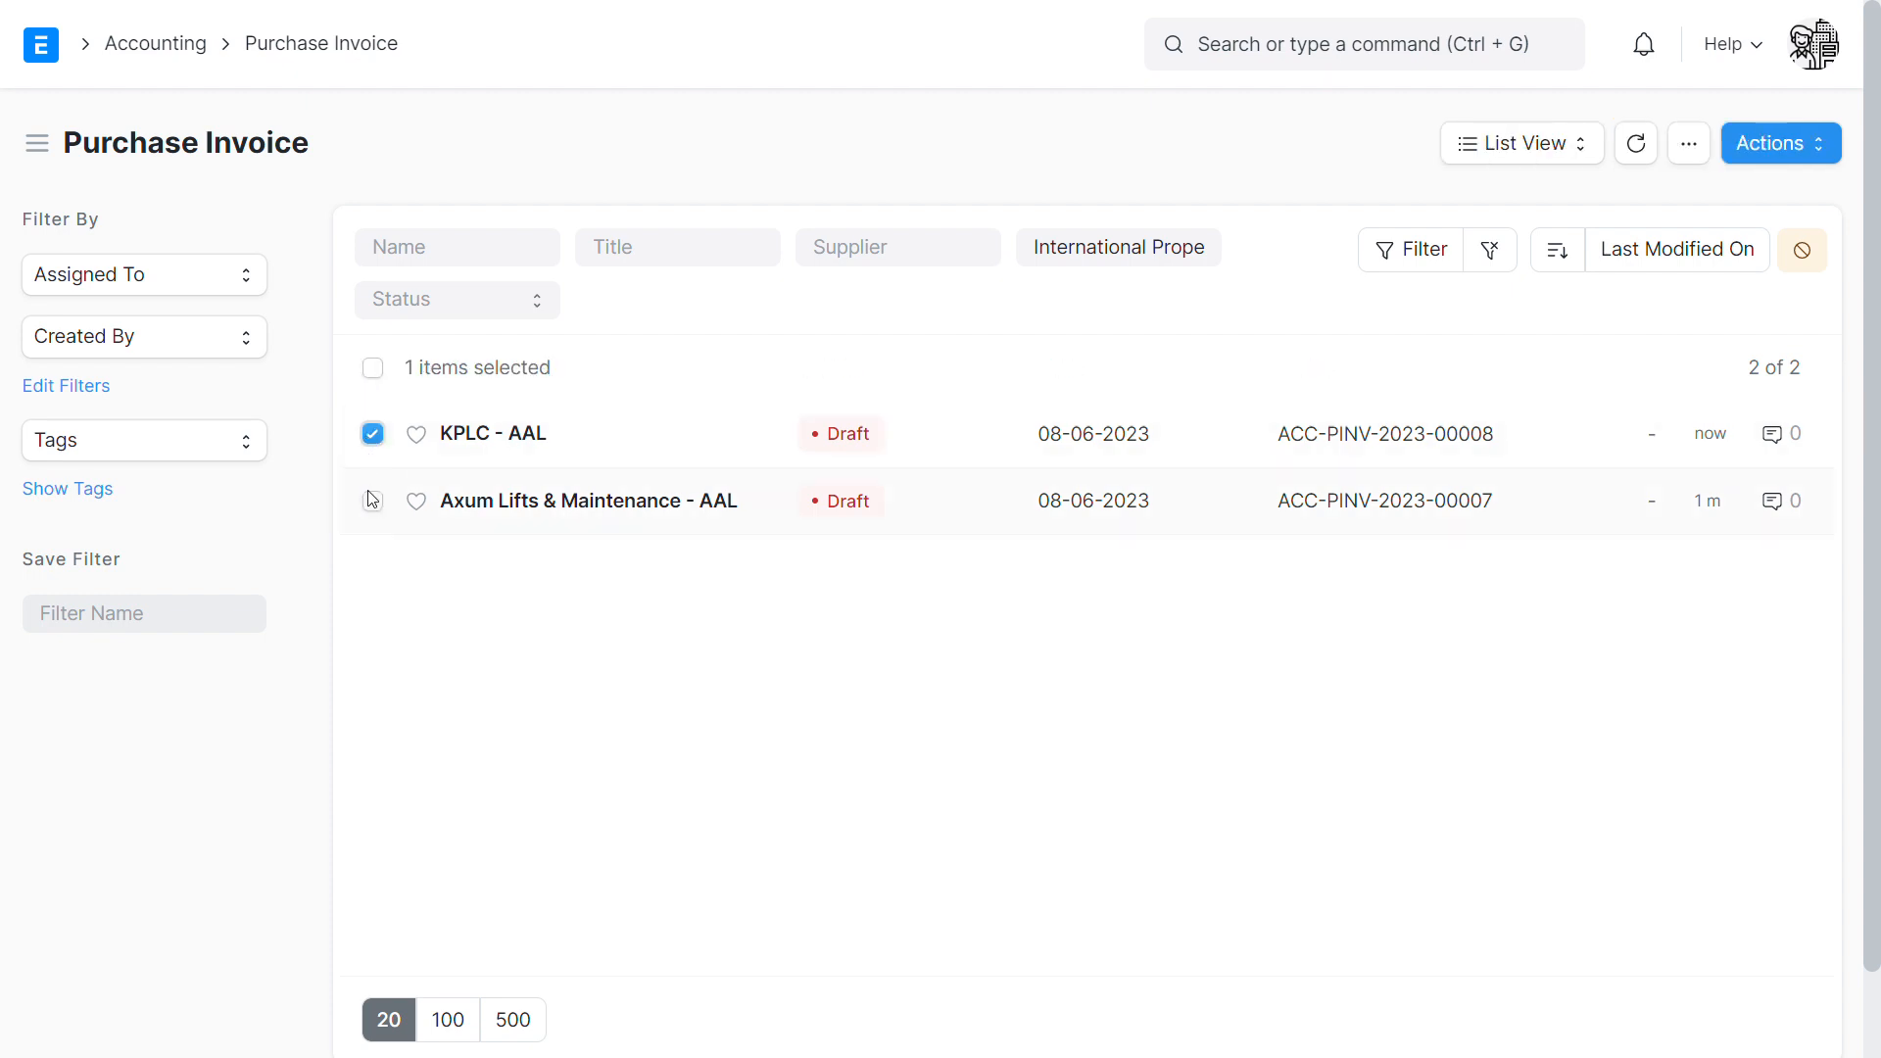
pyautogui.click(373, 501)
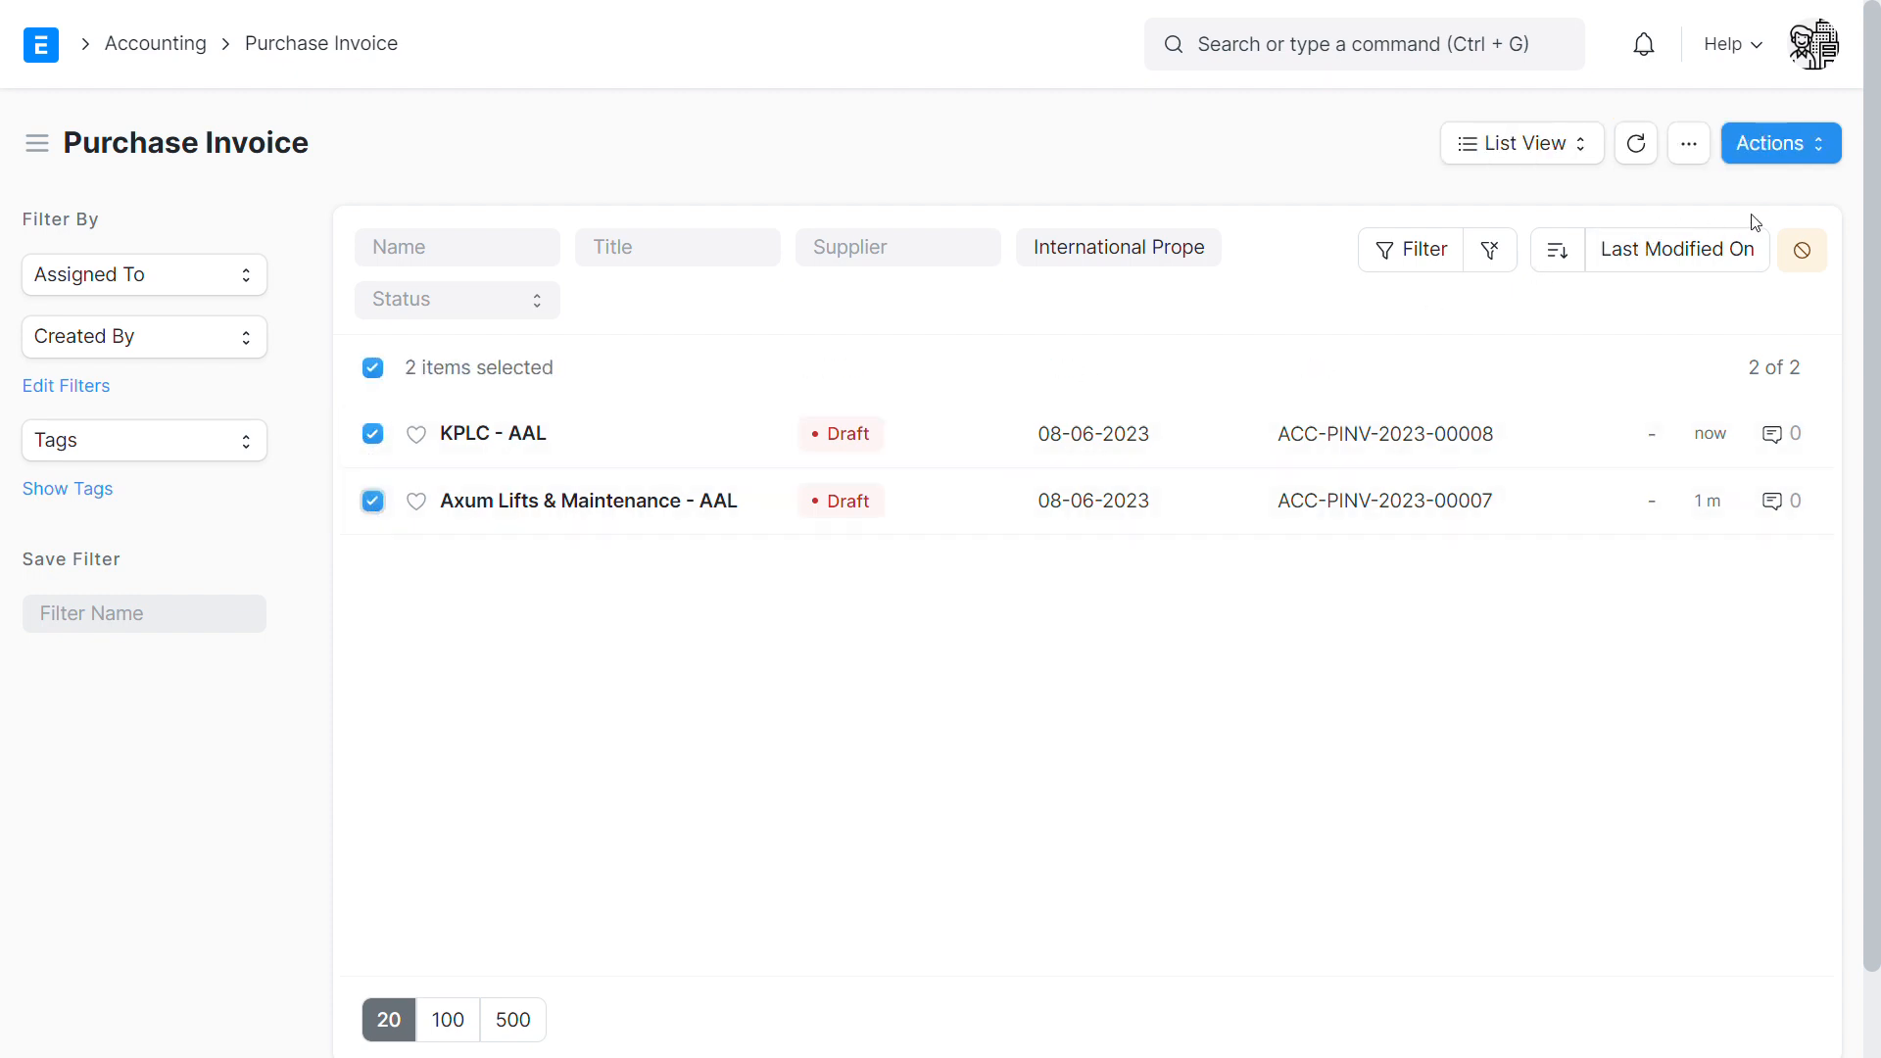
pyautogui.click(1759, 164)
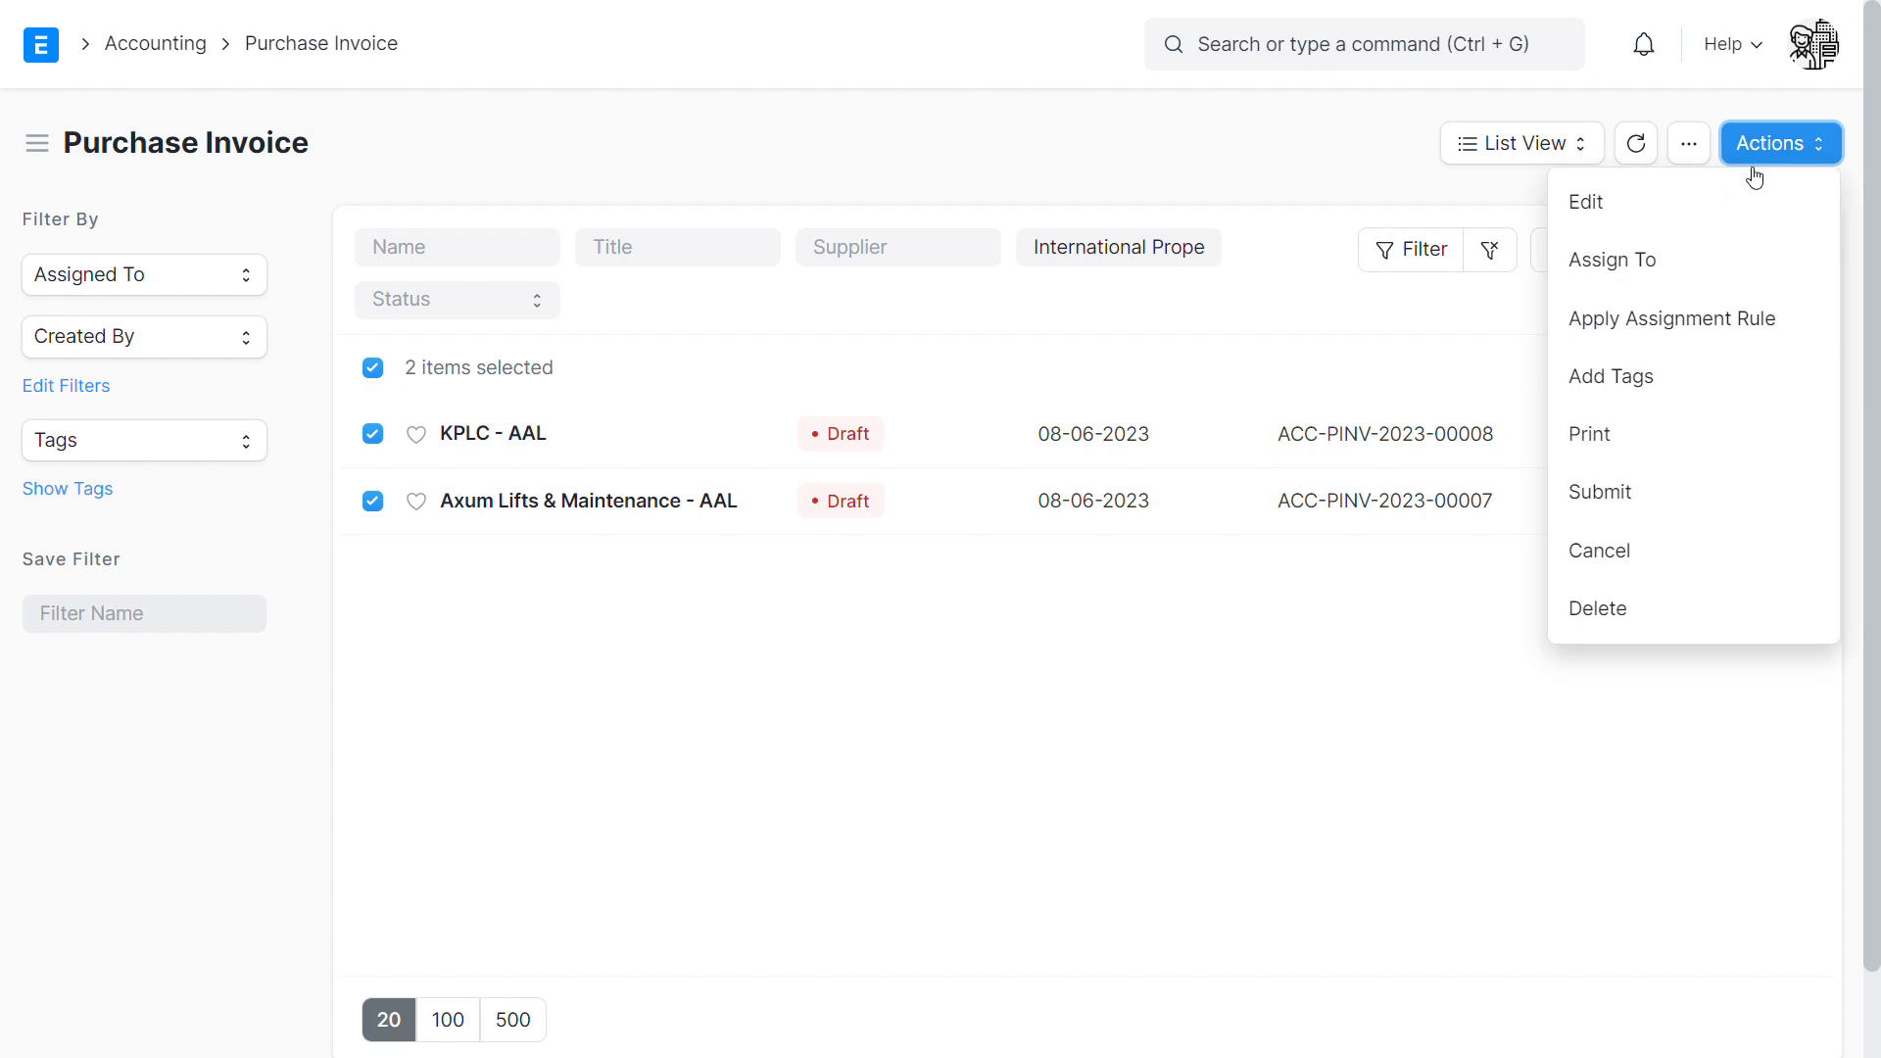
pyautogui.click(1694, 493)
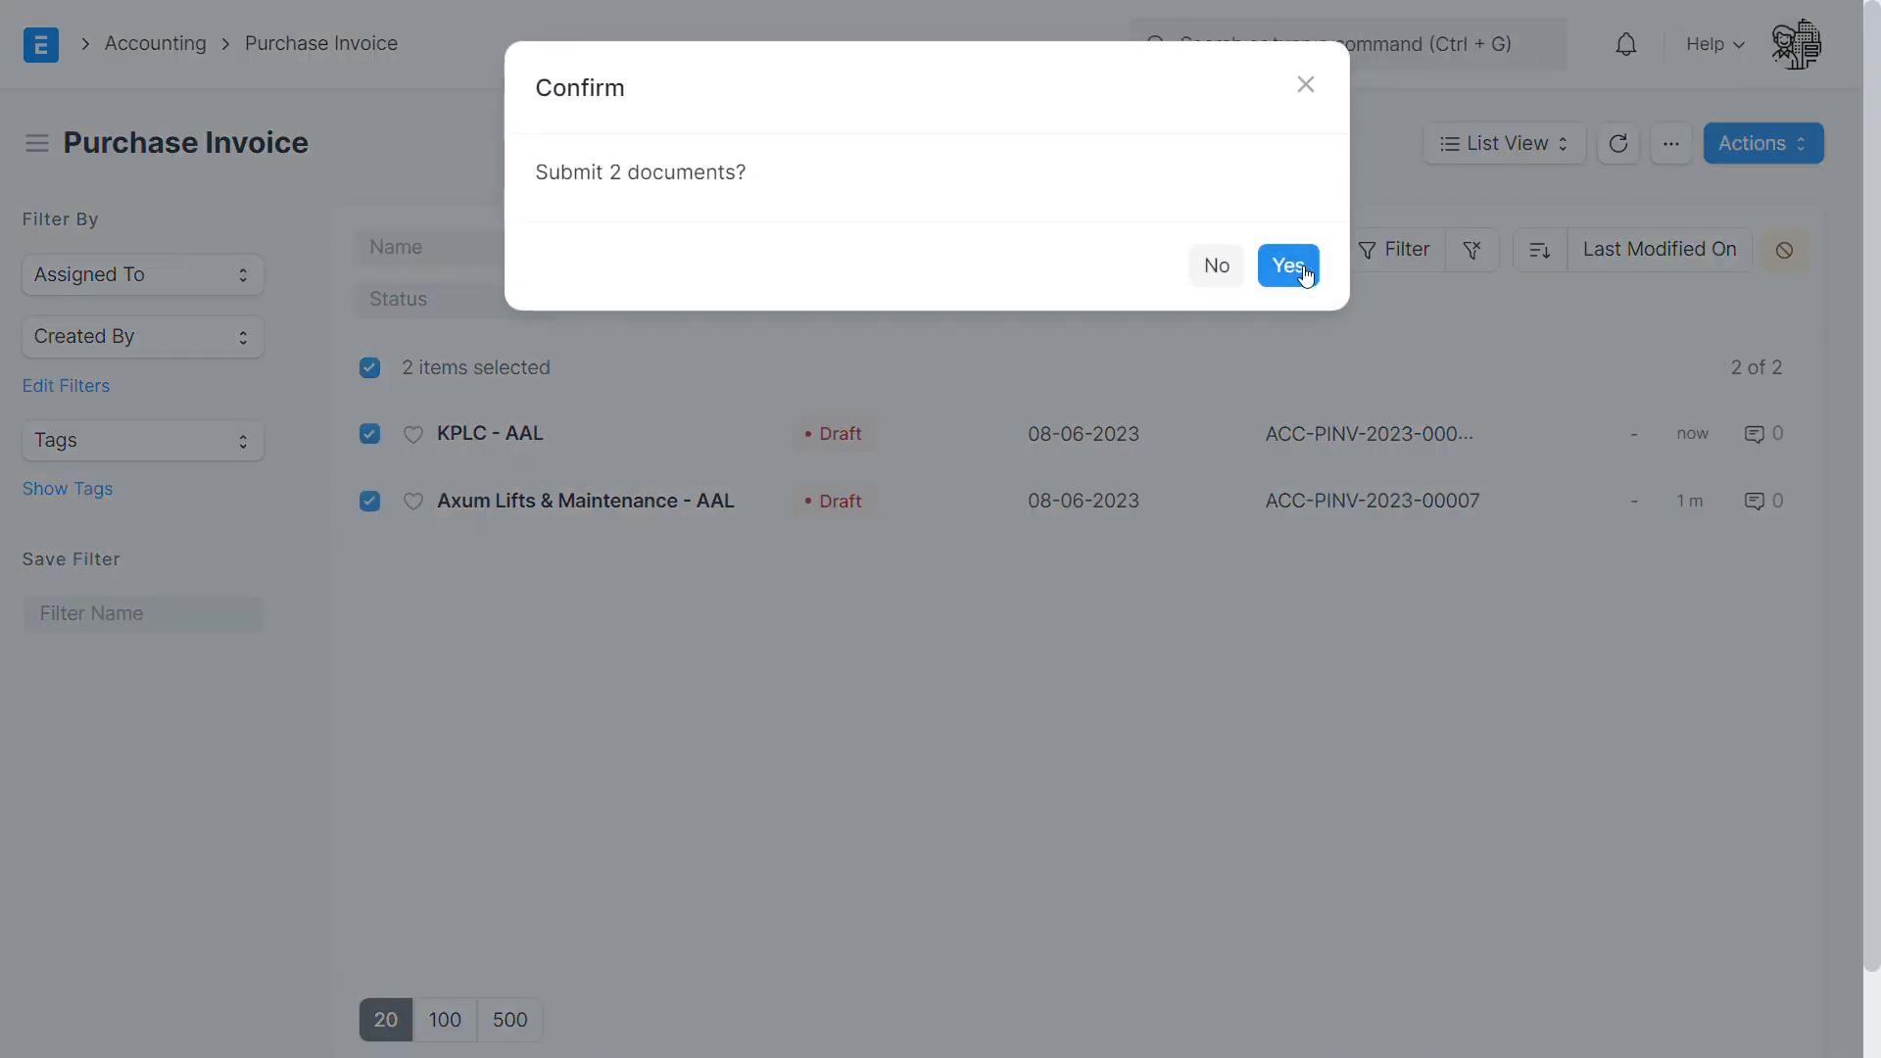
pyautogui.click(1298, 267)
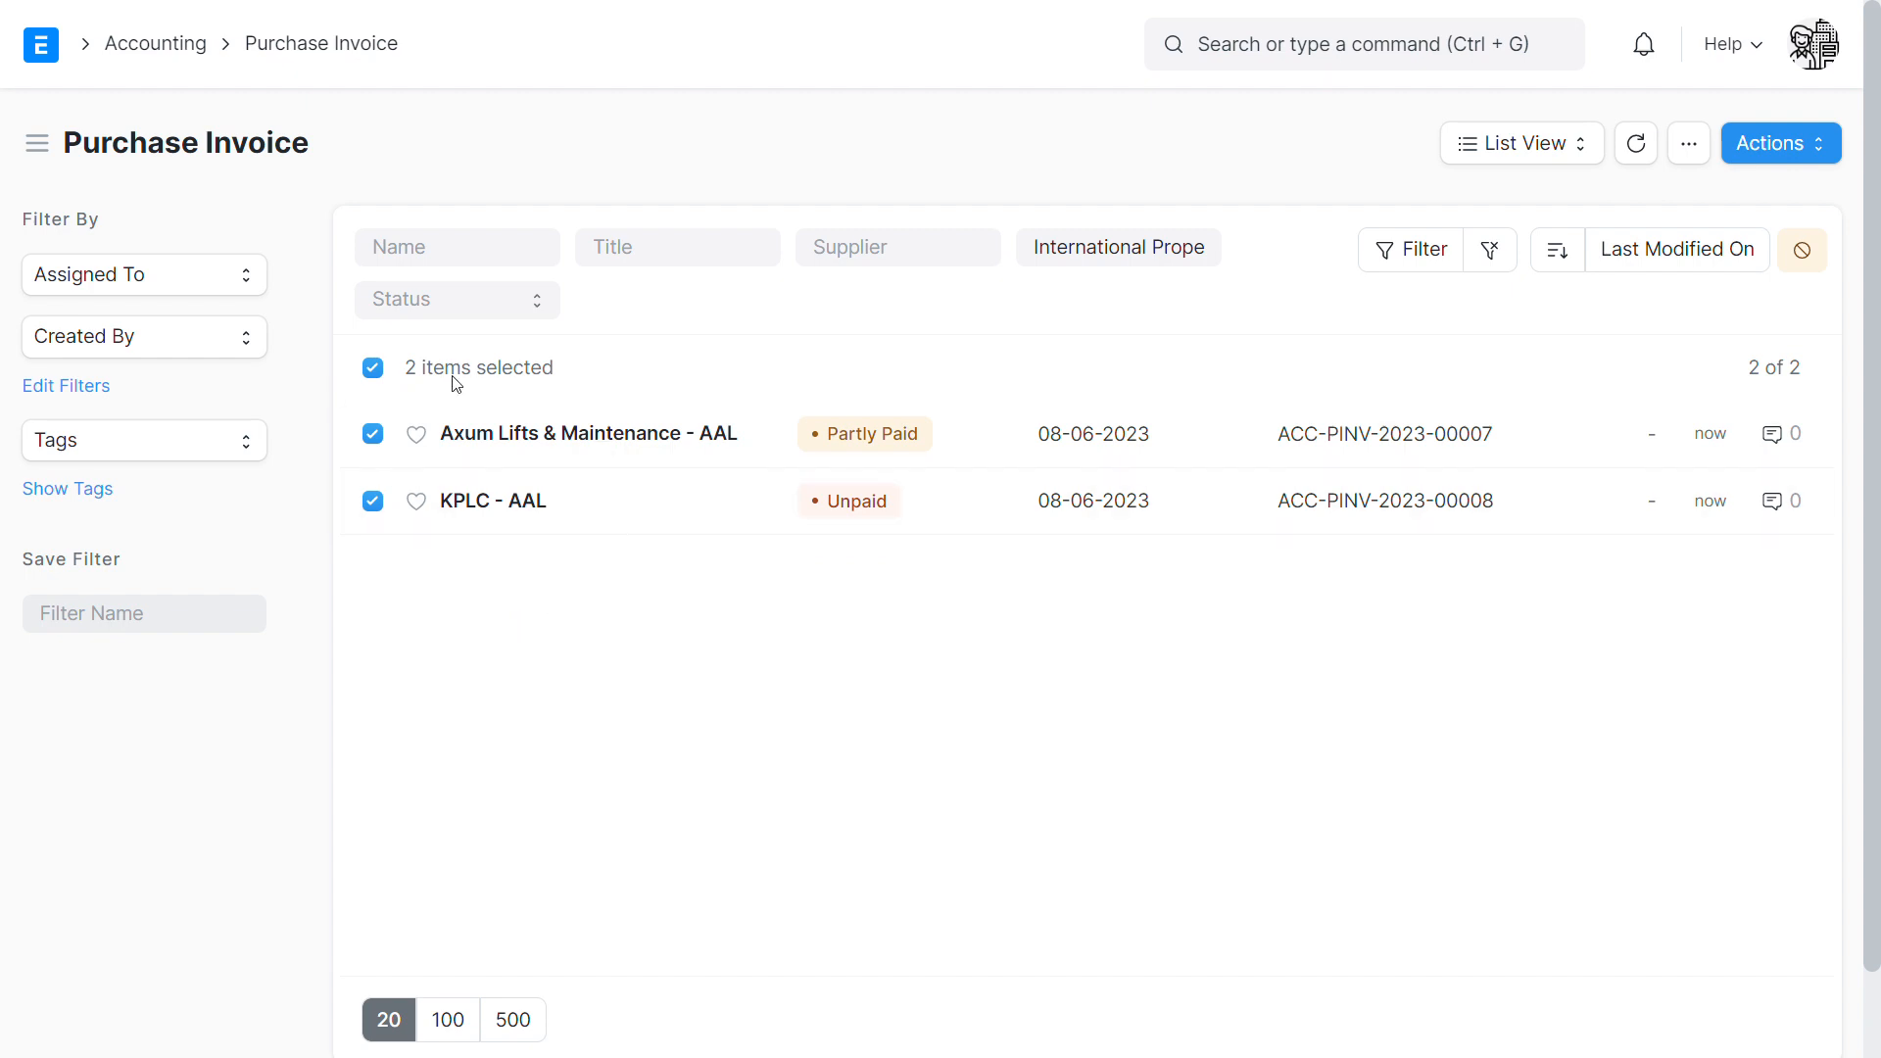
pyautogui.click(373, 369)
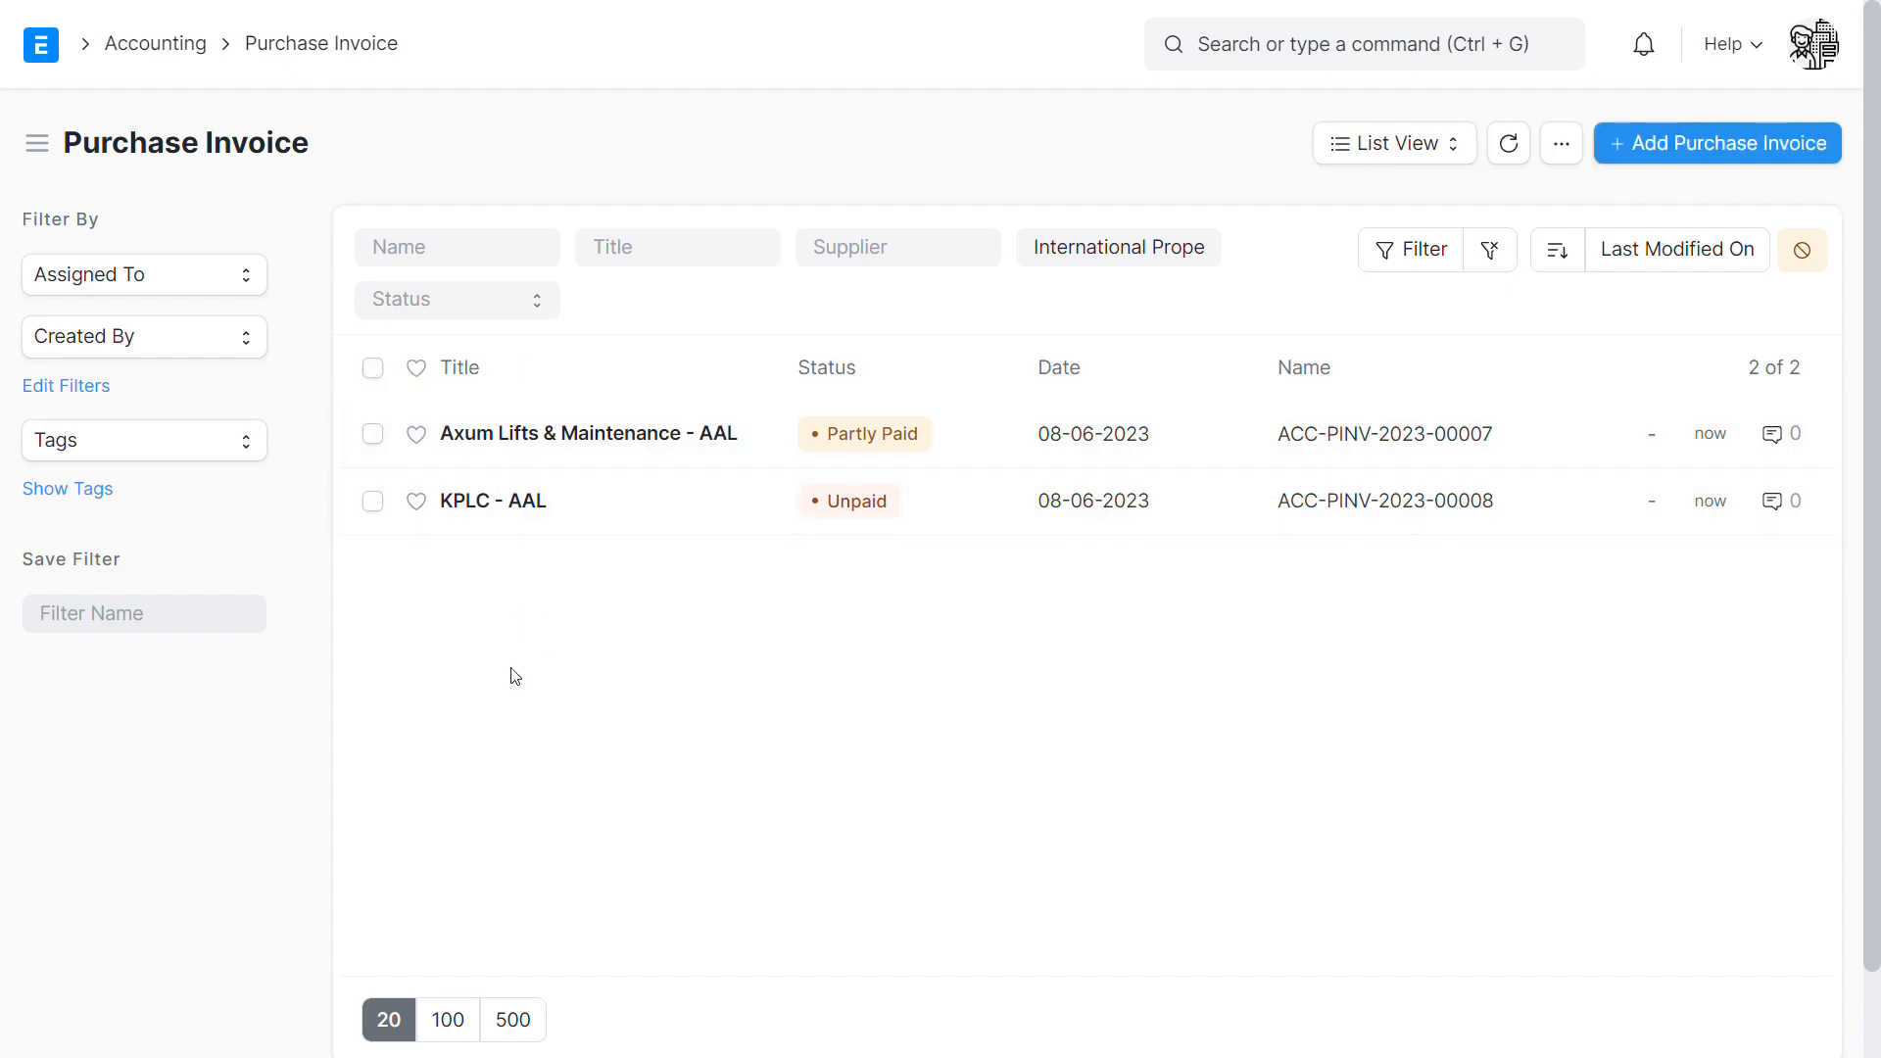